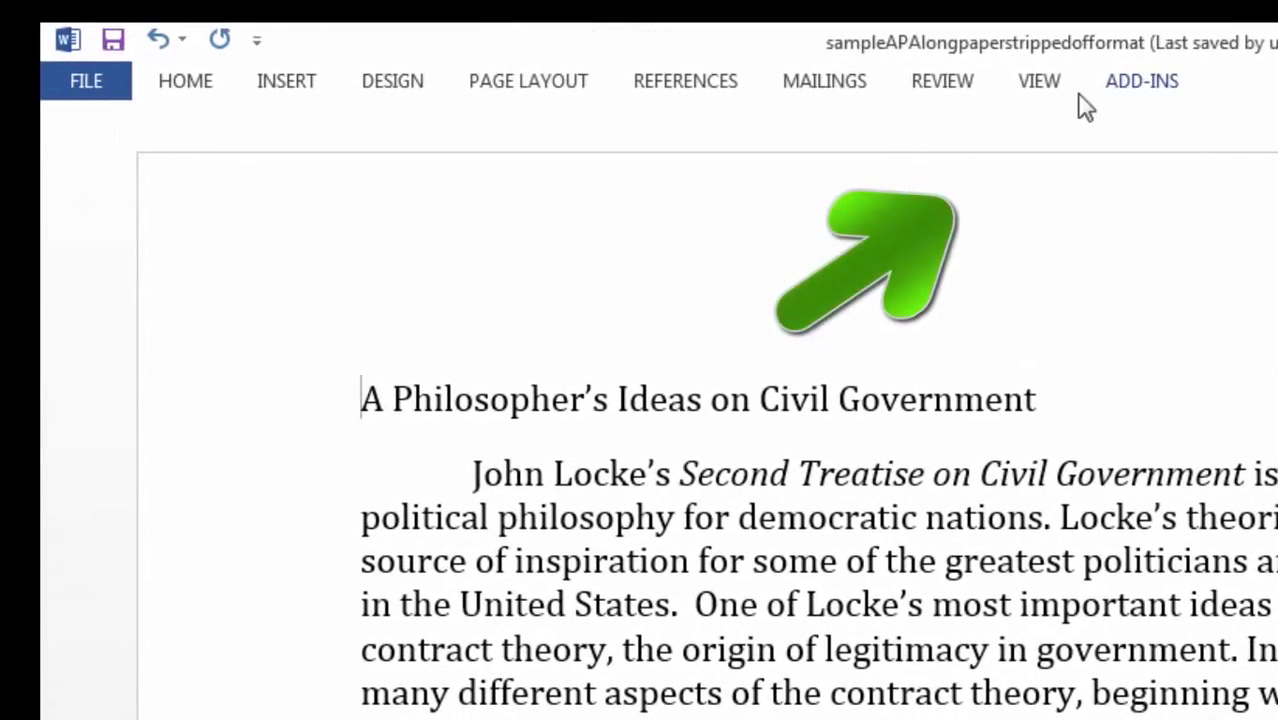
- Turn on the ruler from the View tab and switch to the Page Layout settings
{"action": "left_click", "coordinate": [1040, 84]}
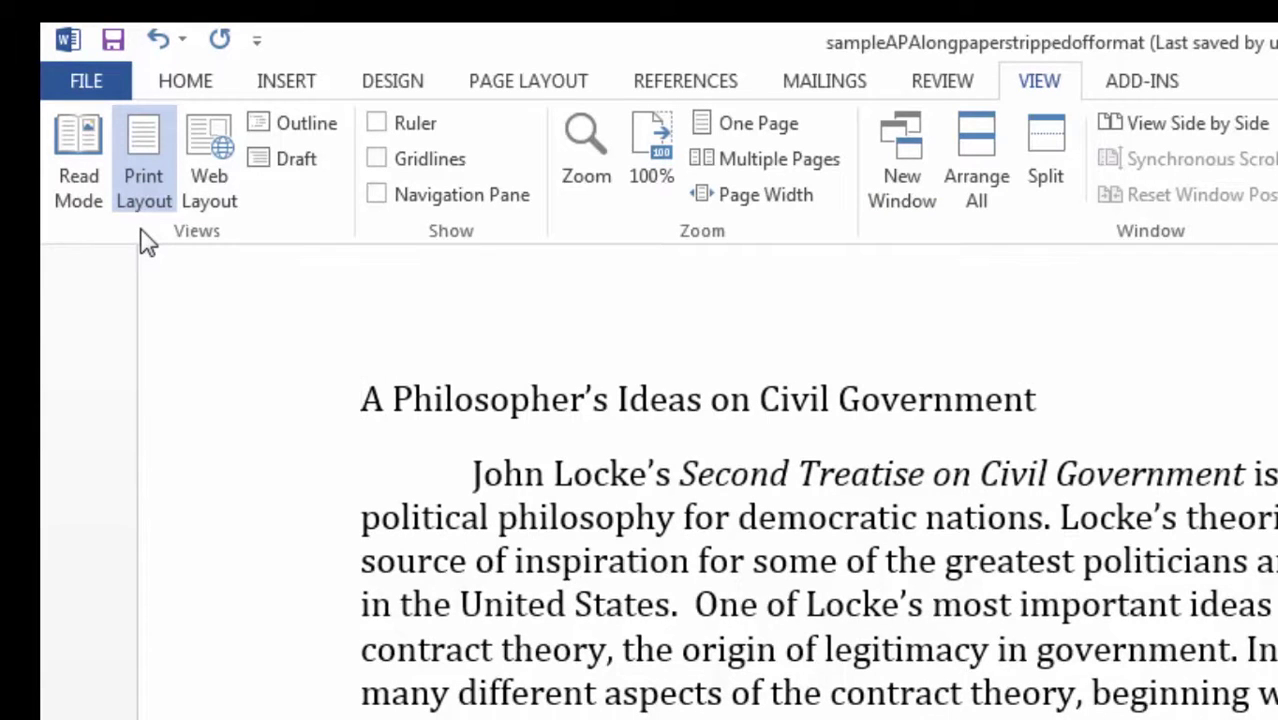
{"action": "left_click", "coordinate": [378, 138]}
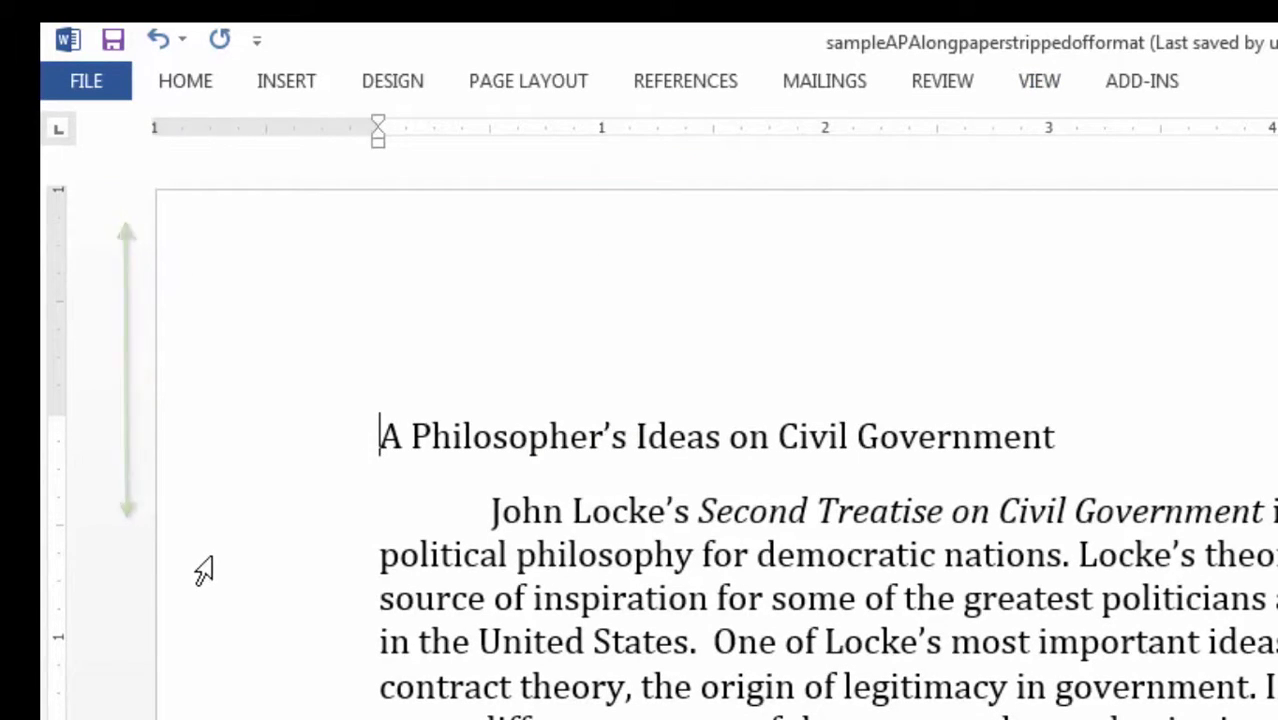
{"action": "left_click", "coordinate": [185, 92]}
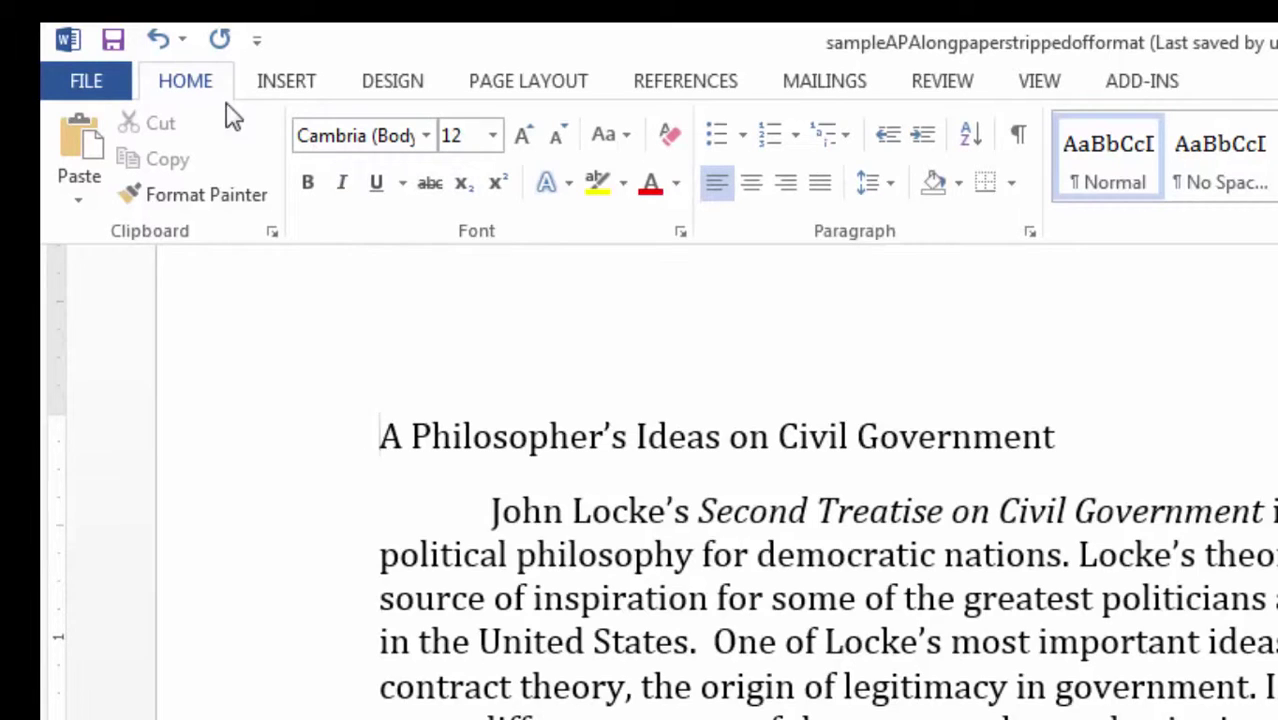
{"action": "left_click", "coordinate": [186, 90]}
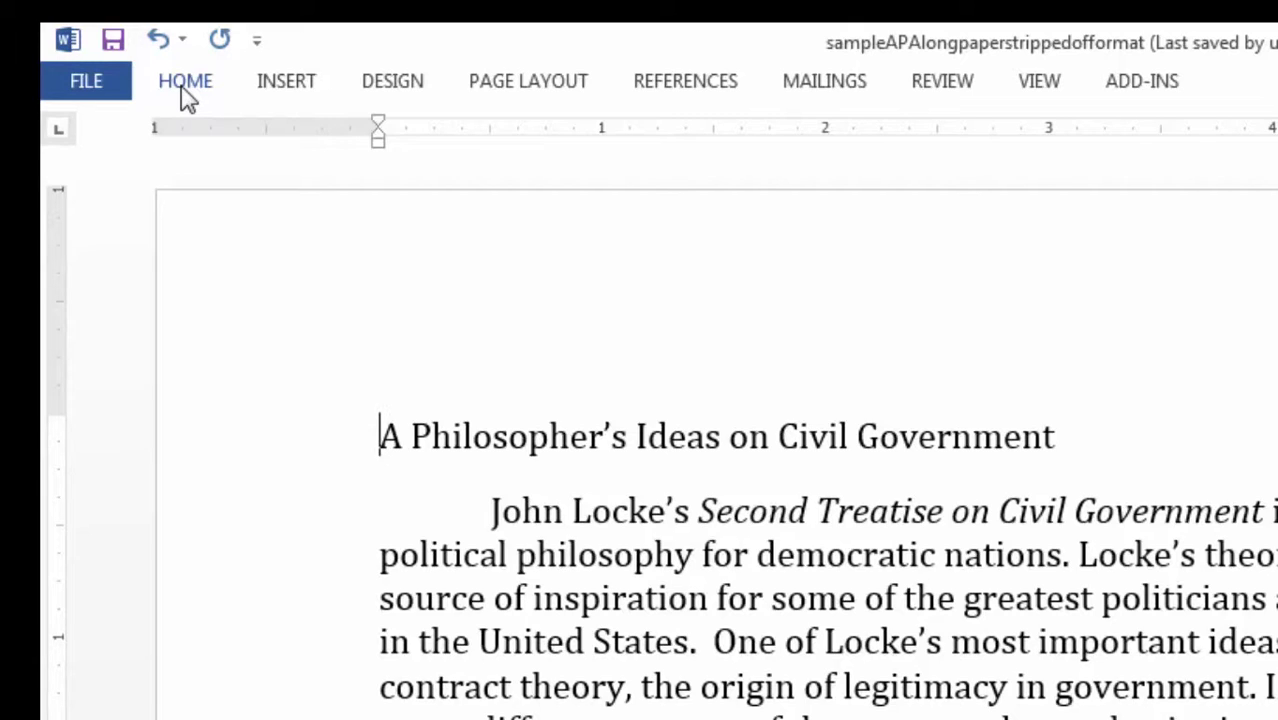
{"action": "left_click", "coordinate": [186, 90]}
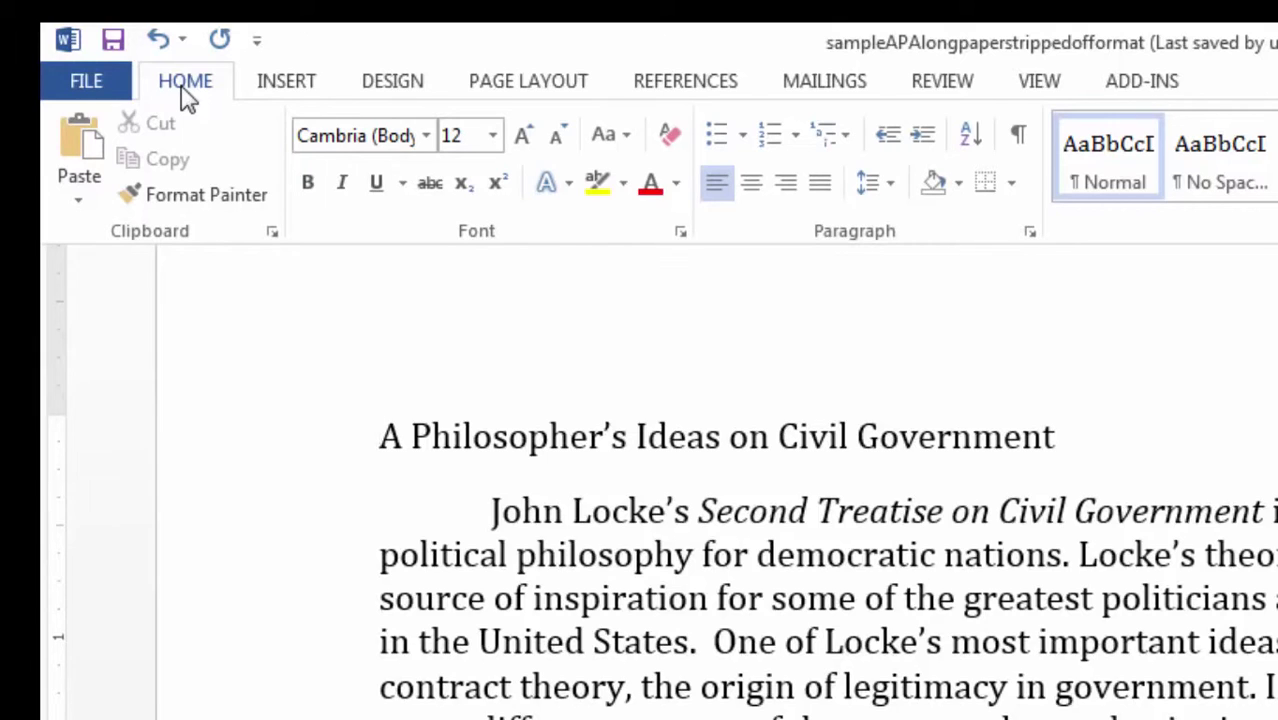
{"action": "left_click", "coordinate": [533, 88]}
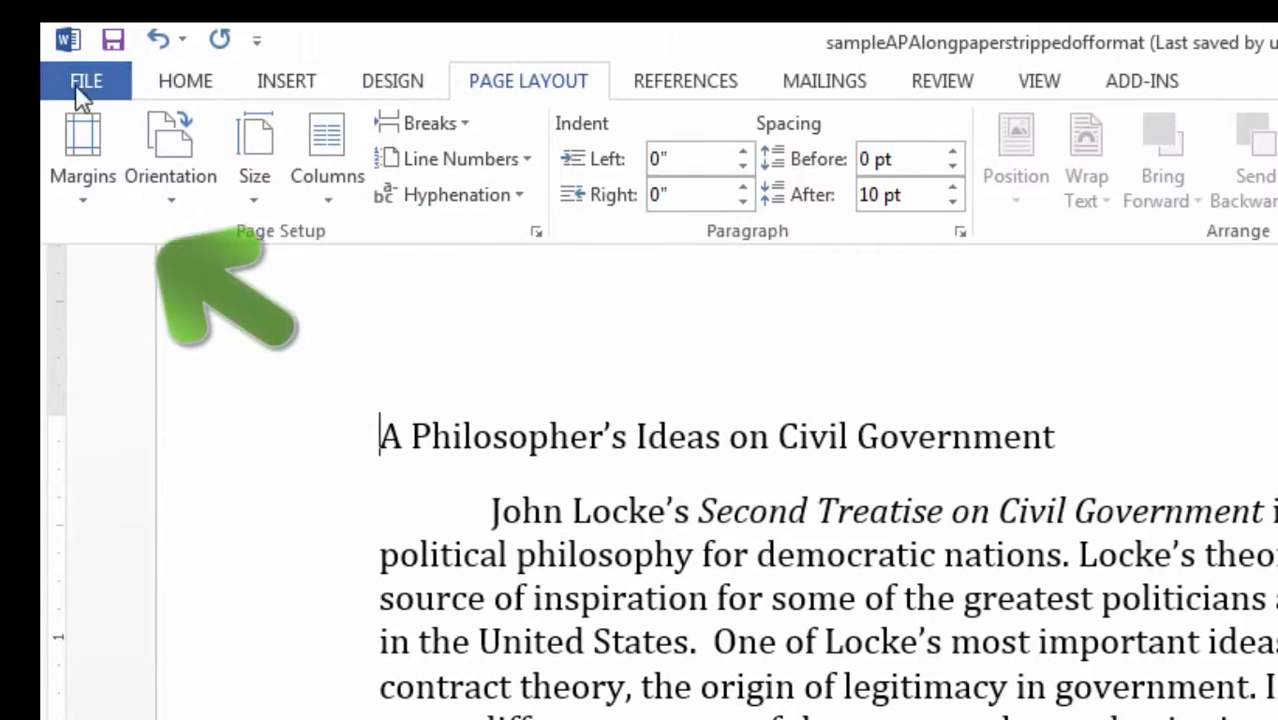
- Apply 1" top, bottom, left and right margins to the whole document via Custom Margins
{"action": "left_click", "coordinate": [88, 144]}
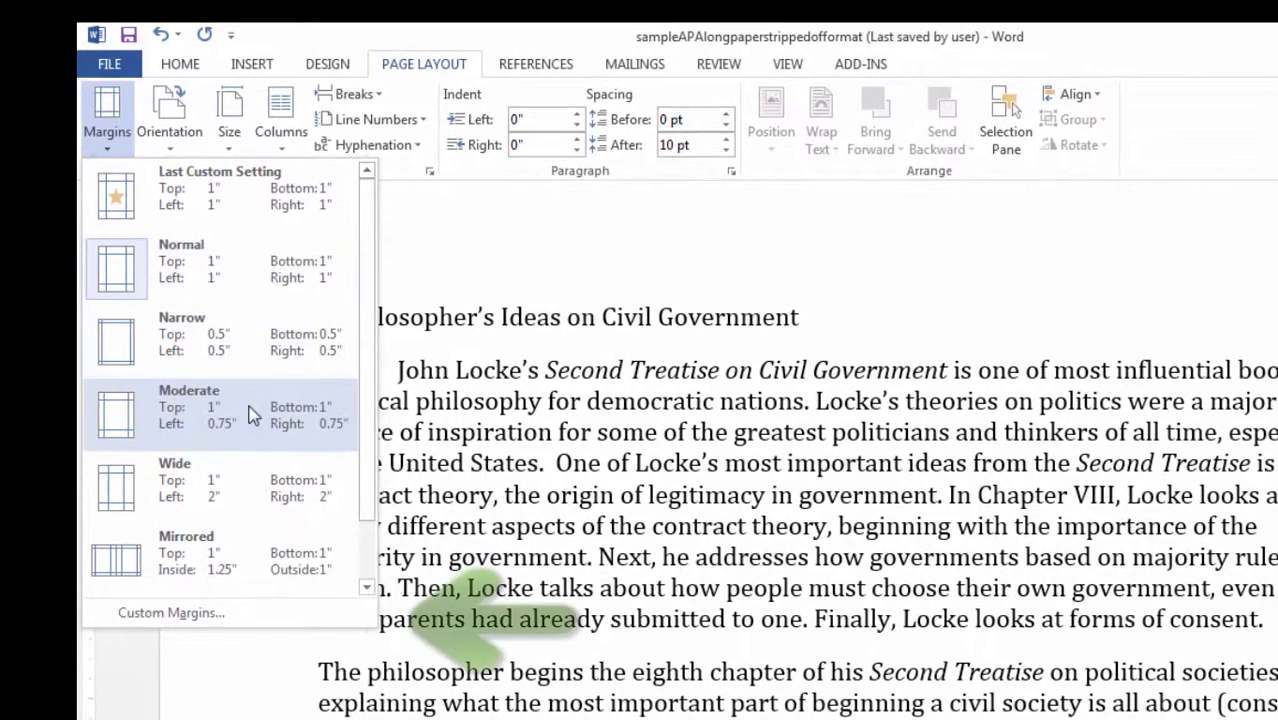
{"action": "left_click", "coordinate": [200, 613]}
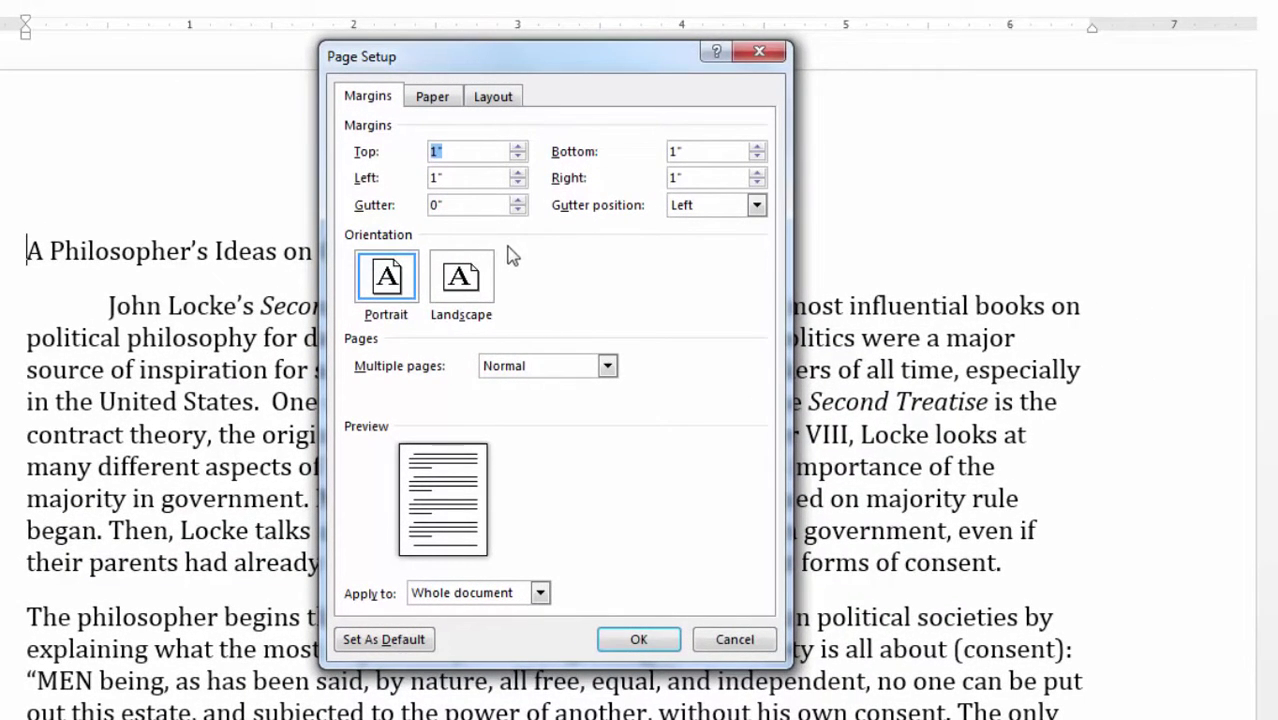
{"action": "left_click", "coordinate": [644, 640]}
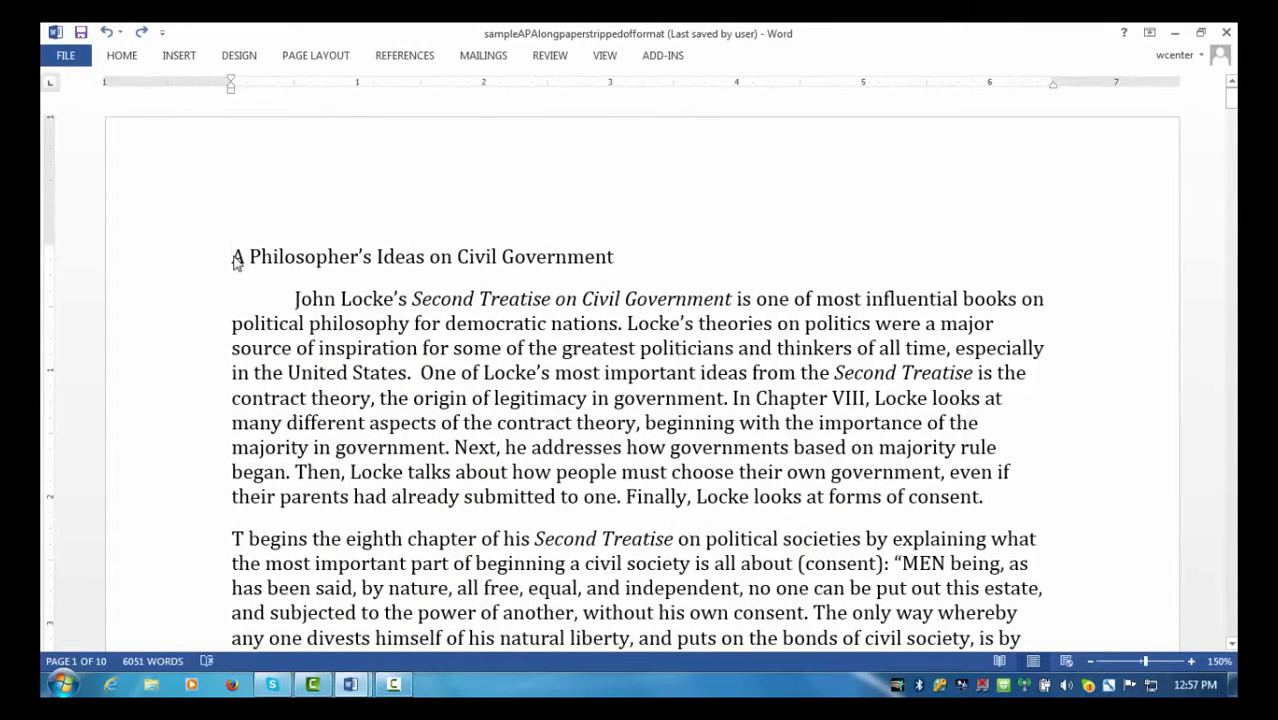
- Select all the essay text and change its font to Times New Roman
{"action": "left_click", "coordinate": [122, 55]}
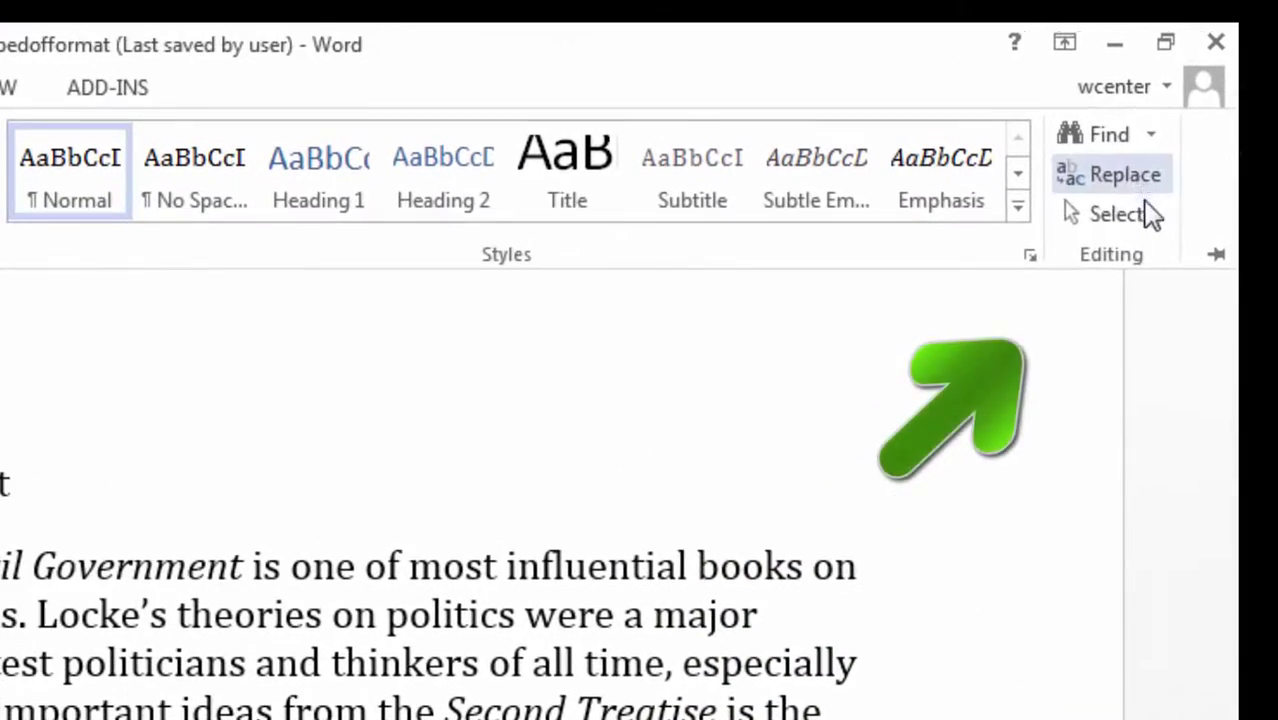
{"action": "left_click", "coordinate": [1172, 170]}
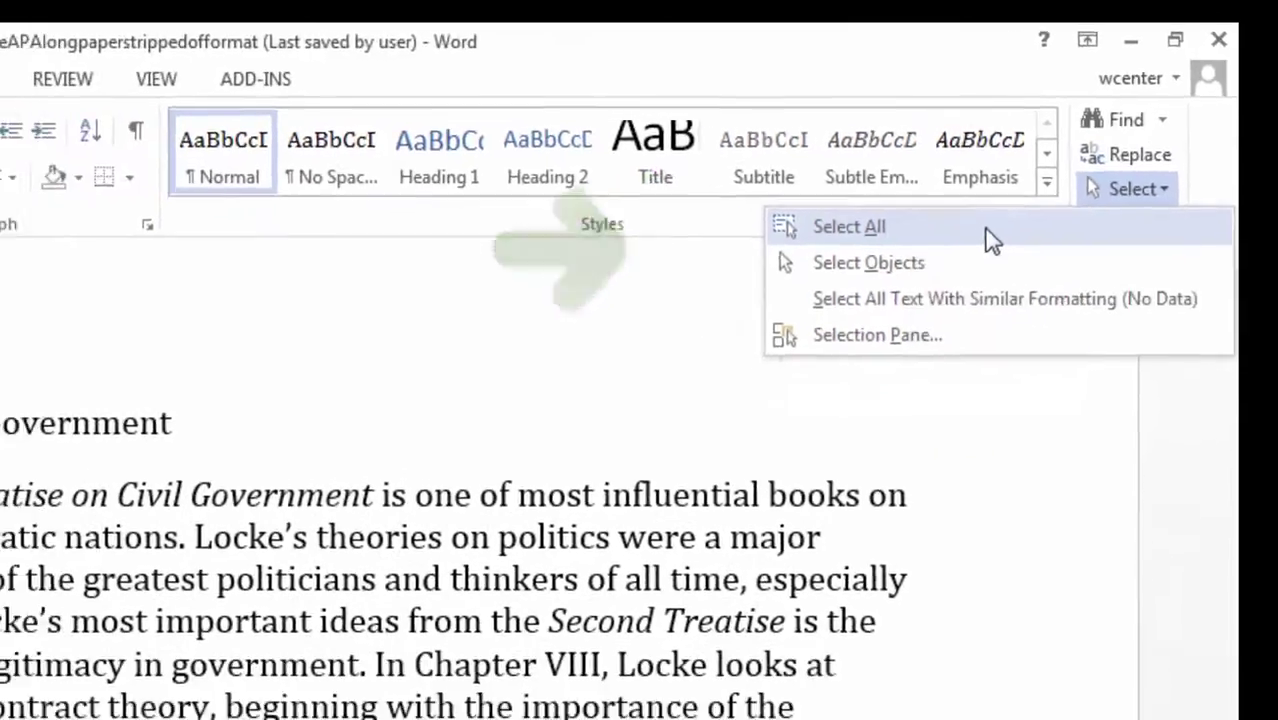
{"action": "left_click", "coordinate": [990, 240]}
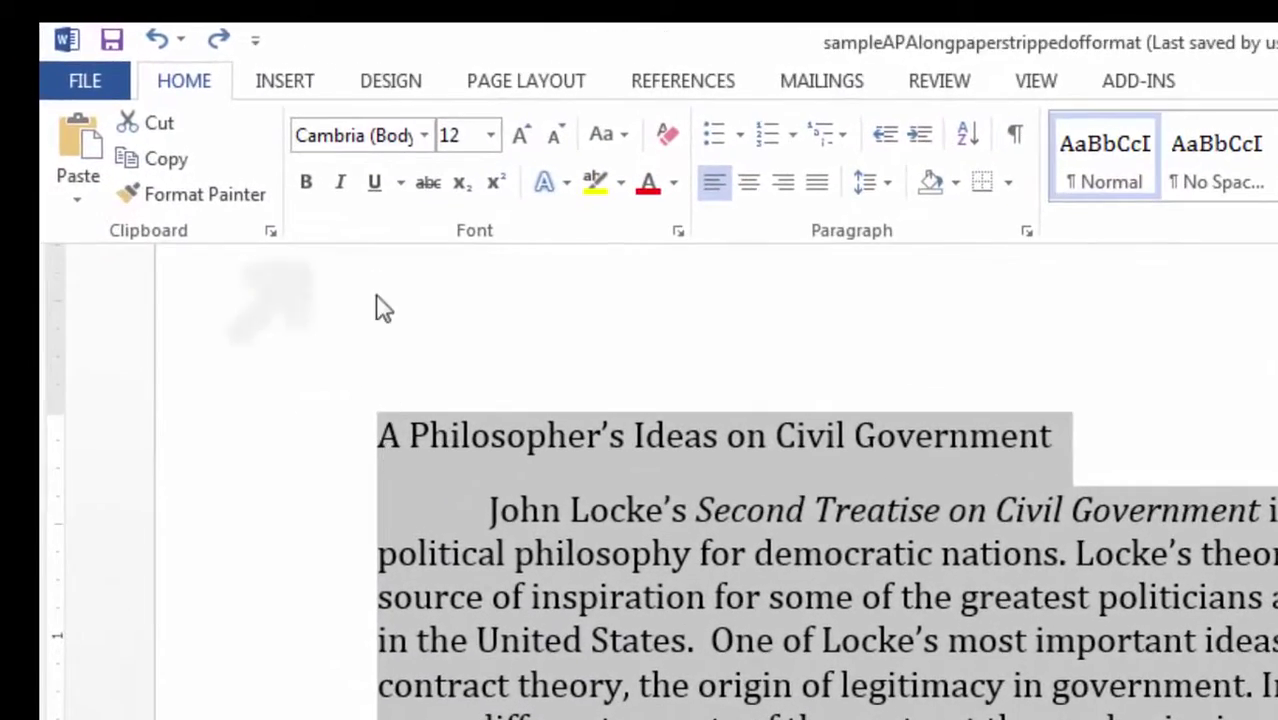
{"action": "left_click", "coordinate": [377, 135]}
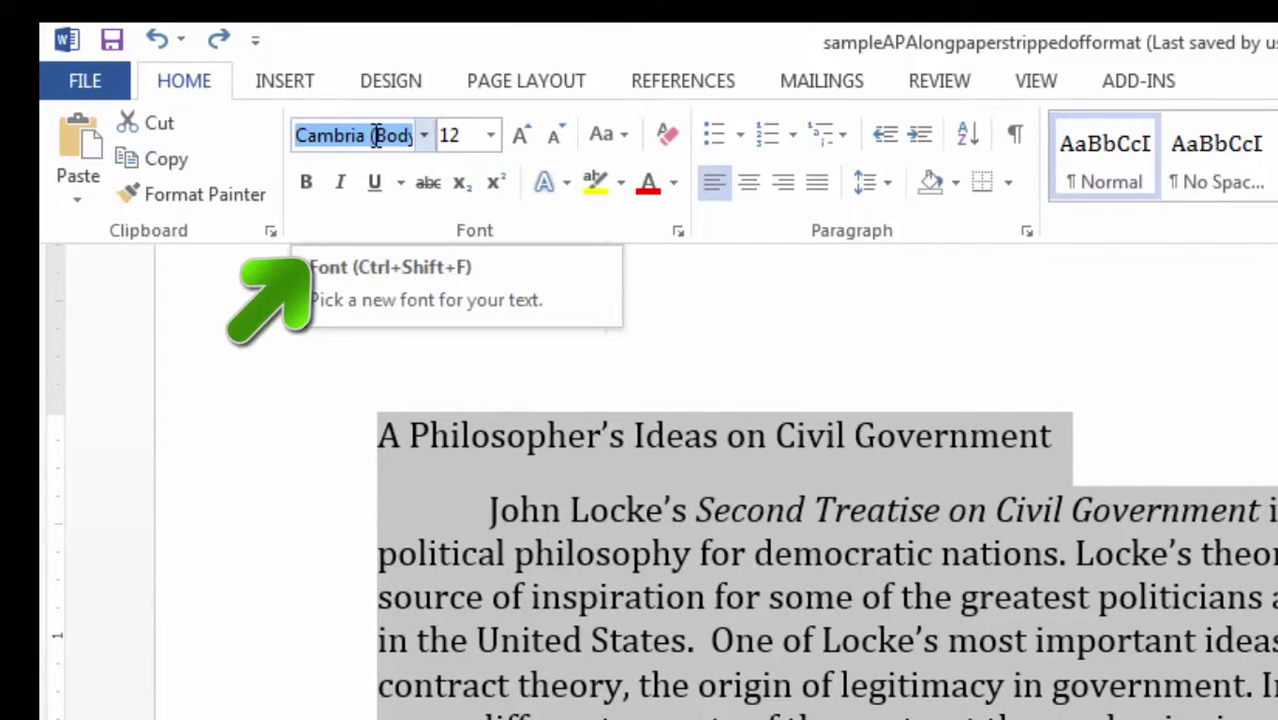
{"action": "type", "text": "Times New Ro"}
{"action": "key", "text": "Return"}
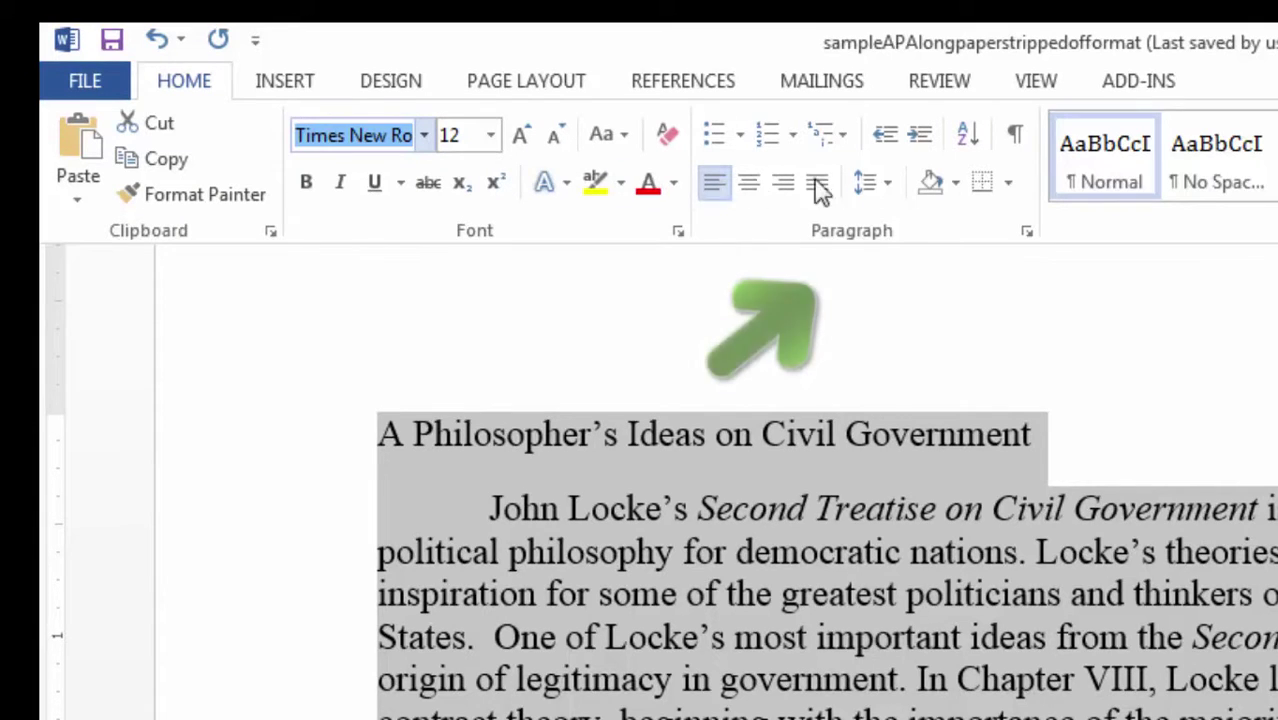
- Set the essay's line spacing to Double with 0 pt spacing after paragraphs
{"action": "left_click", "coordinate": [888, 194]}
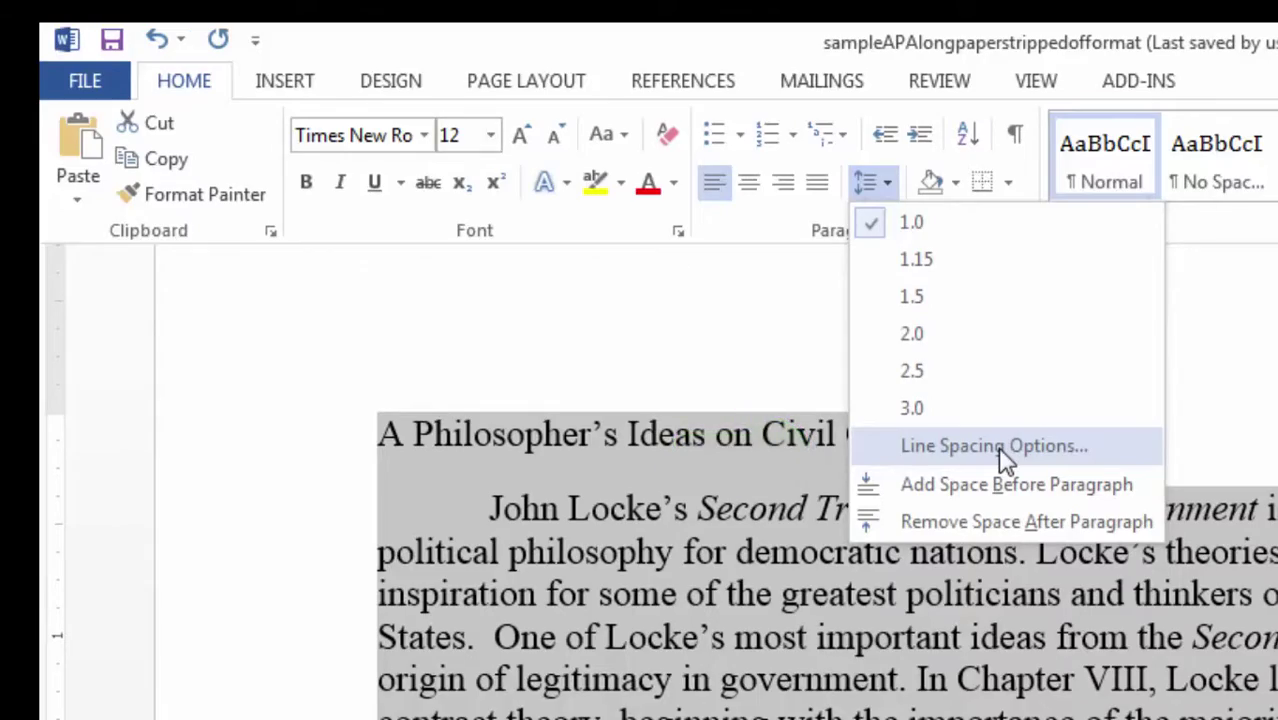
{"action": "left_click", "coordinate": [1000, 448]}
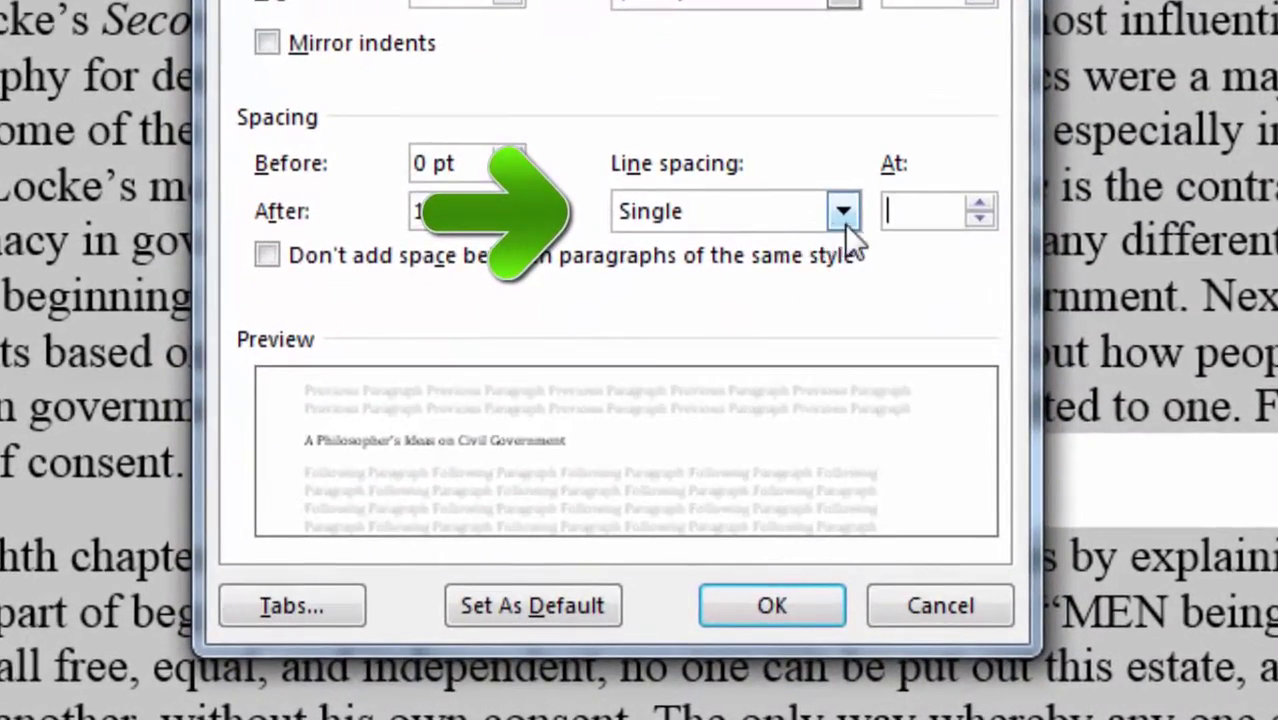
{"action": "left_click", "coordinate": [842, 214]}
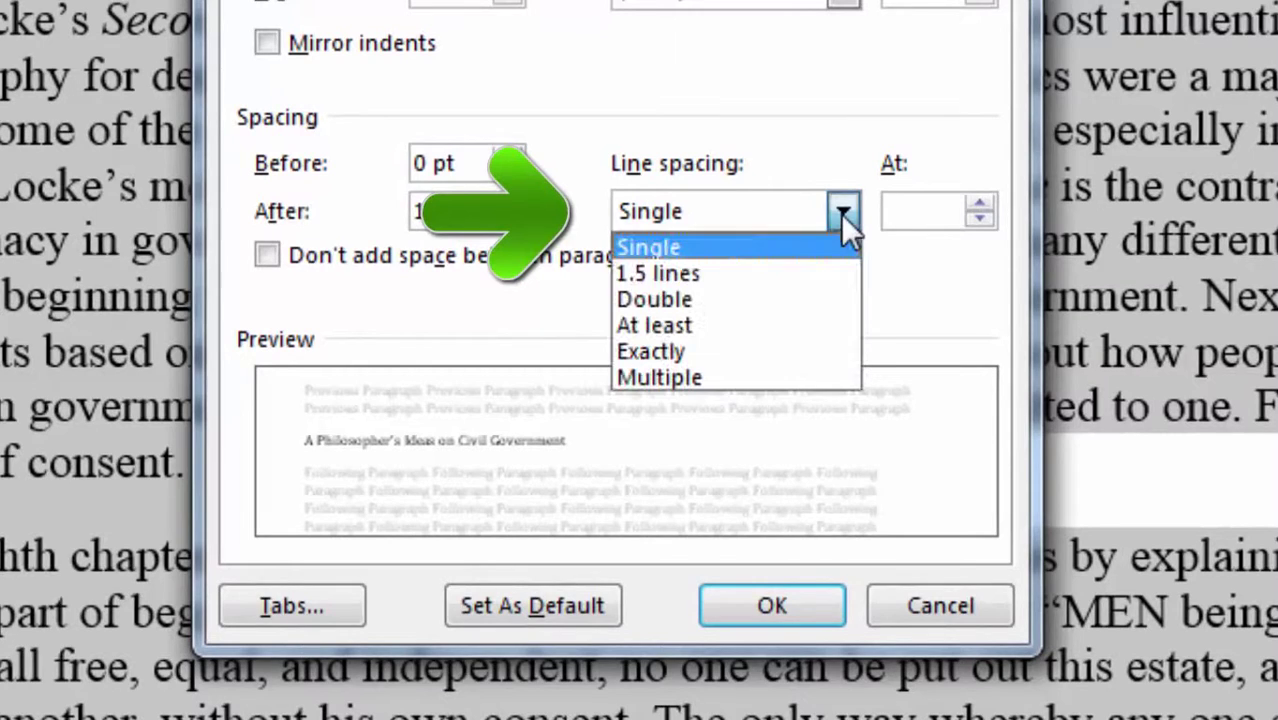
{"action": "left_click", "coordinate": [775, 290]}
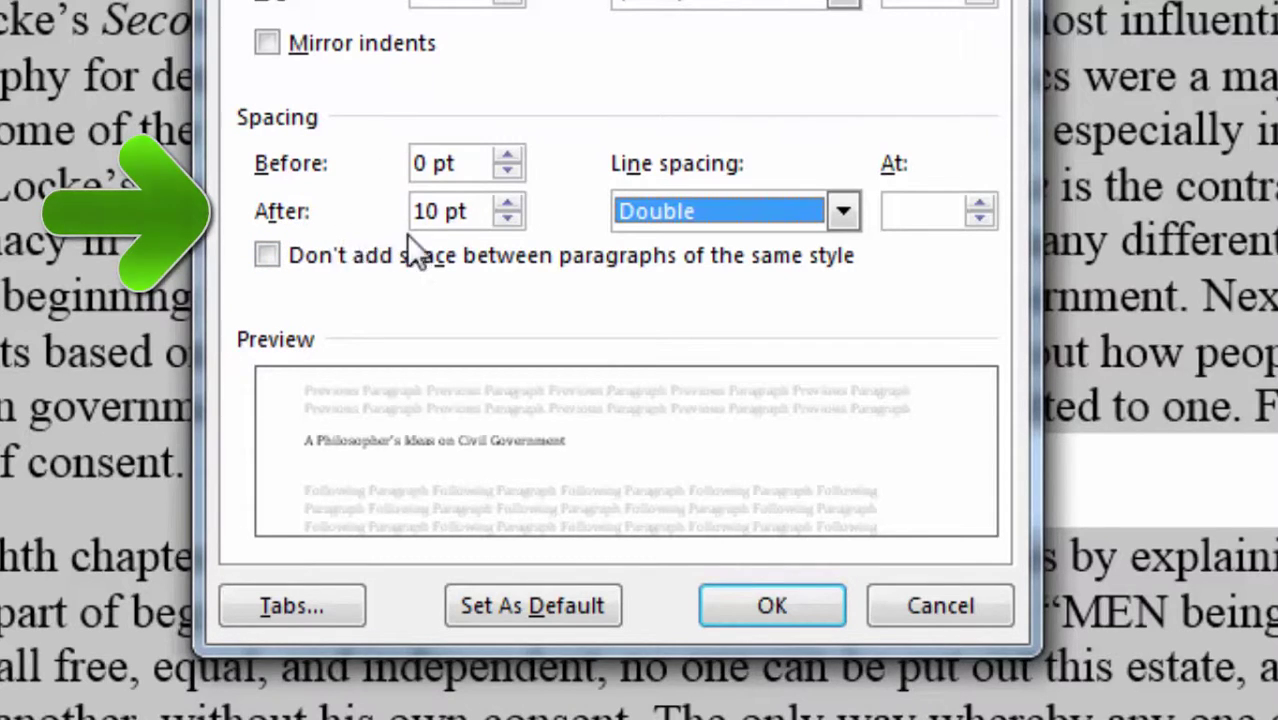
{"action": "left_click", "coordinate": [507, 219]}
{"action": "left_click", "coordinate": [507, 219]}
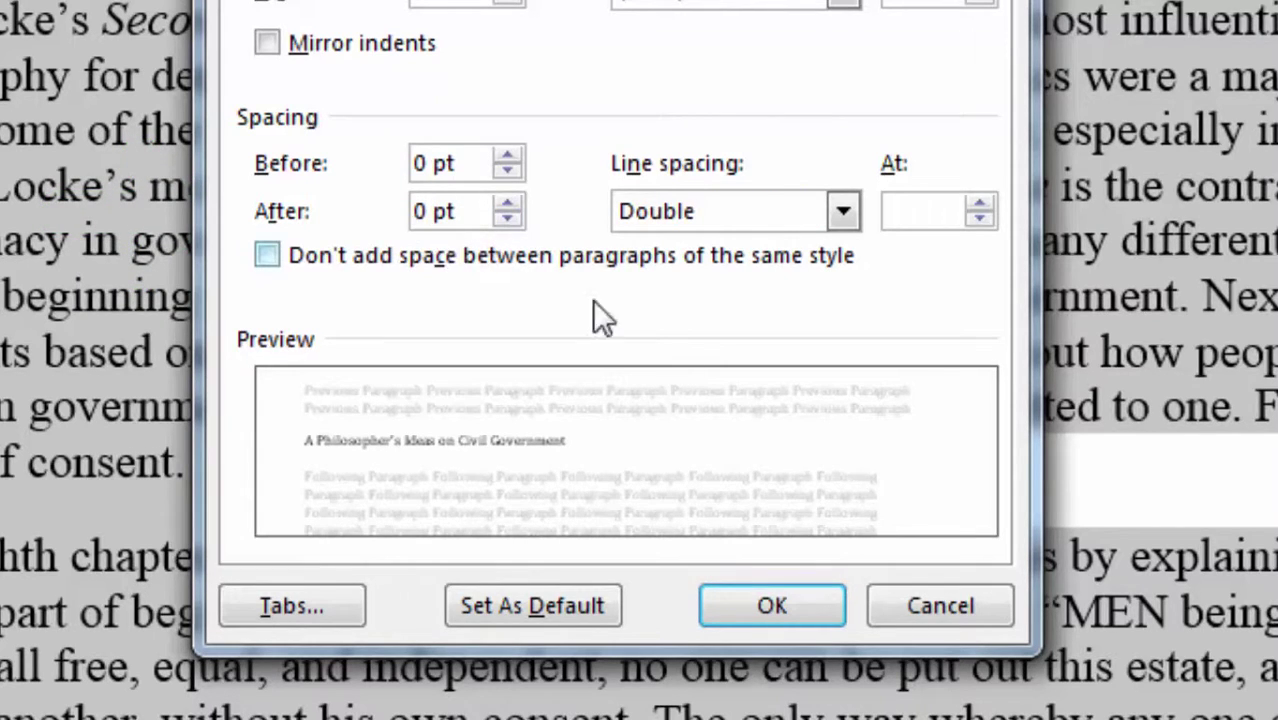
{"action": "left_click", "coordinate": [802, 605]}
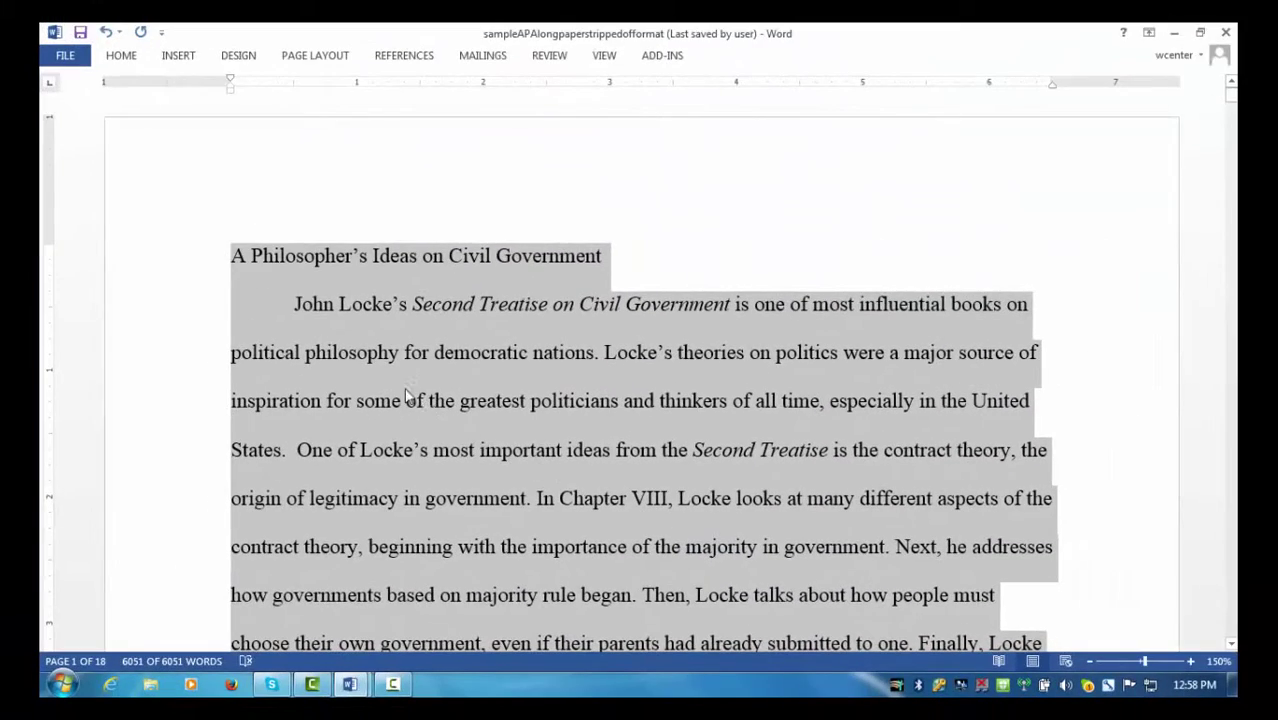
- Clear the selection and place the insertion point before the title
{"action": "left_click", "coordinate": [238, 262]}
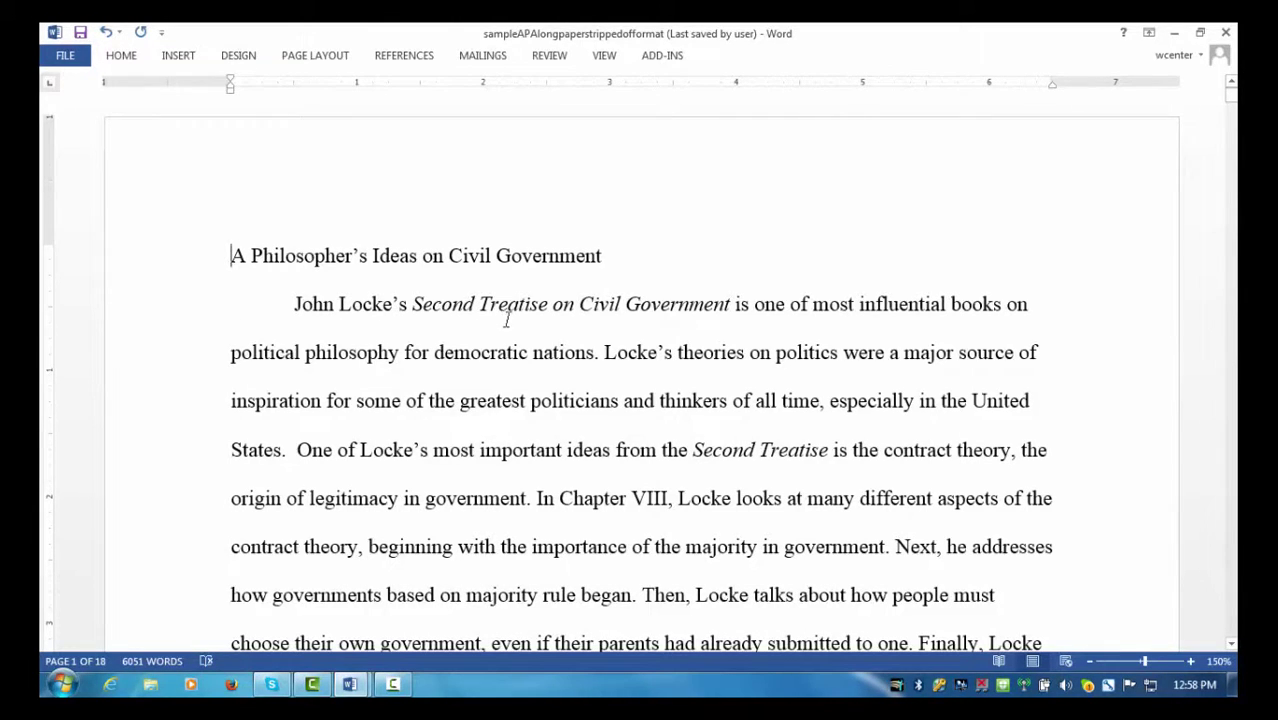
{"action": "scroll", "coordinate": [604, 342], "scroll_direction": "down", "scroll_amount": 1}
{"action": "scroll", "coordinate": [604, 342], "scroll_direction": "down", "scroll_amount": 5}
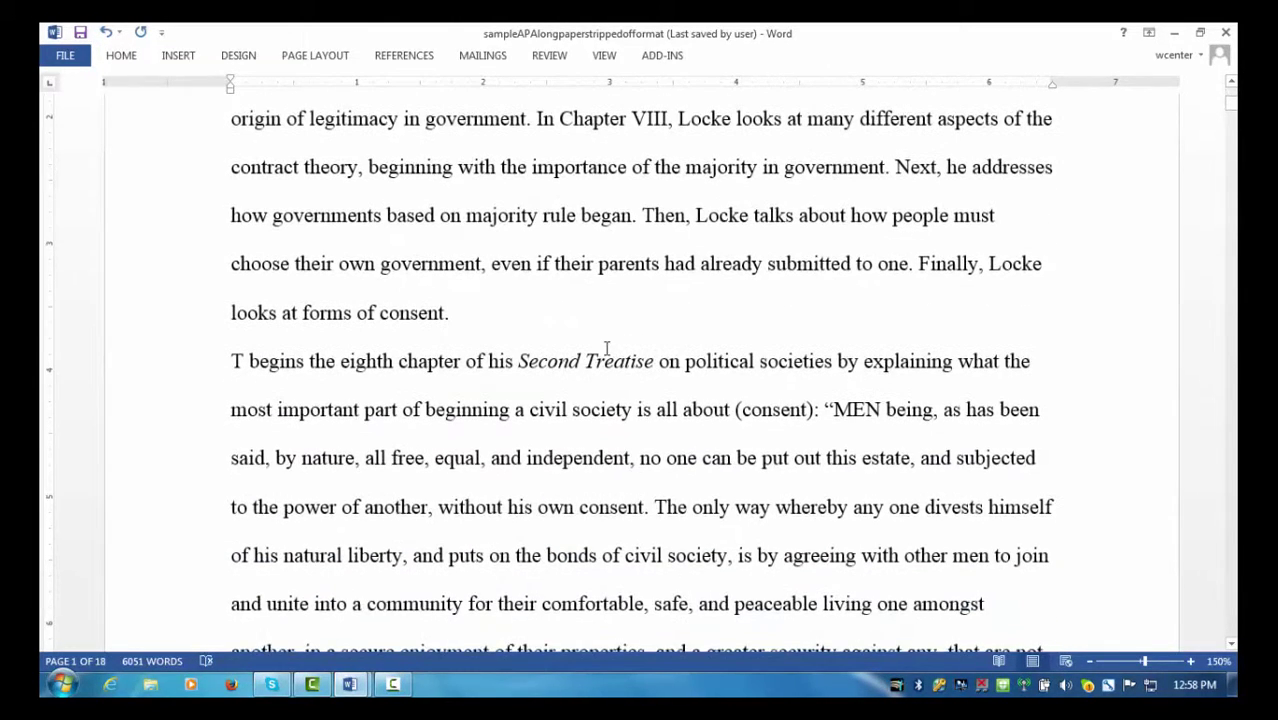
{"action": "scroll", "coordinate": [606, 349], "scroll_direction": "down", "scroll_amount": 2}
{"action": "scroll", "coordinate": [606, 349], "scroll_direction": "down", "scroll_amount": 2}
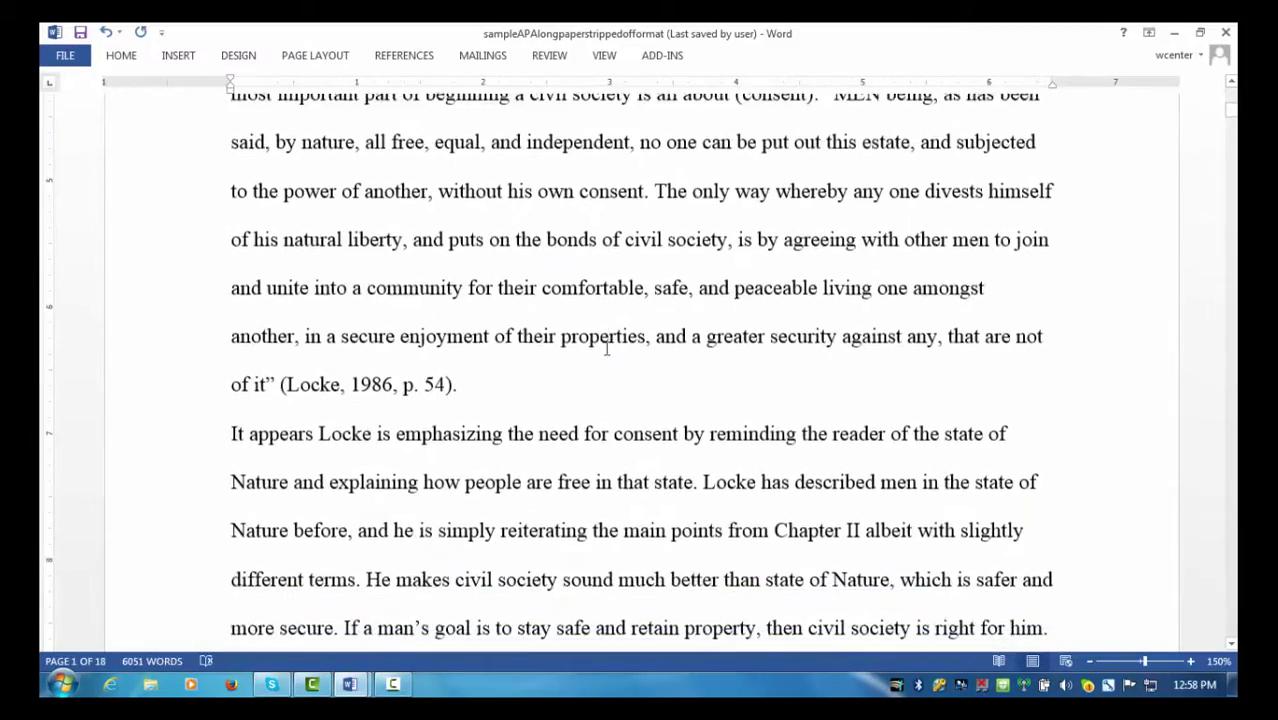
{"action": "scroll", "coordinate": [605, 349], "scroll_direction": "up", "scroll_amount": 10}
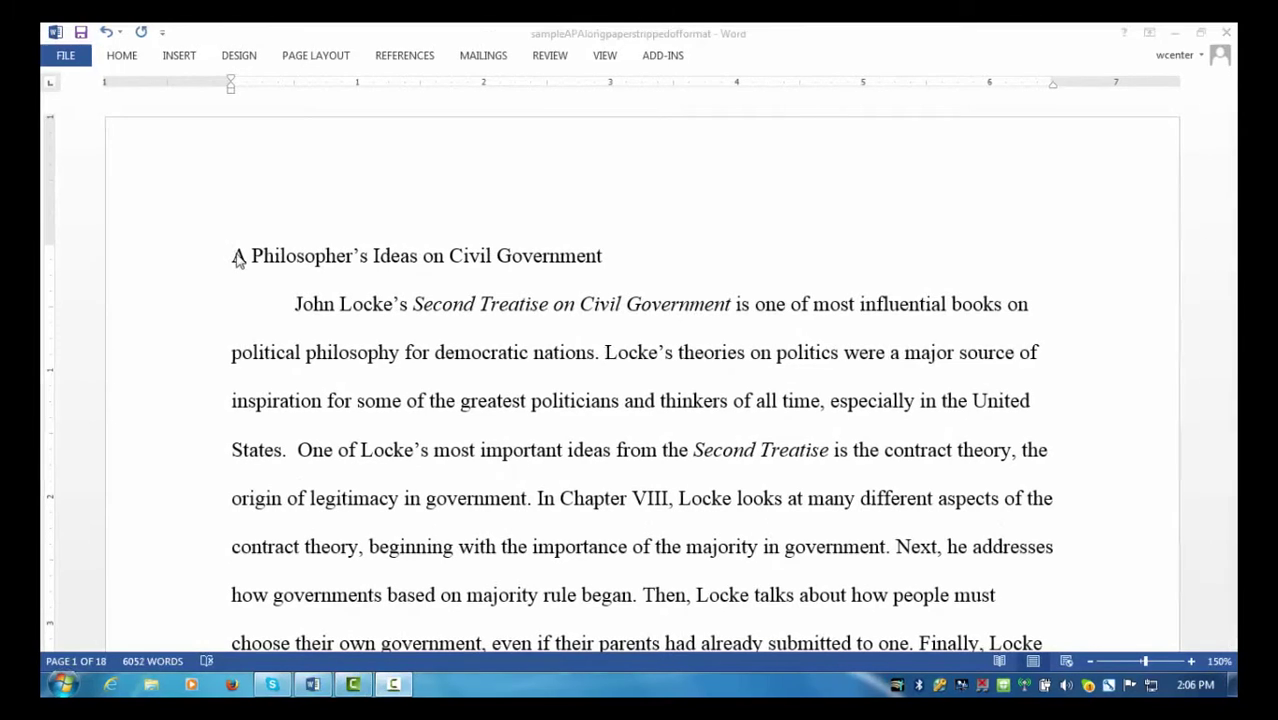
{"action": "left_click", "coordinate": [237, 260]}
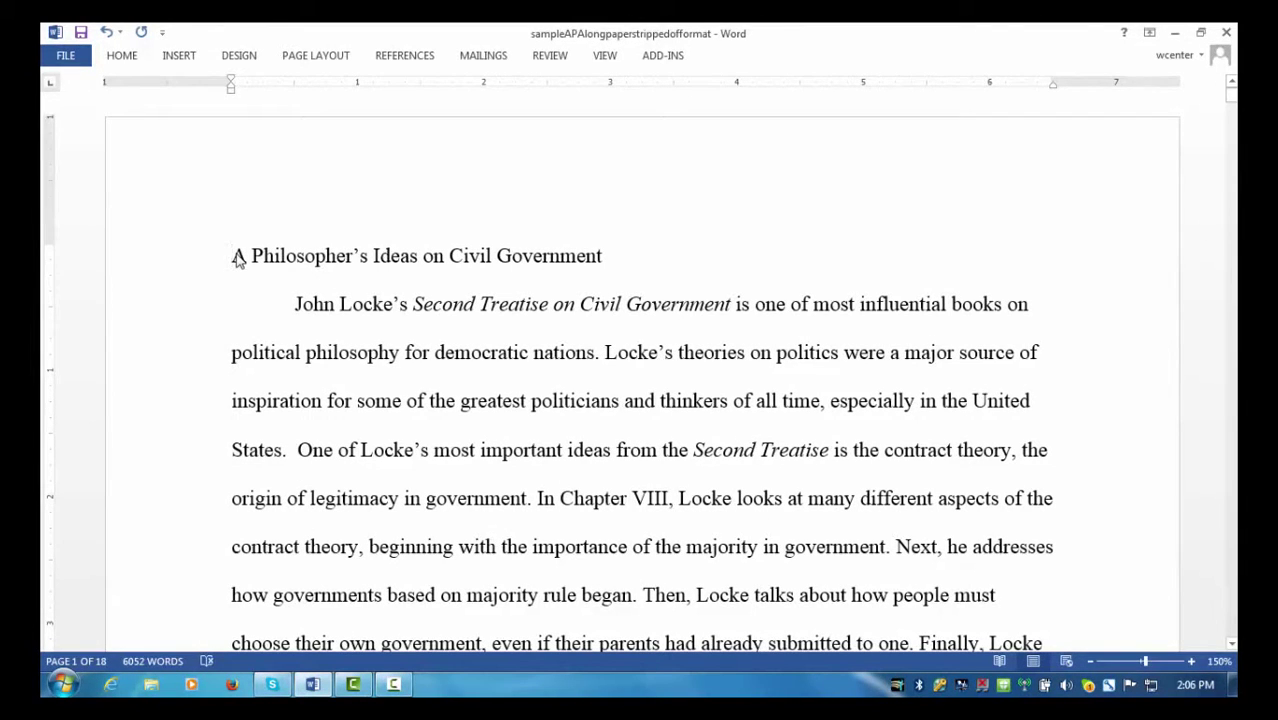
- Select the title line 'A Philosopher's Ideas on Civil Government' and centre it
{"action": "left_click_drag", "start_coordinate": [233, 258], "coordinate": [603, 257]}
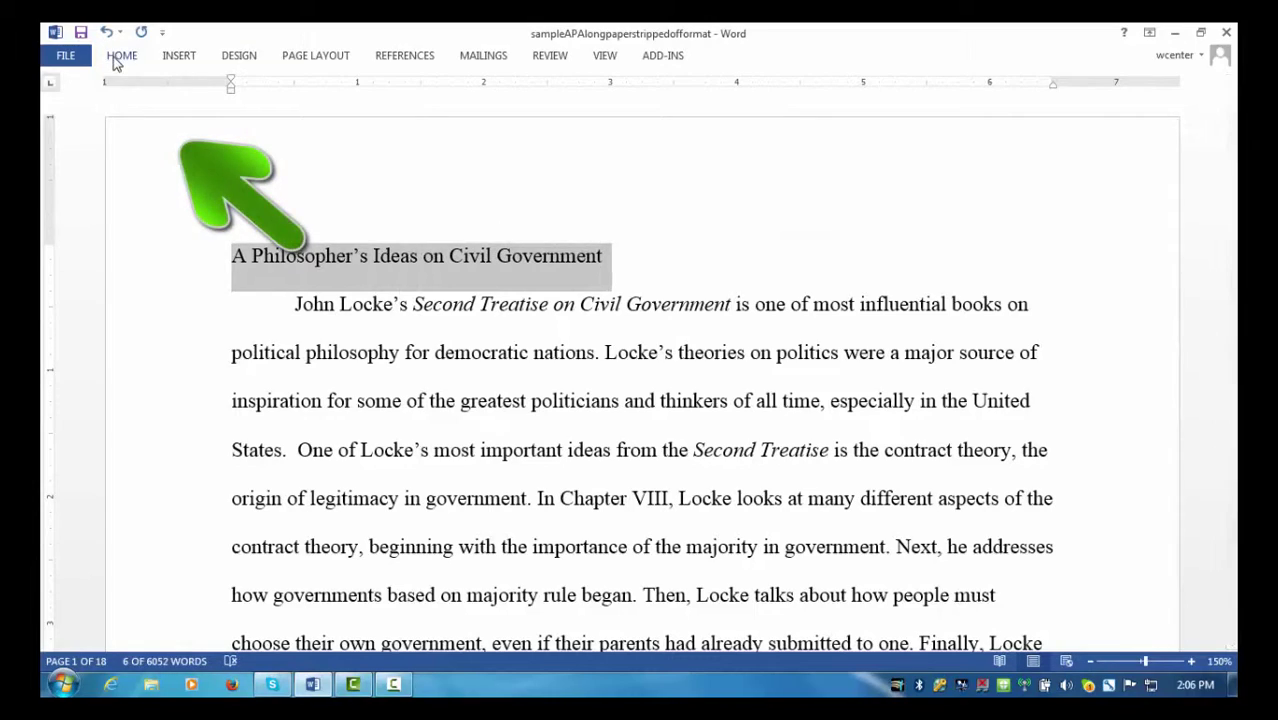
{"action": "left_click", "coordinate": [113, 57]}
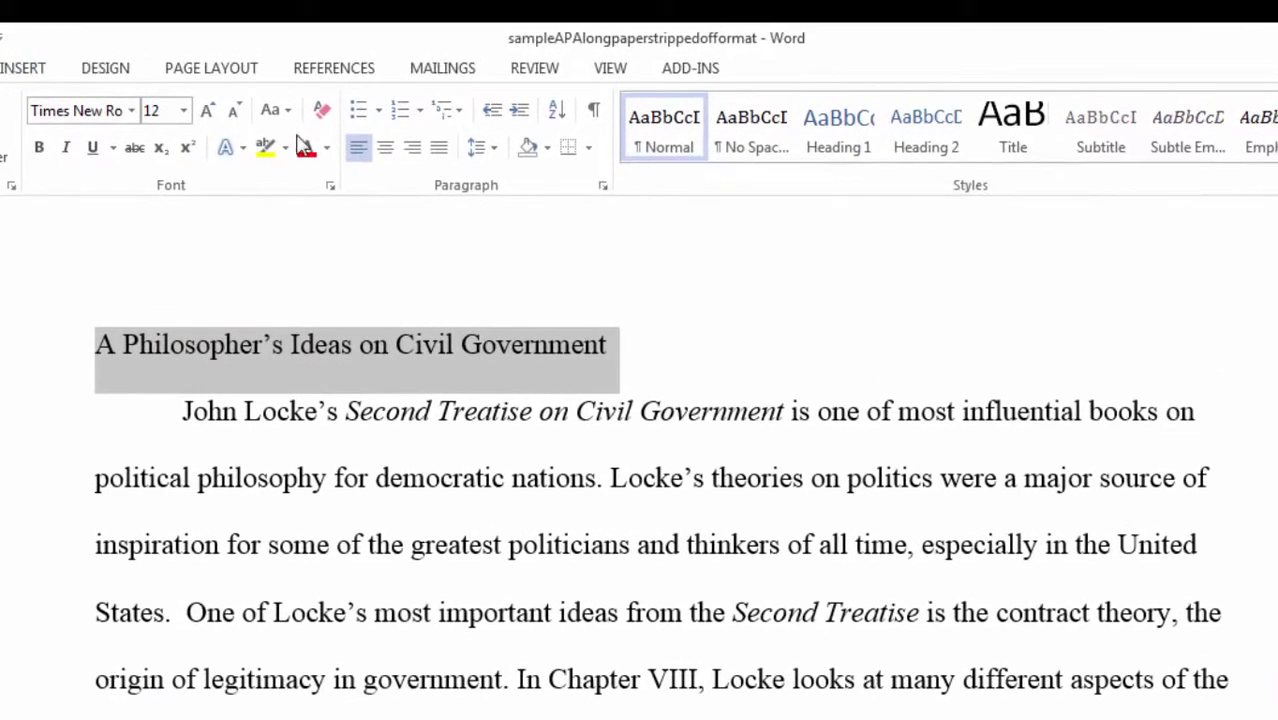
{"action": "left_click", "coordinate": [385, 153]}
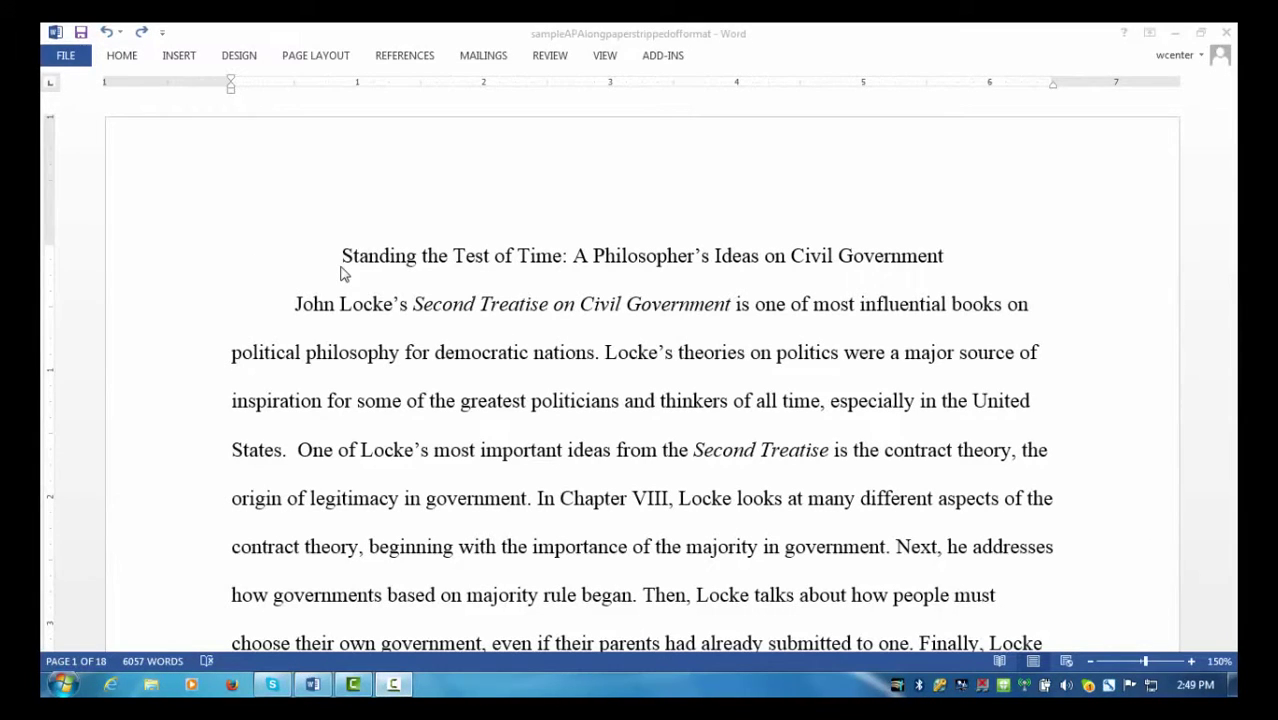
- Insert a page break before the title so the essay starts on page 2
{"action": "left_click", "coordinate": [340, 272]}
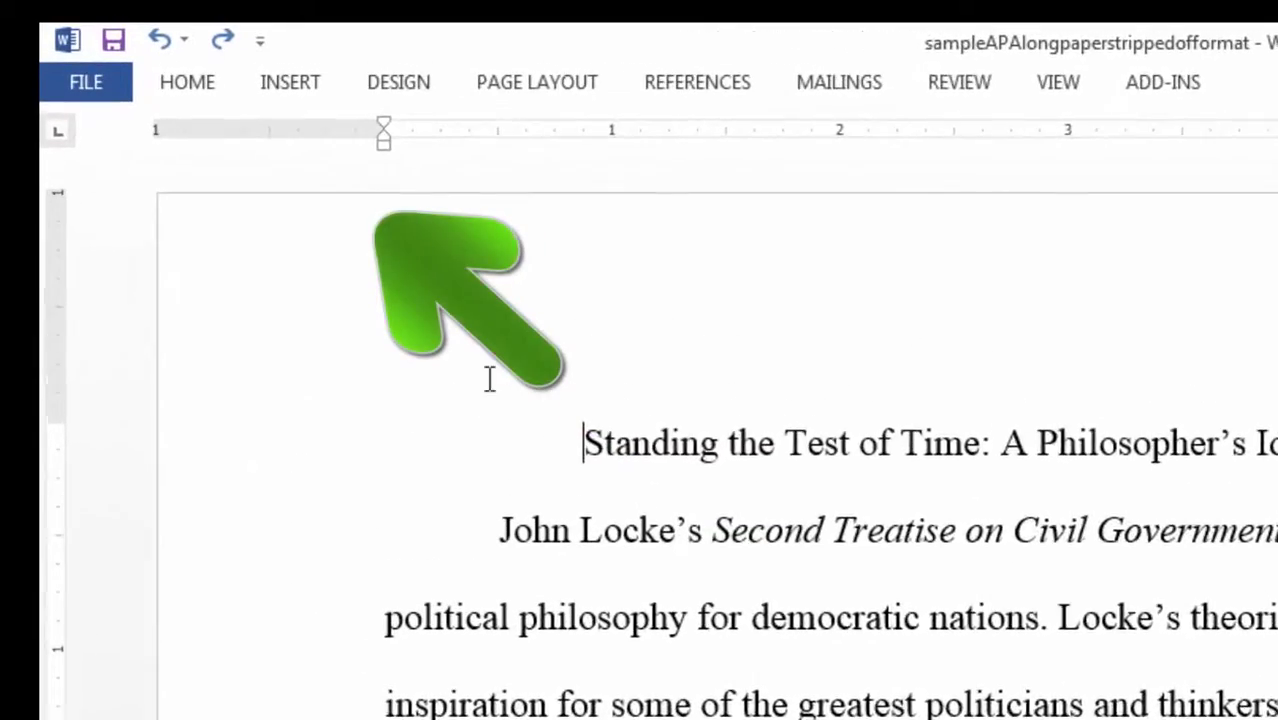
{"action": "left_click", "coordinate": [320, 100]}
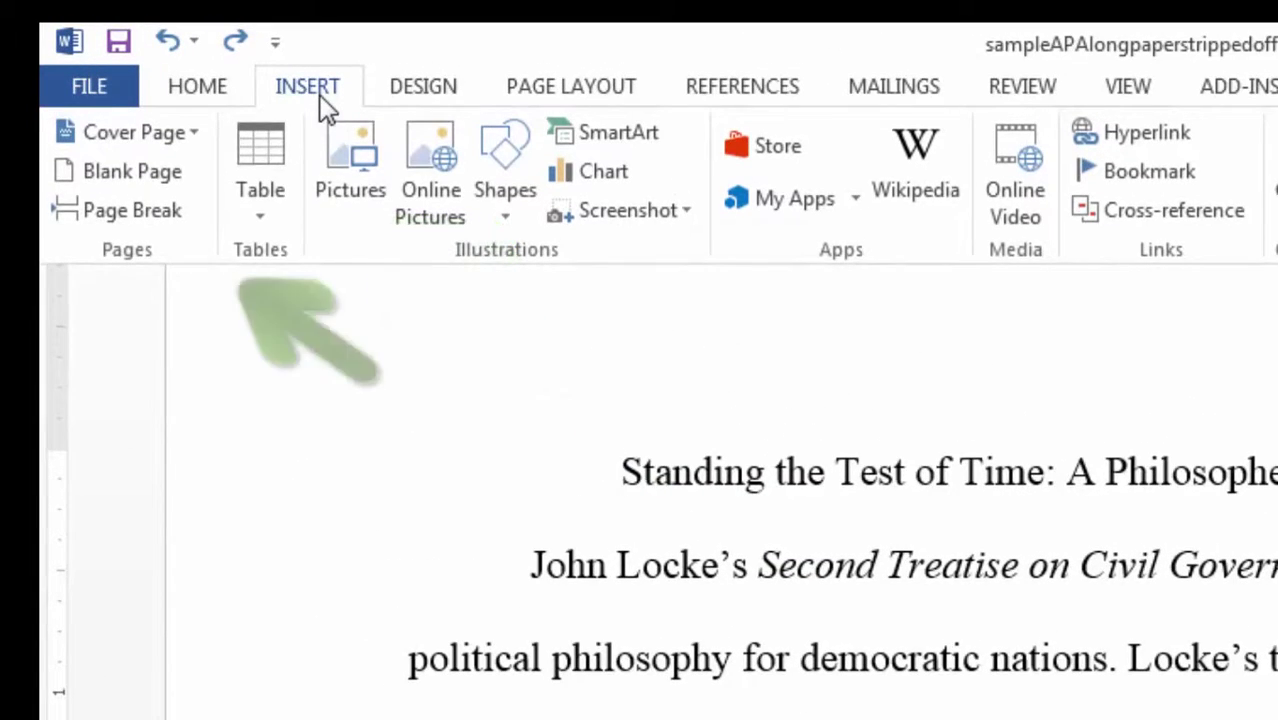
{"action": "left_click", "coordinate": [155, 210]}
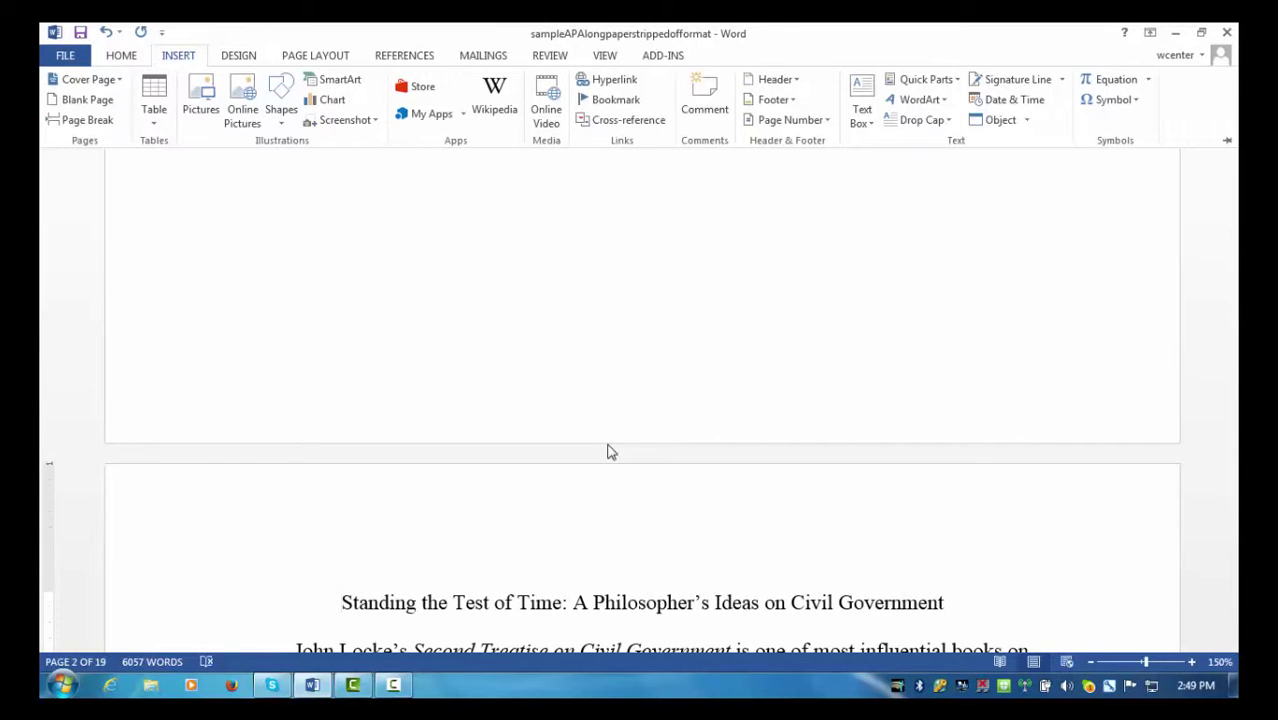
- Set centred alignment on the new blank first page
{"action": "double_click", "coordinate": [610, 451]}
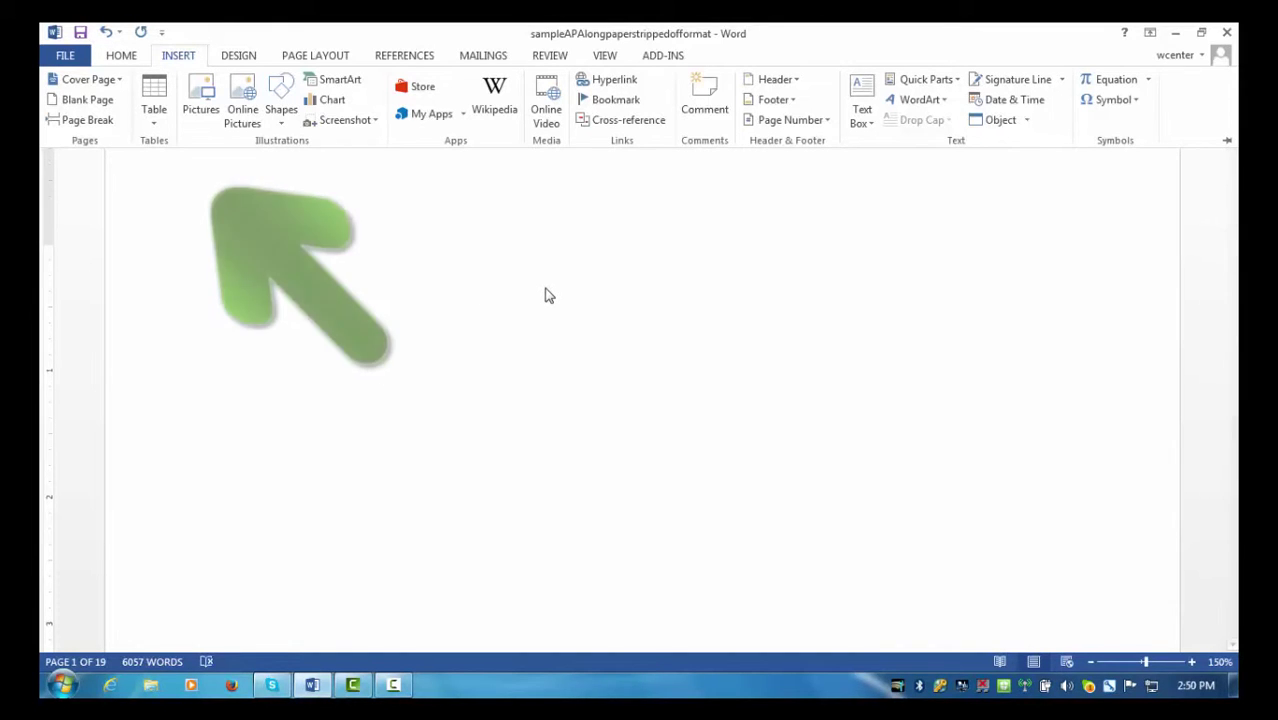
{"action": "left_click", "coordinate": [123, 56]}
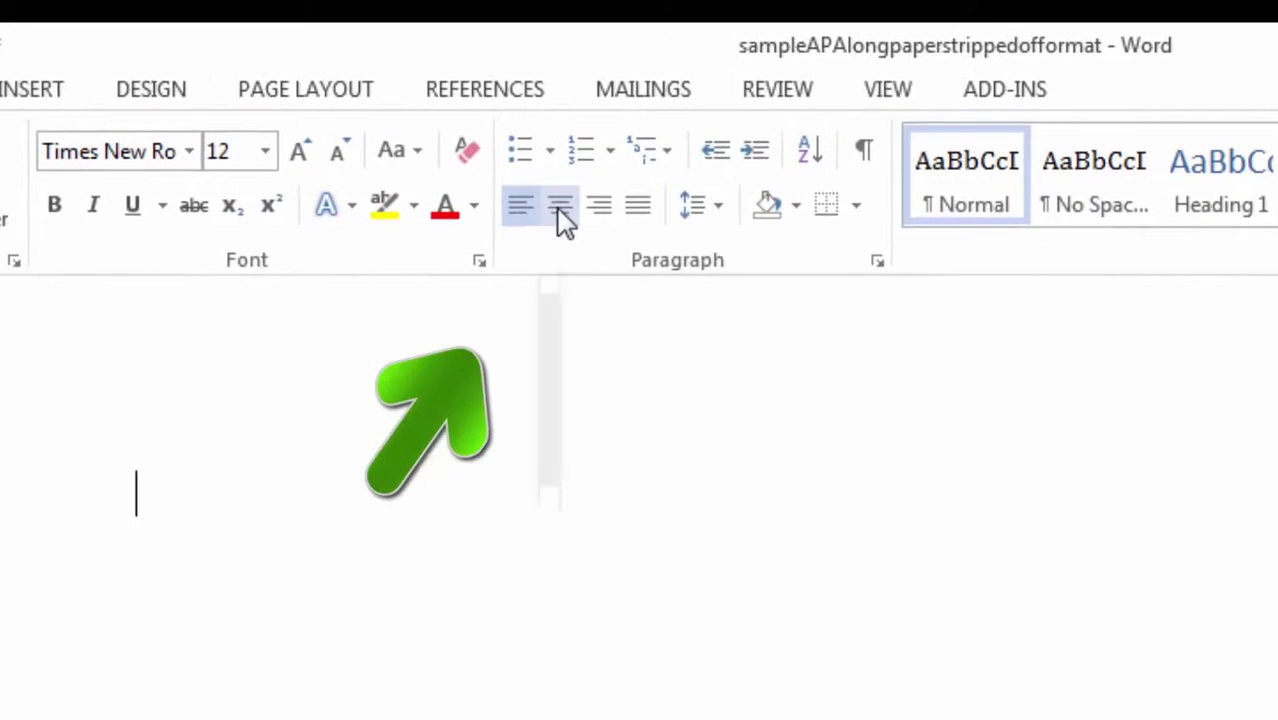
{"action": "left_click", "coordinate": [560, 215]}
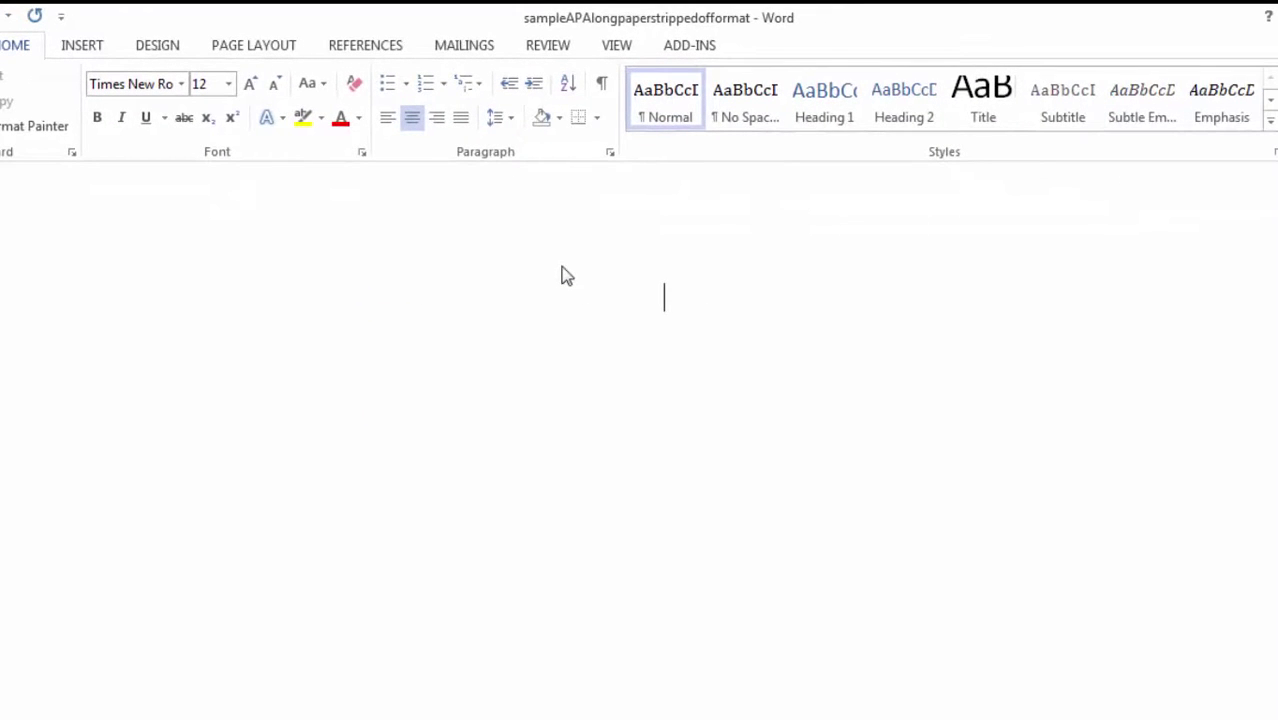
- Type the centred heading 'Abstract' on page 1 and start a new line
{"action": "key", "text": "ctrl+F1"}
{"action": "type", "text": "Abstract"}
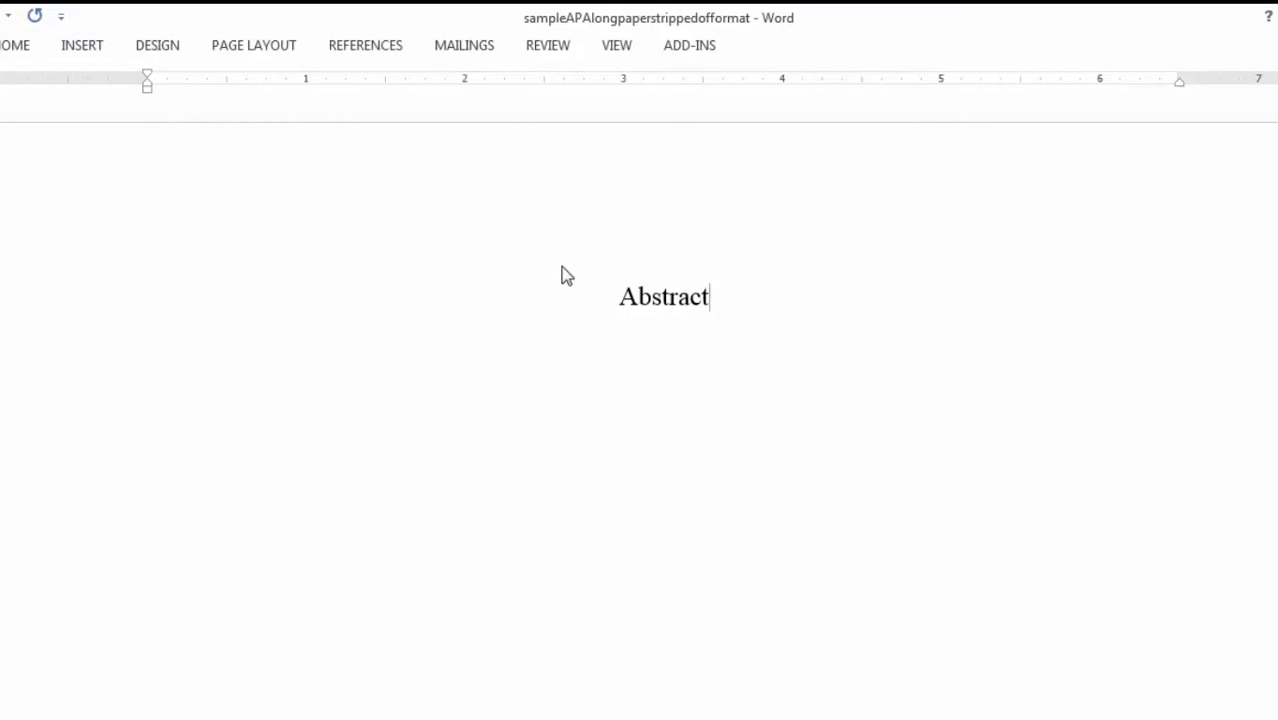
{"action": "key", "text": "Return"}
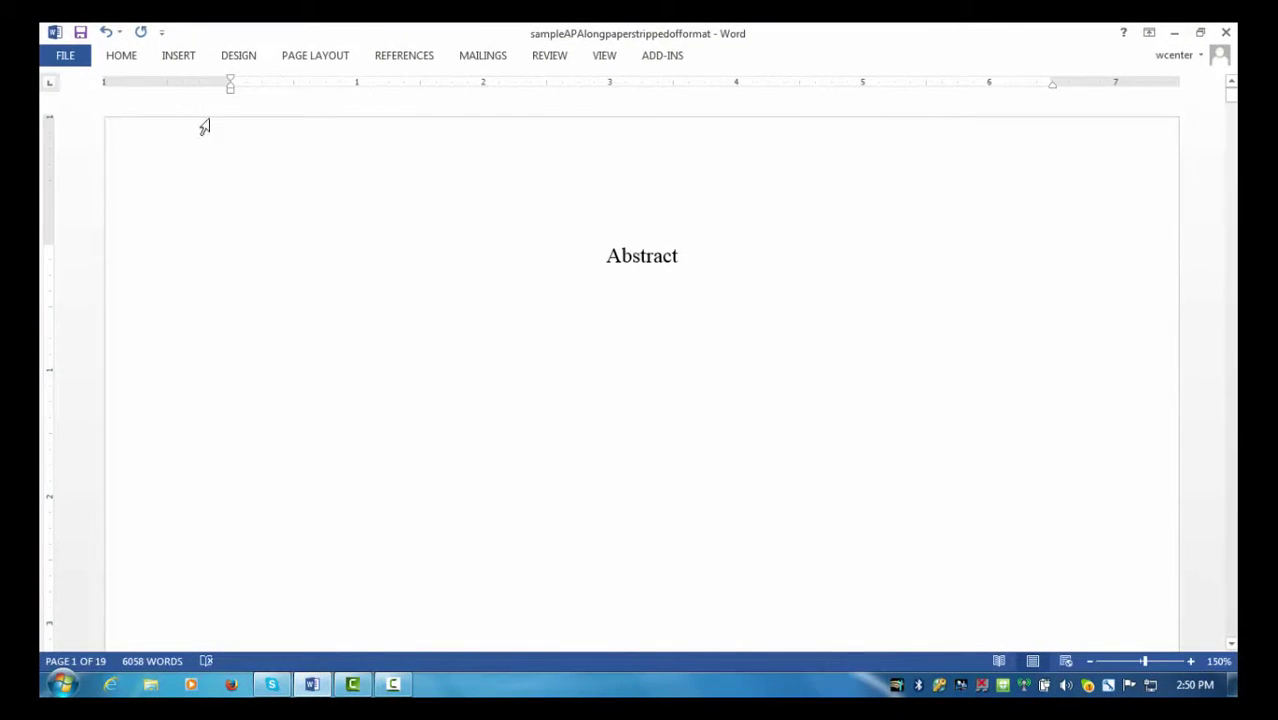
- Left-align the next line and type 'Typically, it is 150-200 words. . . .'
{"action": "left_click", "coordinate": [124, 58]}
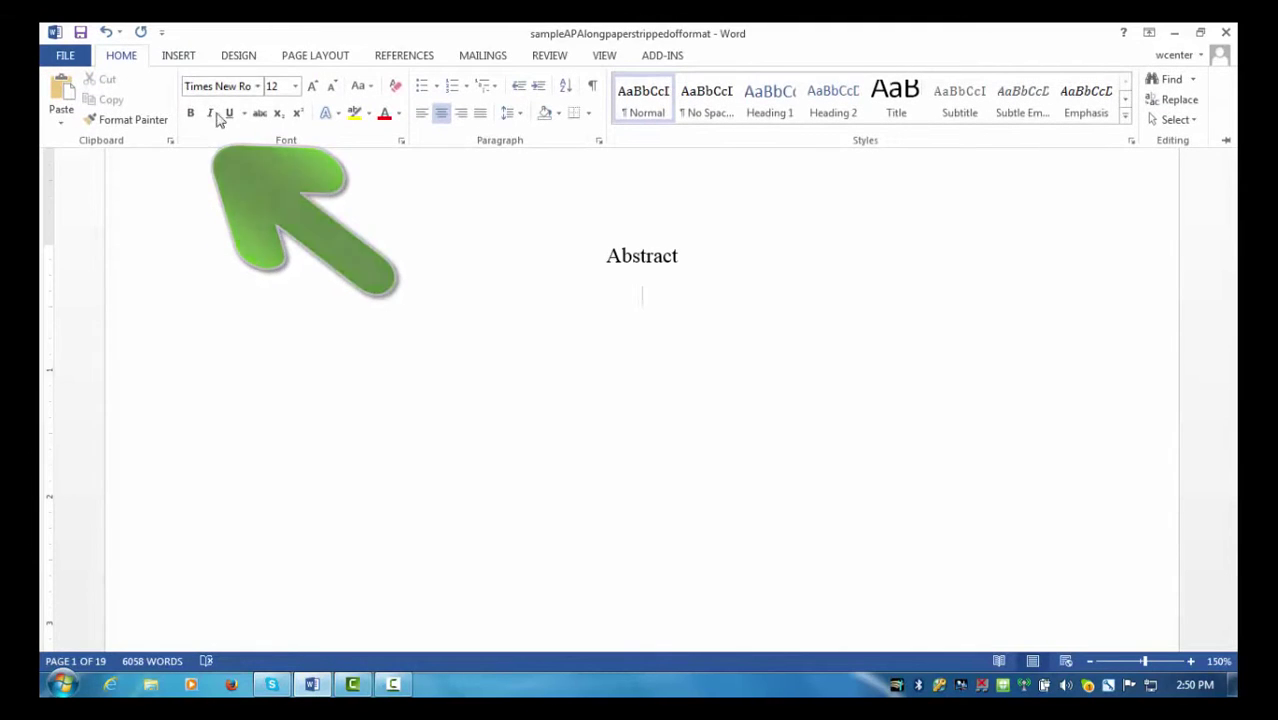
{"action": "left_click", "coordinate": [422, 114]}
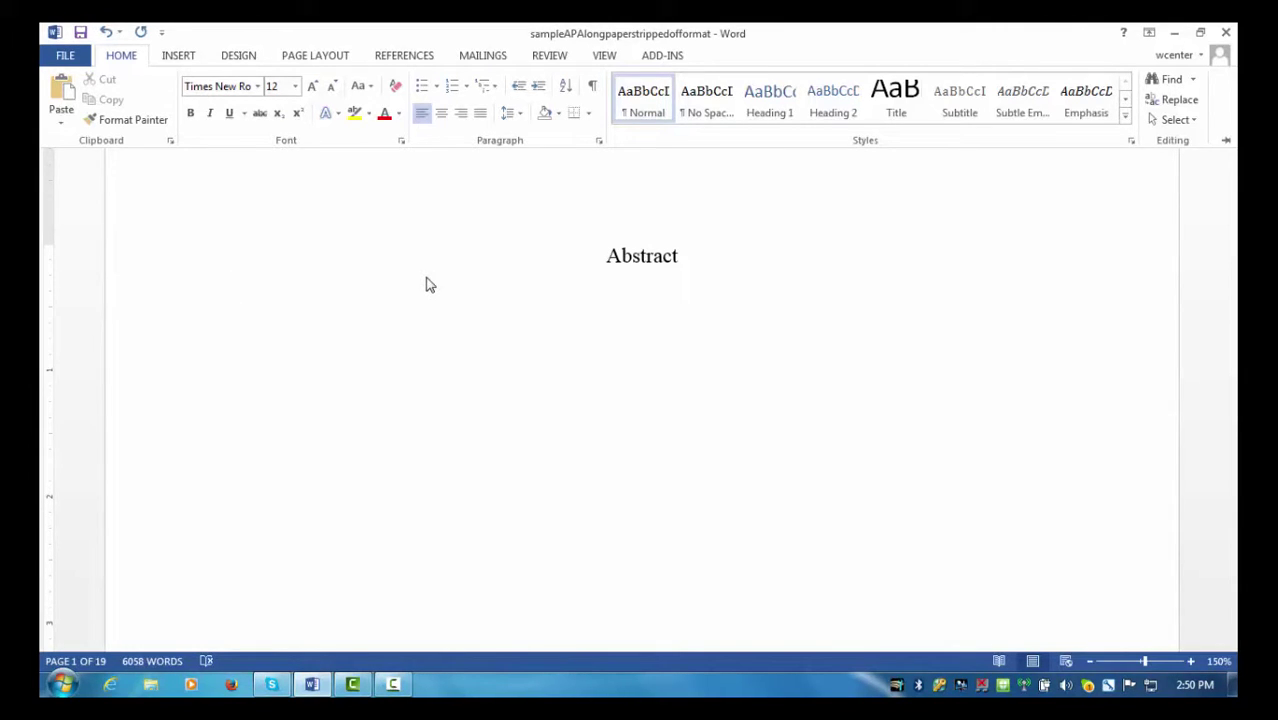
{"action": "key", "text": "ctrl+F1"}
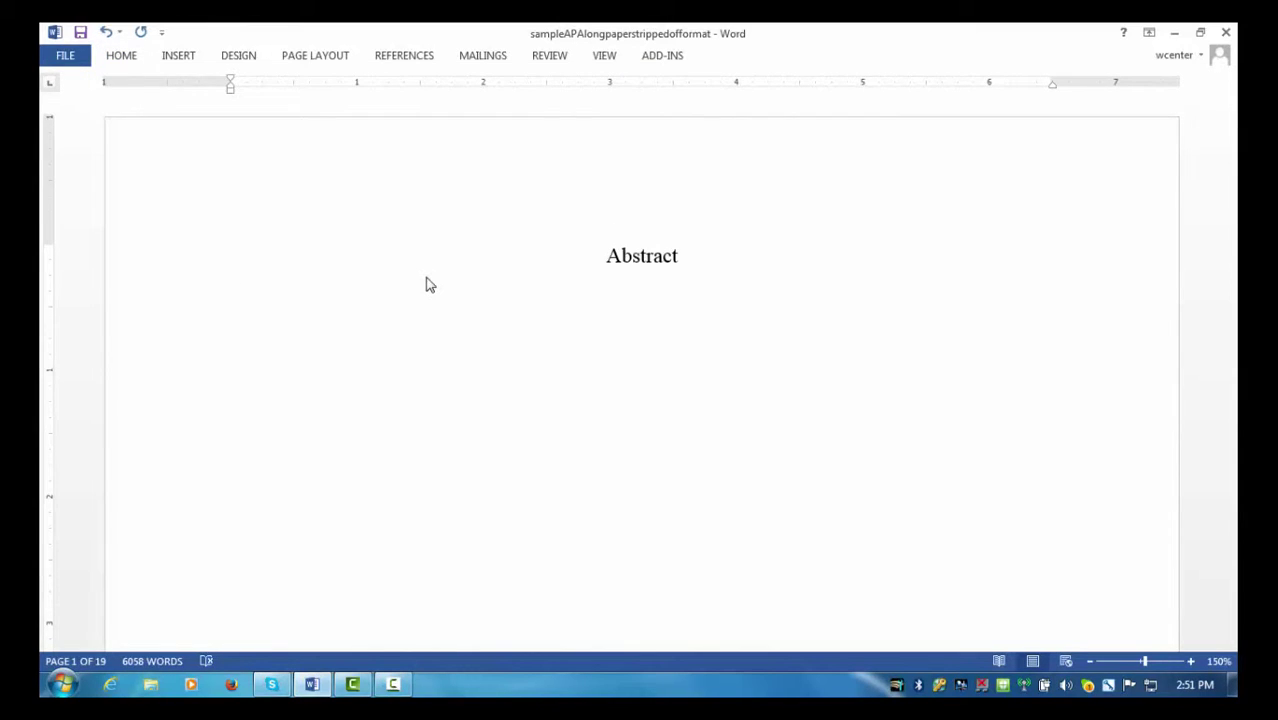
{"action": "type", "text": "Typically"}
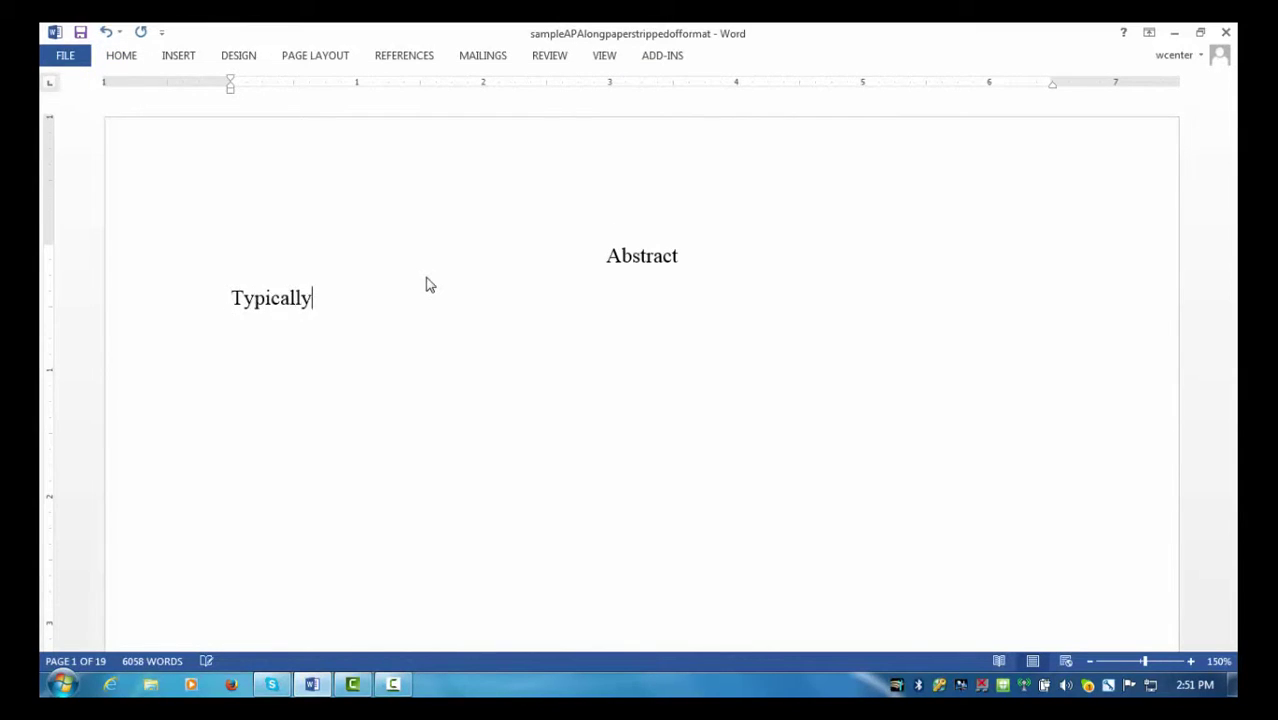
{"action": "type", "text": ", it is 150-200 words. . ."}
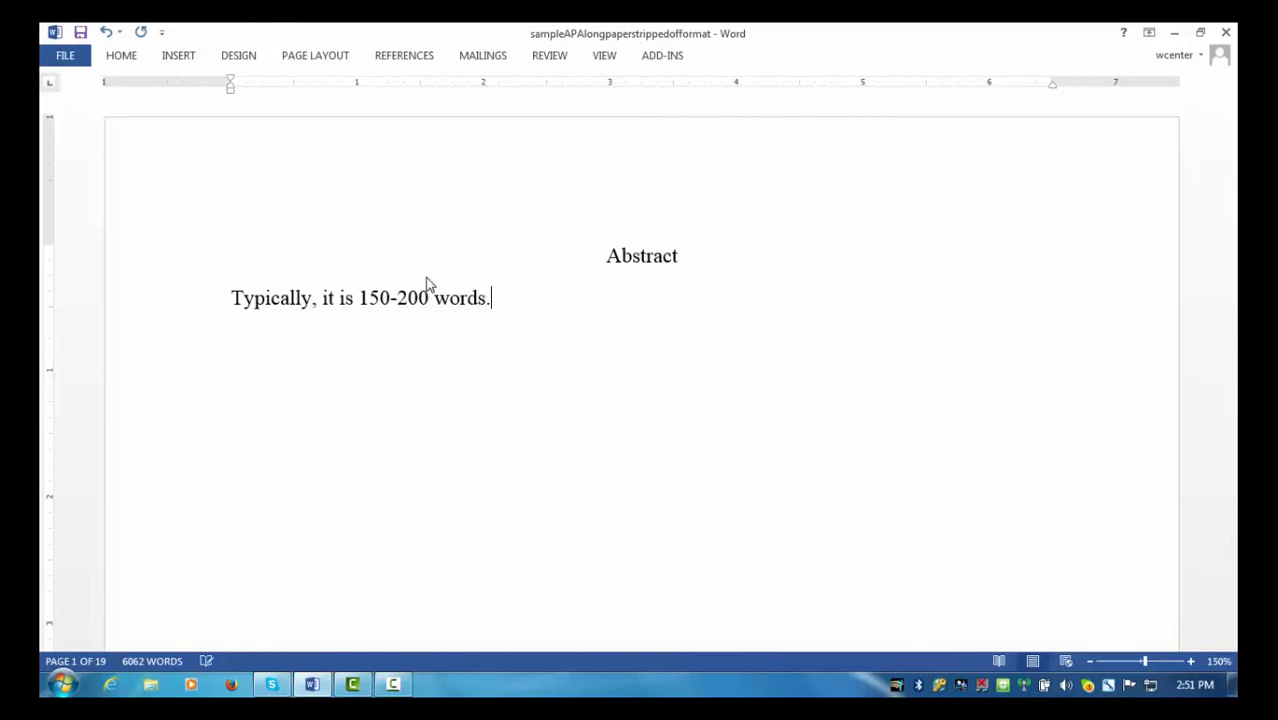
{"action": "type", "text": " ."}
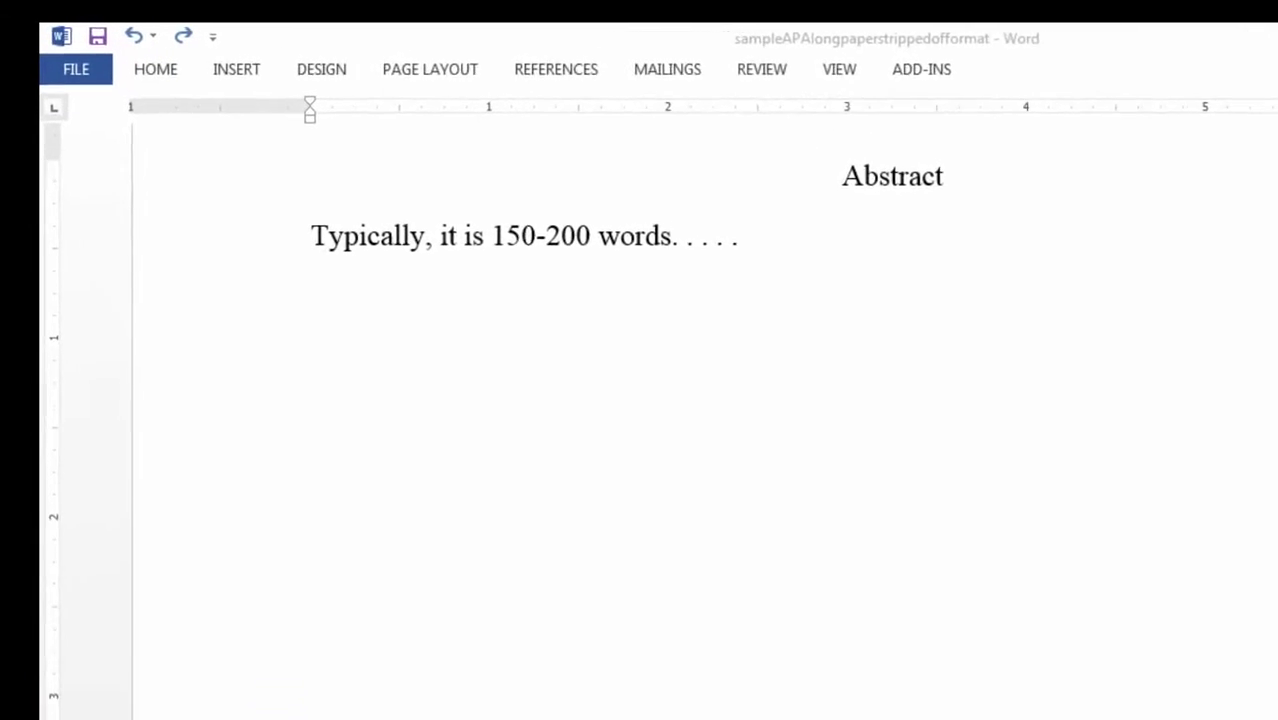
- Insert a page break before 'Abstract' to move it to page 2
{"action": "left_click", "coordinate": [830, 187]}
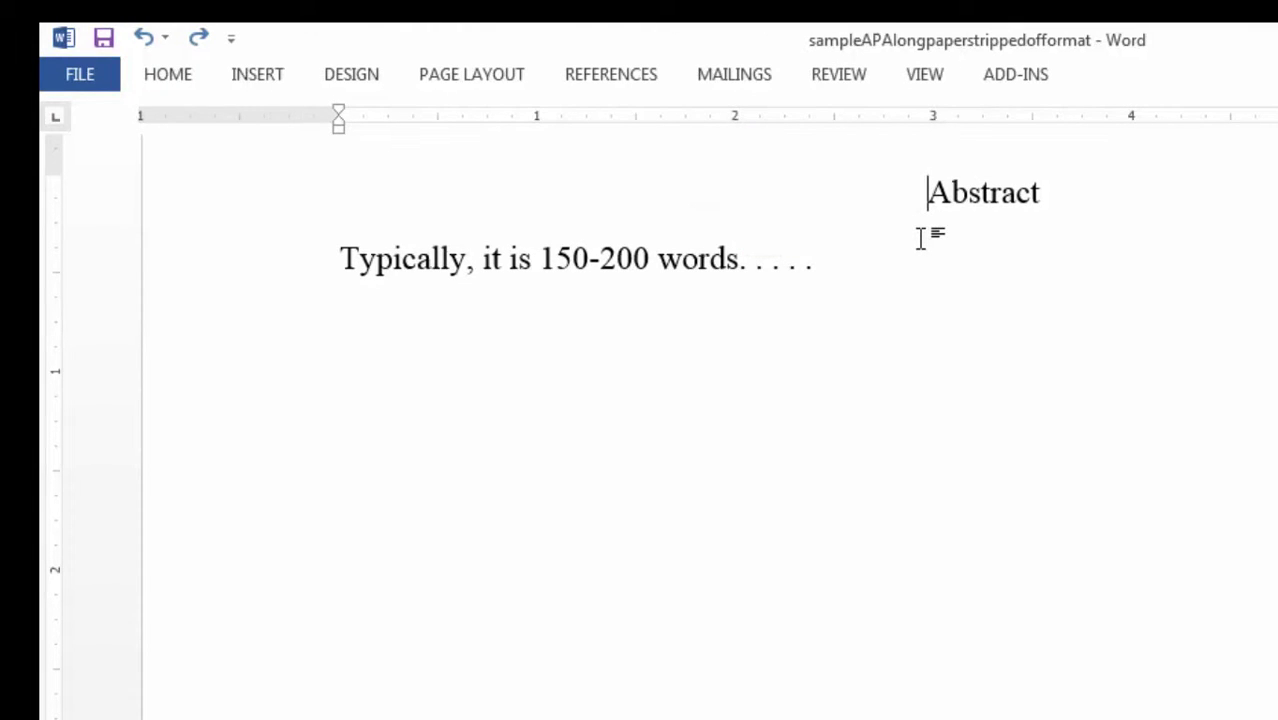
{"action": "left_click", "coordinate": [271, 73]}
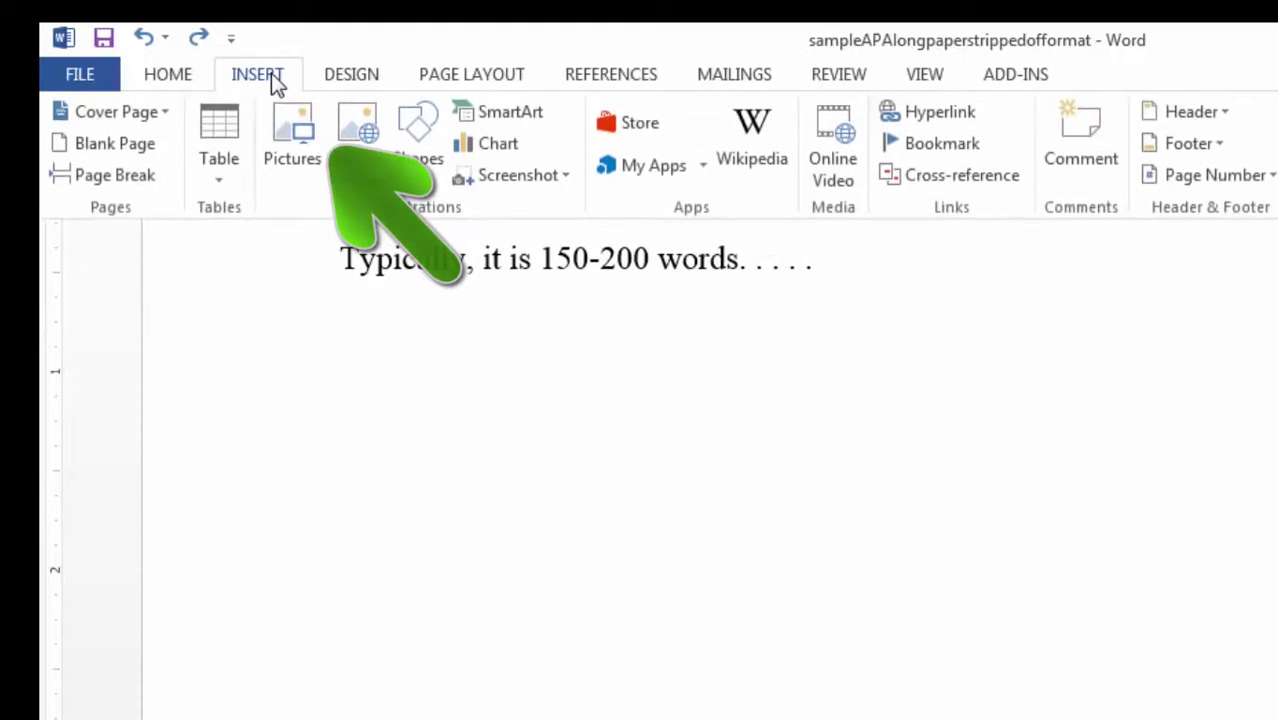
{"action": "left_click", "coordinate": [132, 177]}
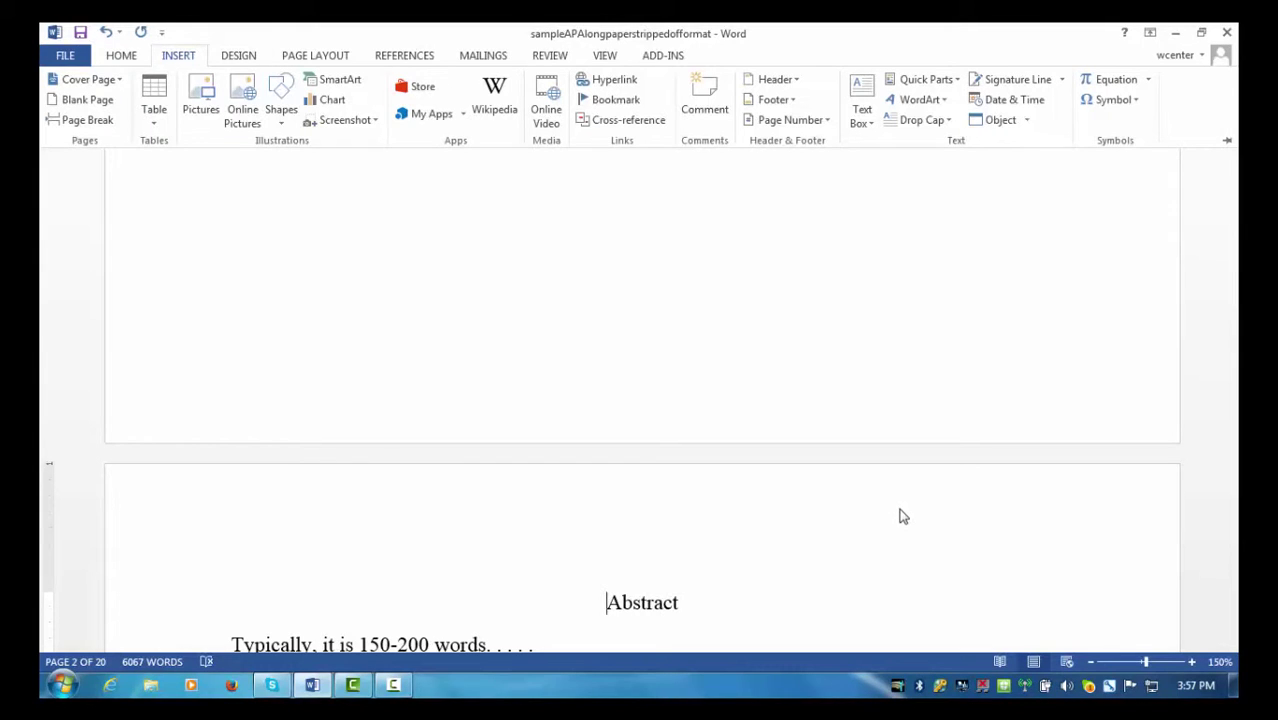
{"action": "left_click", "coordinate": [609, 601]}
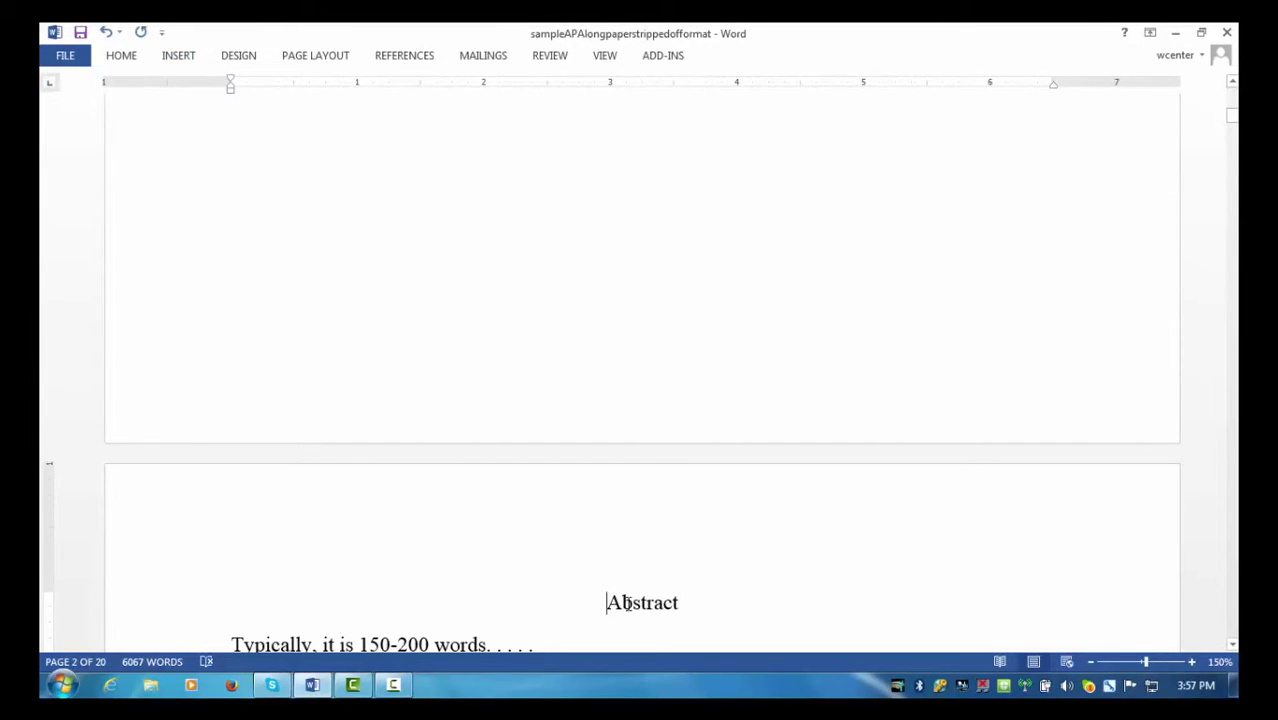
- Select the essay title on page 3, then insert a Ctrl+Enter page break before it
{"action": "key", "text": "Down"}
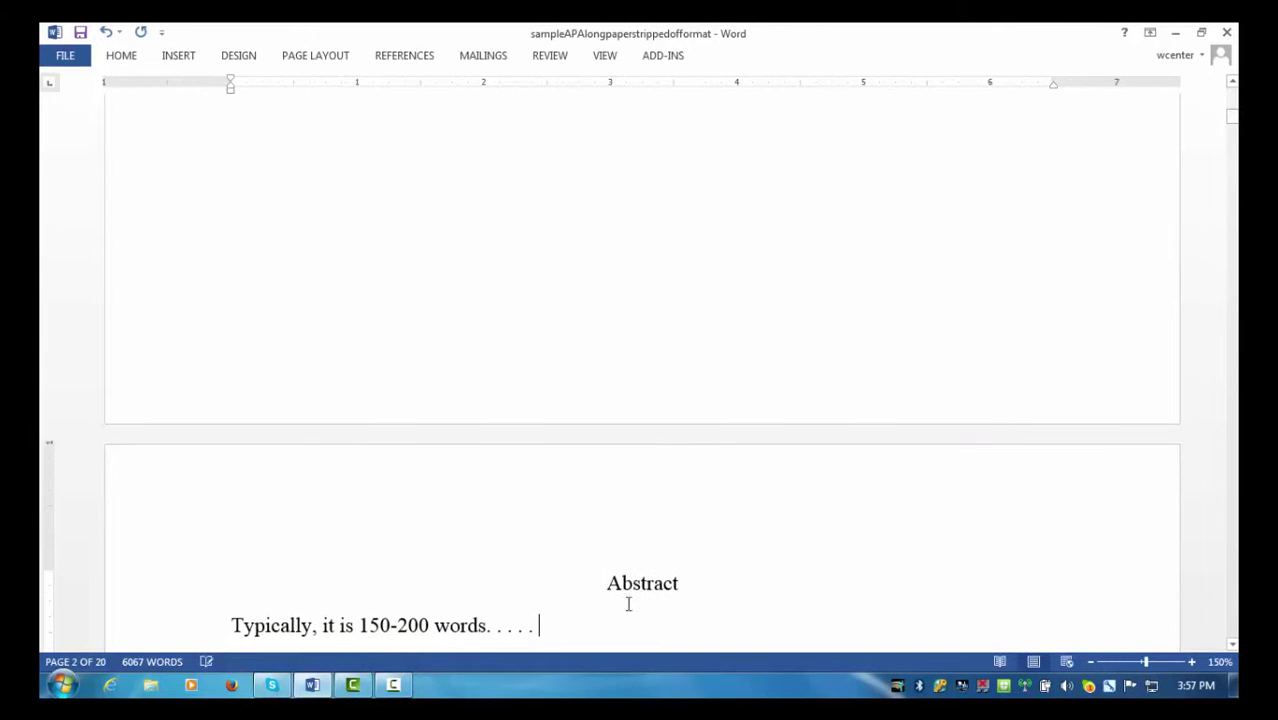
{"action": "key", "text": "Down"}
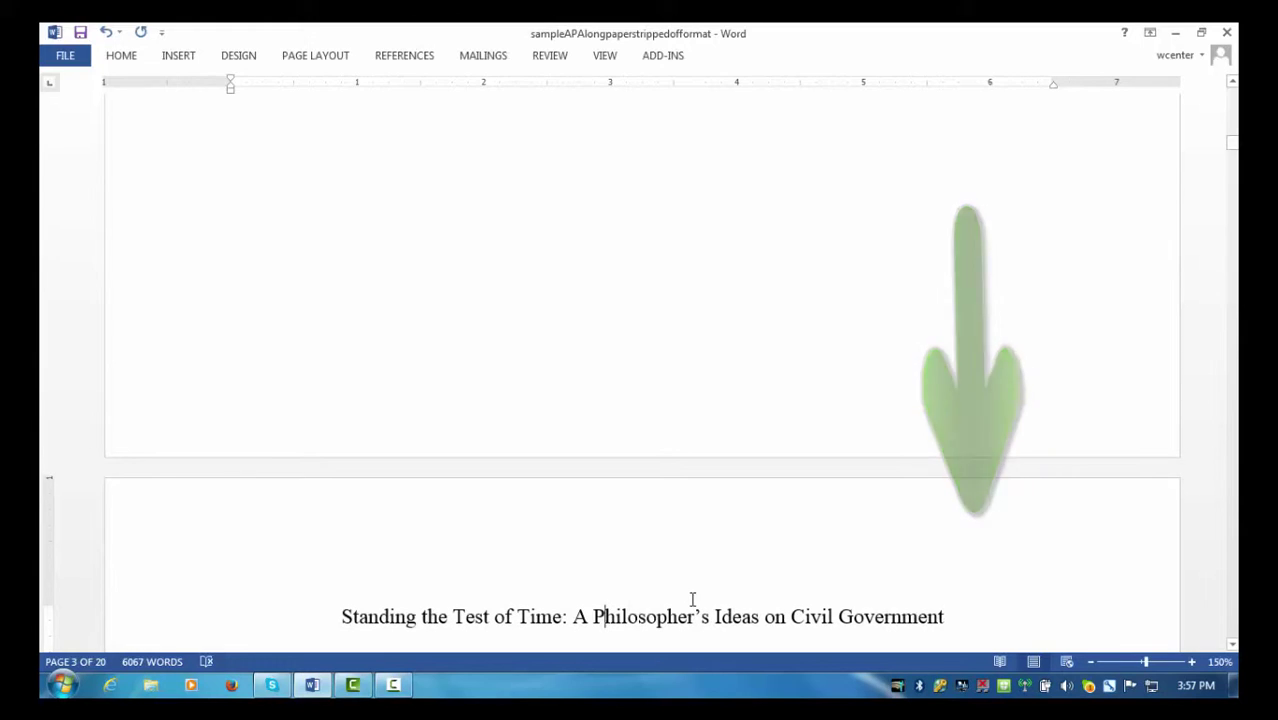
{"action": "scroll", "coordinate": [713, 605], "scroll_direction": "down", "scroll_amount": 1}
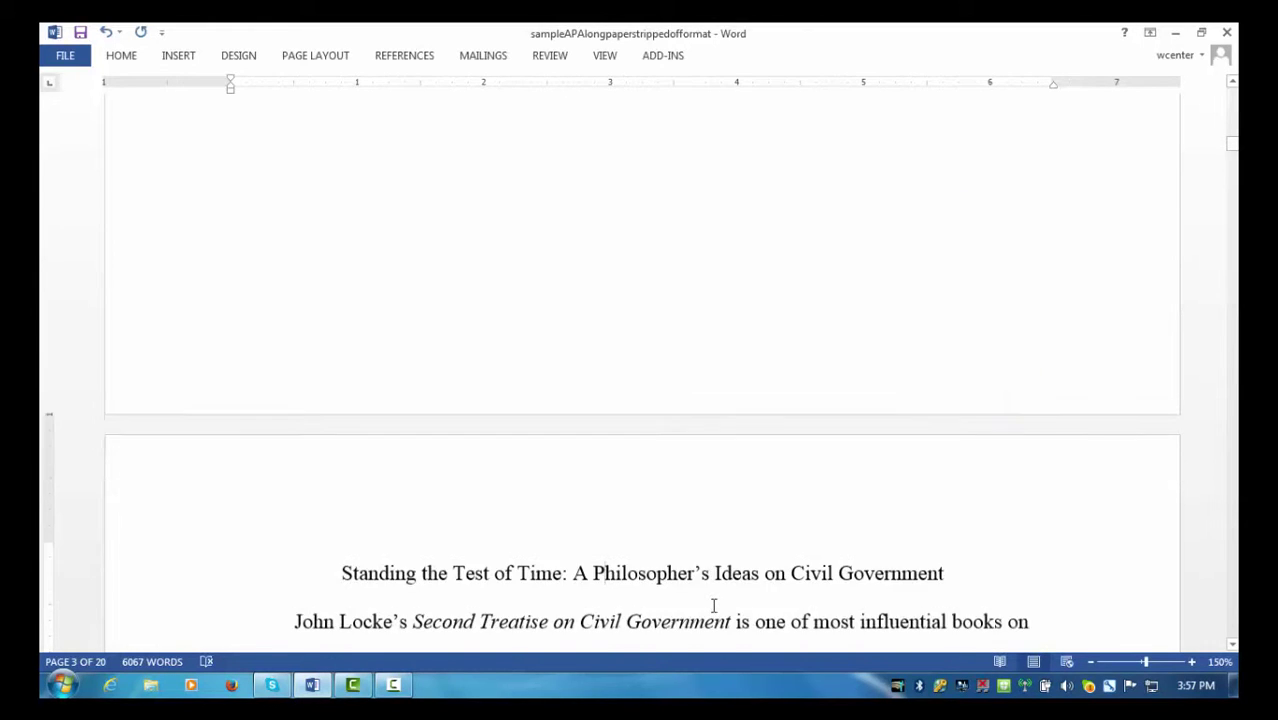
{"action": "left_click_drag", "start_coordinate": [342, 553], "coordinate": [919, 566]}
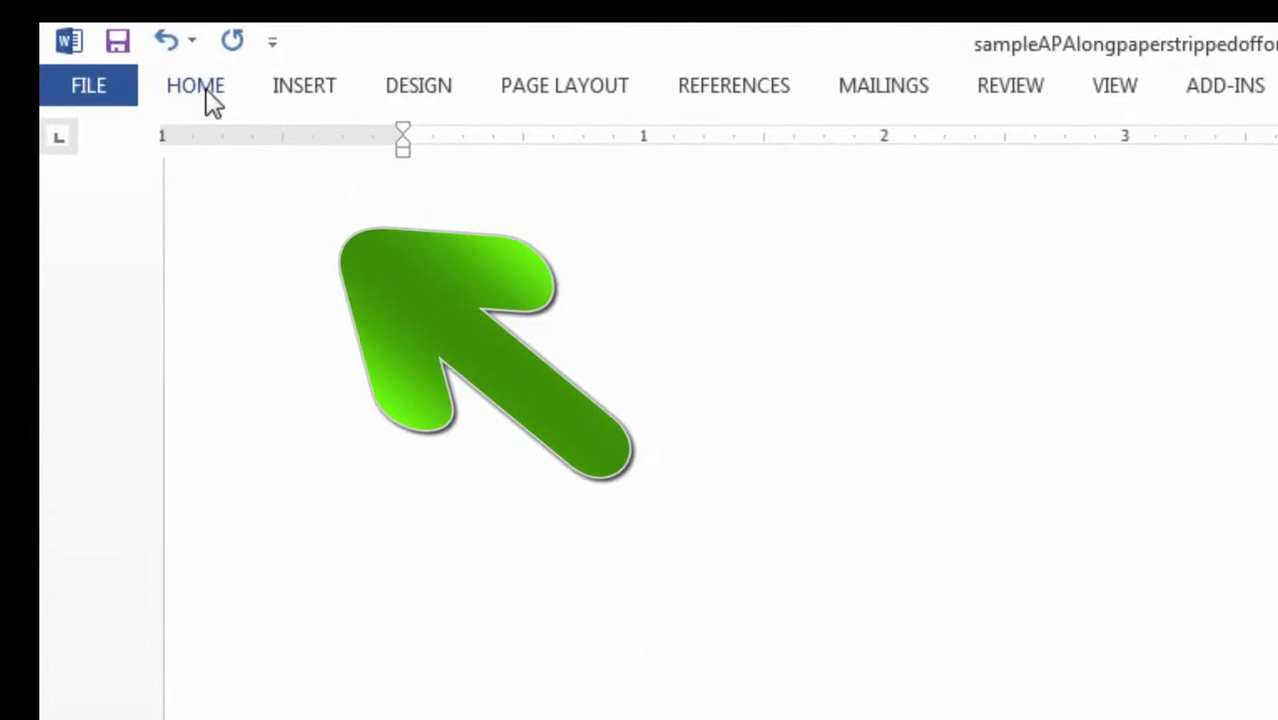
{"action": "left_click", "coordinate": [202, 88]}
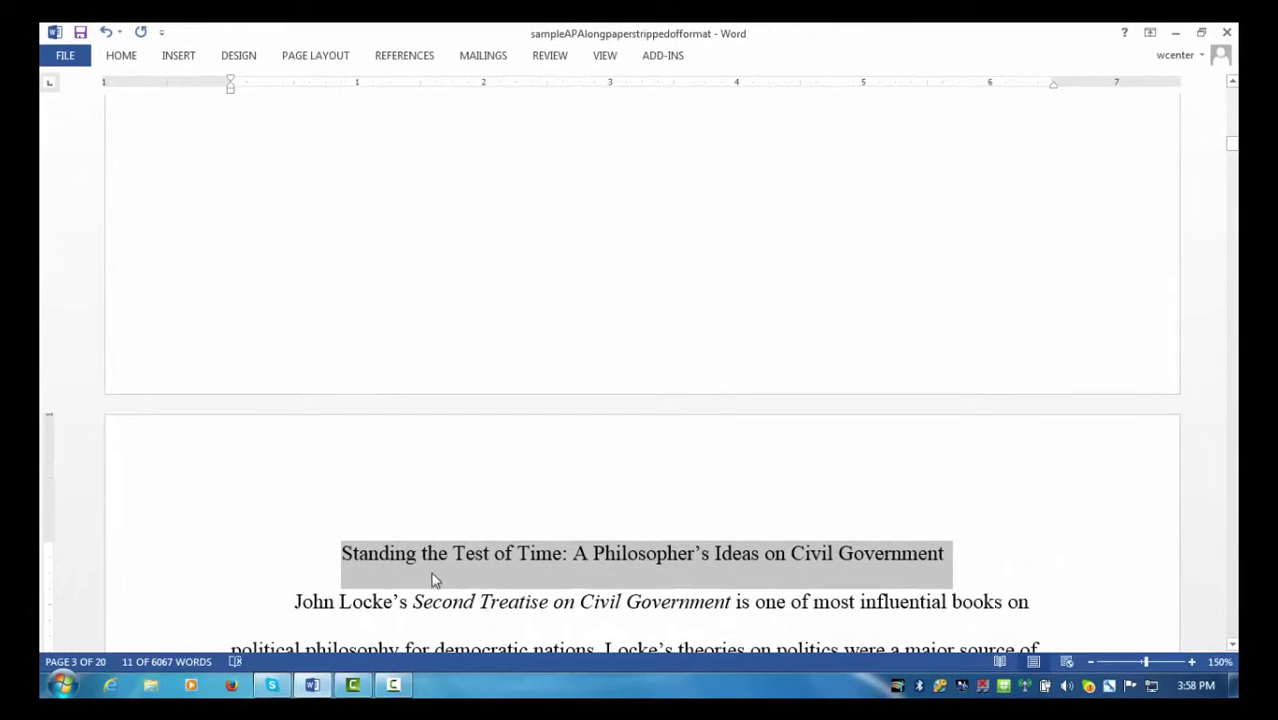
{"action": "left_click", "coordinate": [436, 556]}
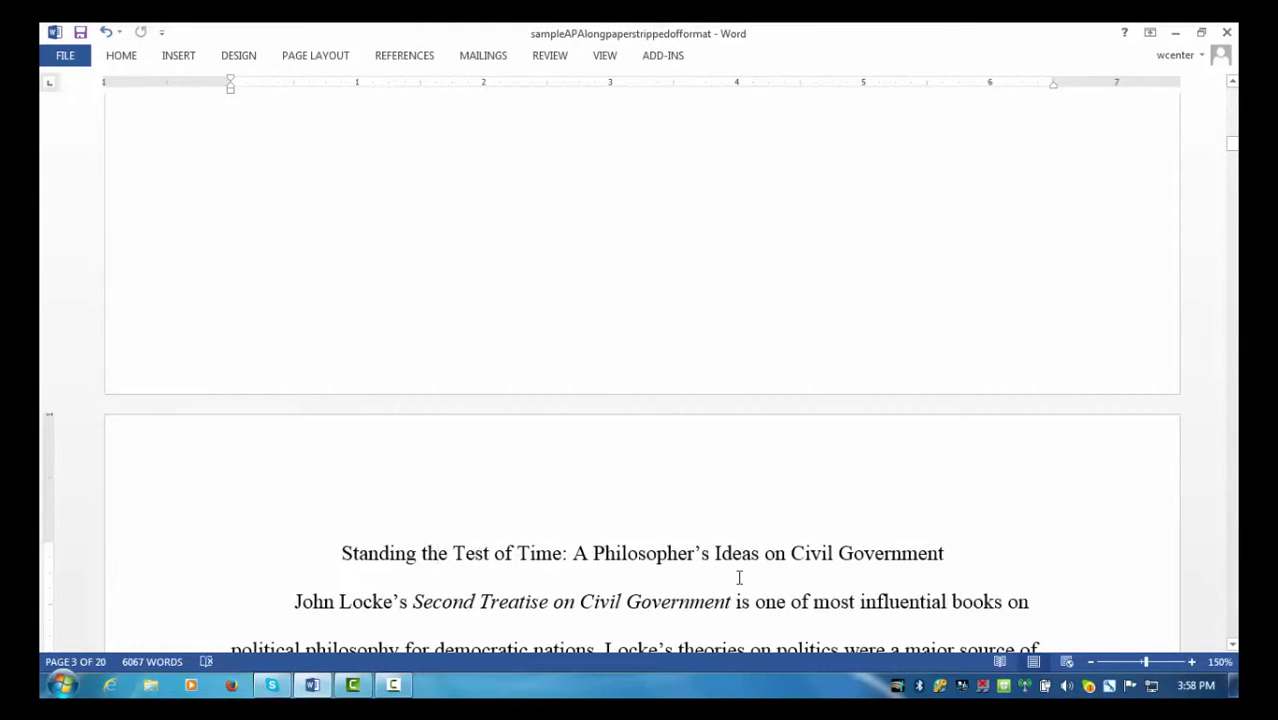
{"action": "key", "text": "ctrl+Return"}
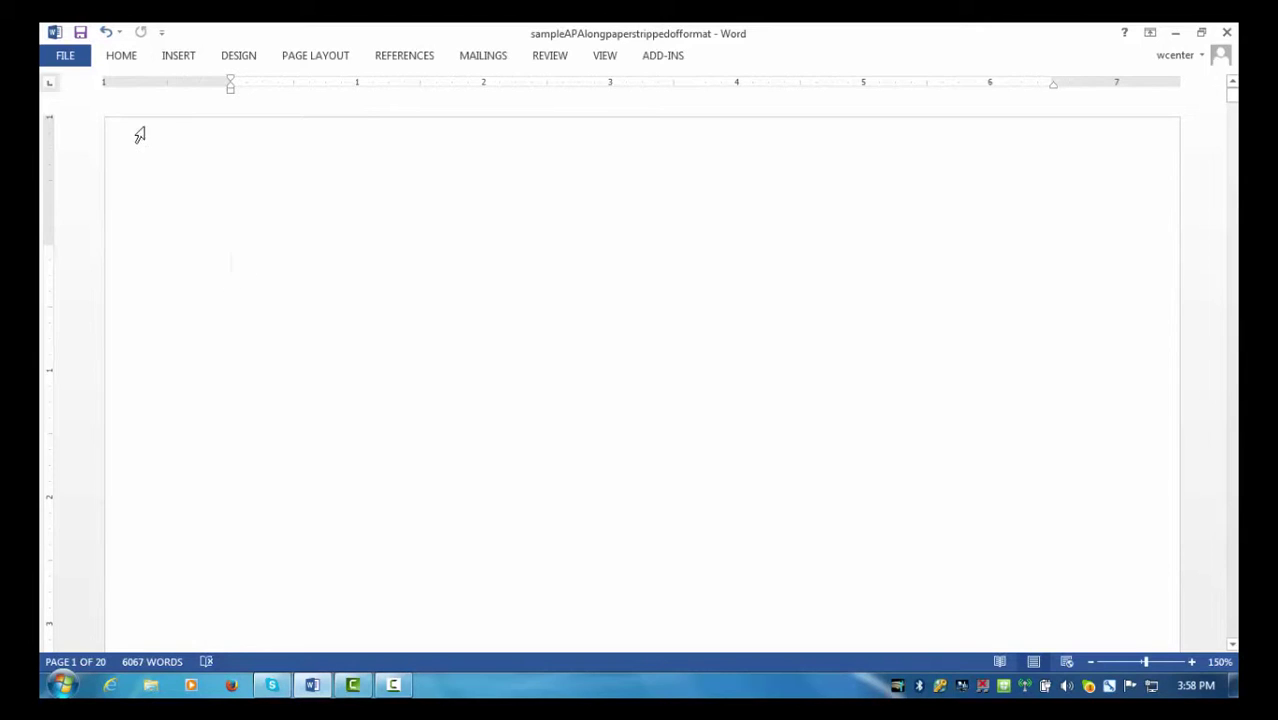
- Centre the empty first line of the title page and add two blank lines
{"action": "left_click", "coordinate": [122, 57]}
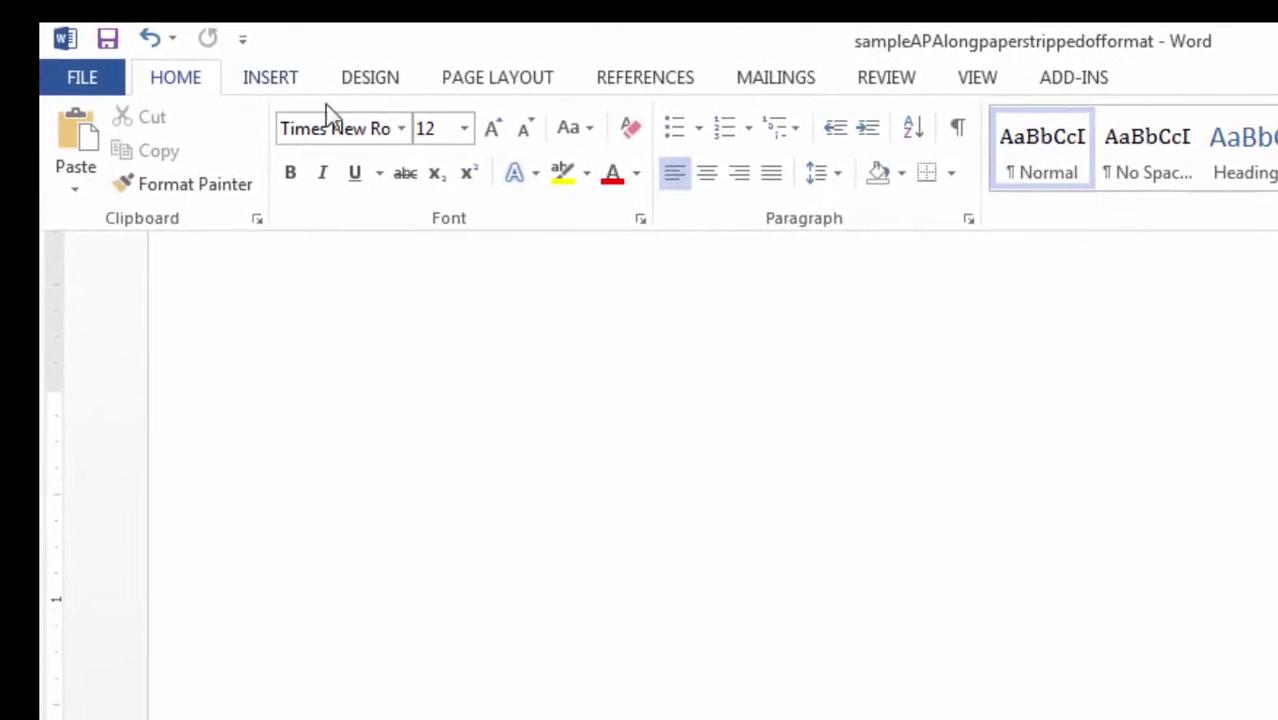
{"action": "left_click", "coordinate": [704, 188]}
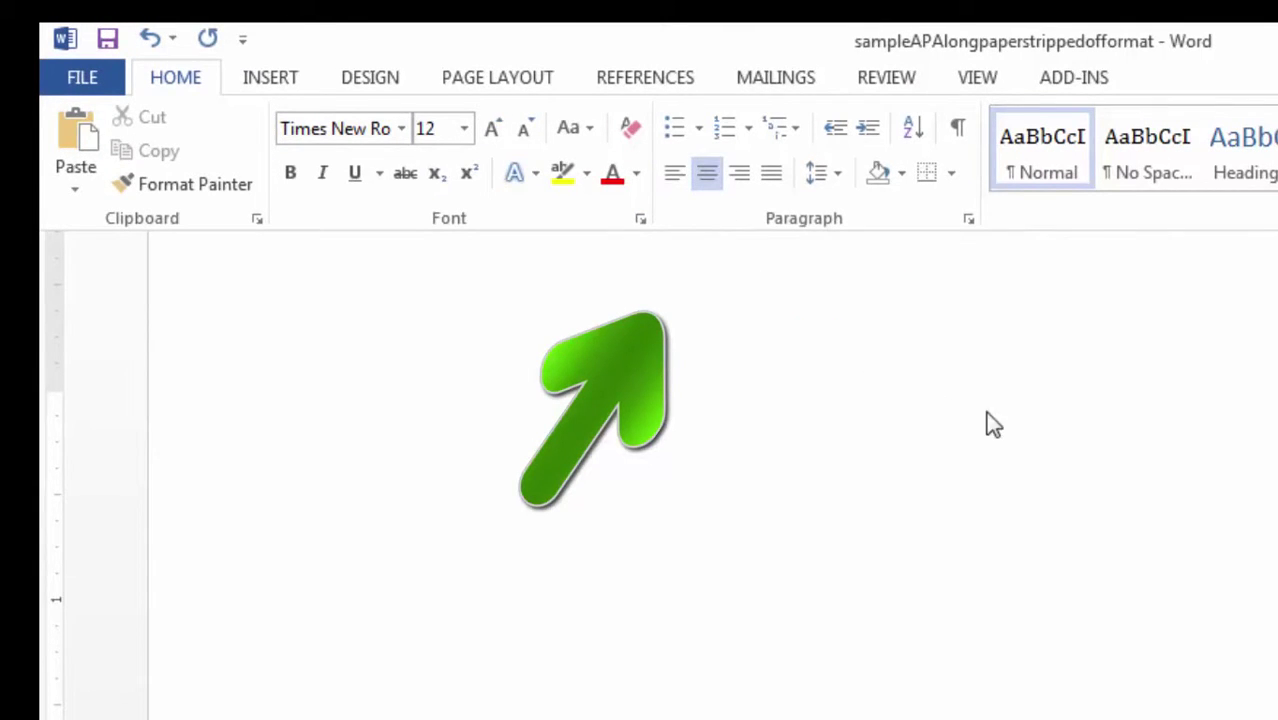
{"action": "left_click", "coordinate": [1050, 420]}
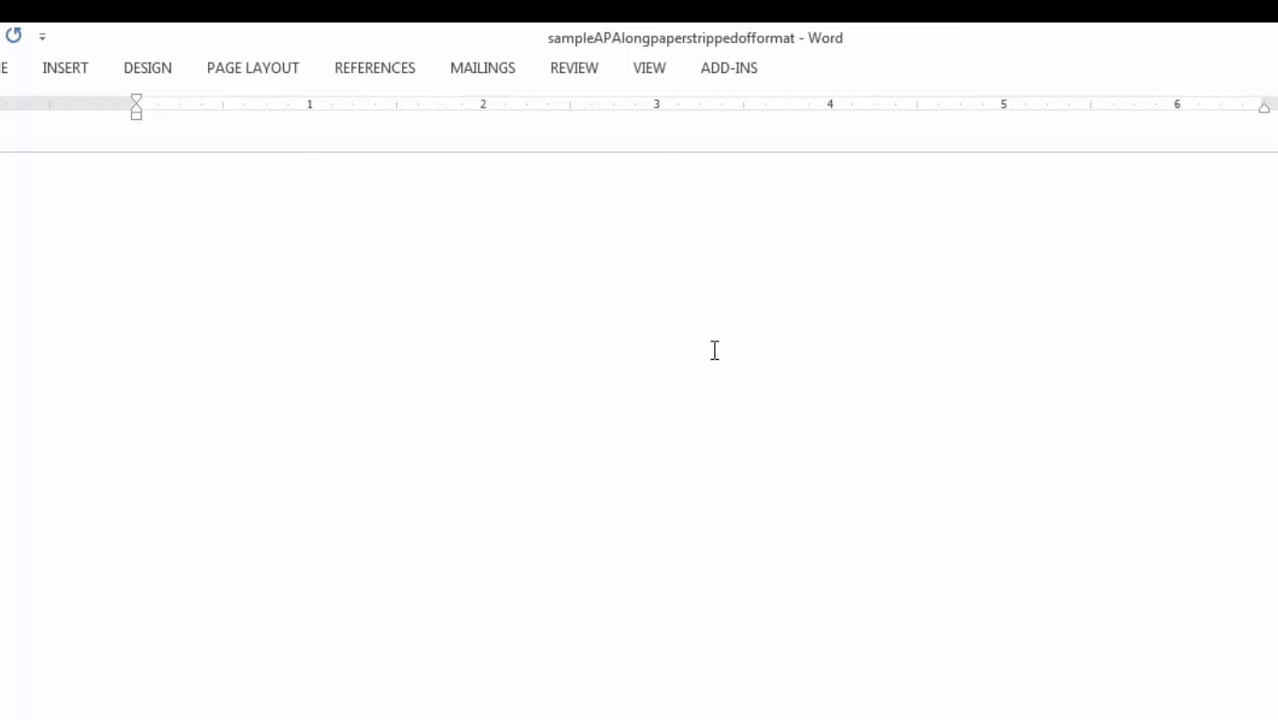
{"action": "key", "text": "Return"}
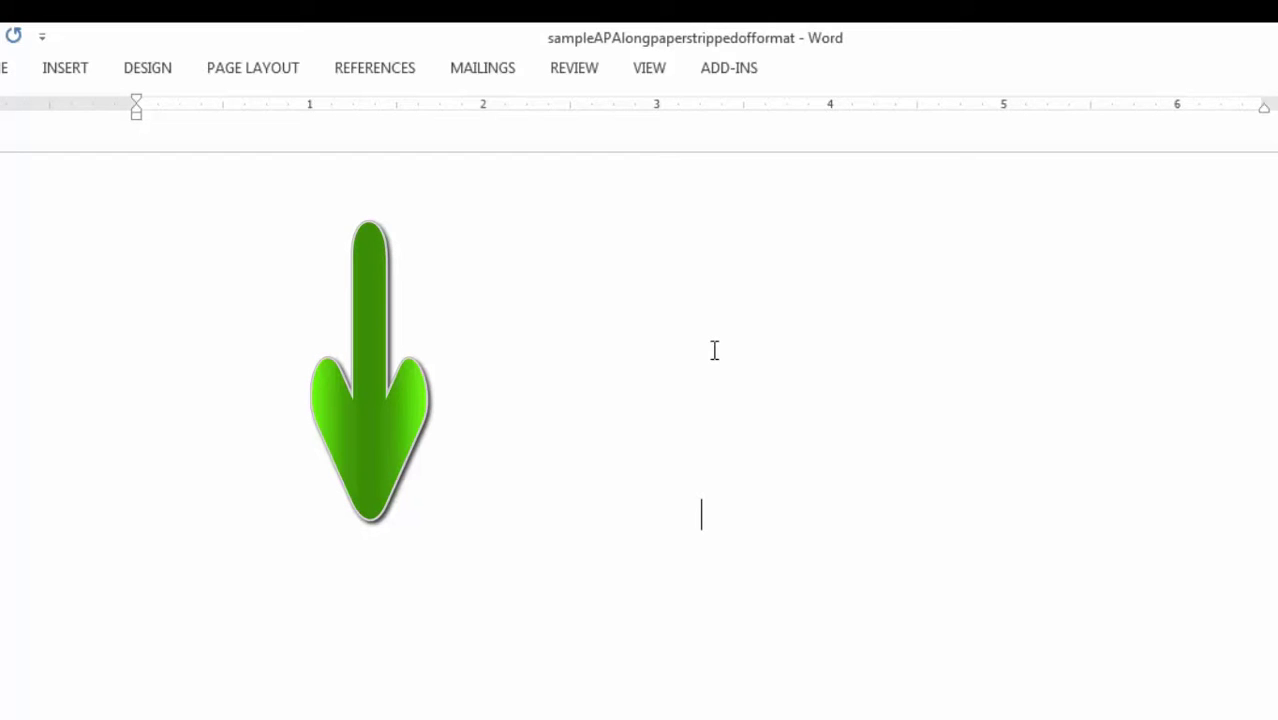
{"action": "key", "text": "Return"}
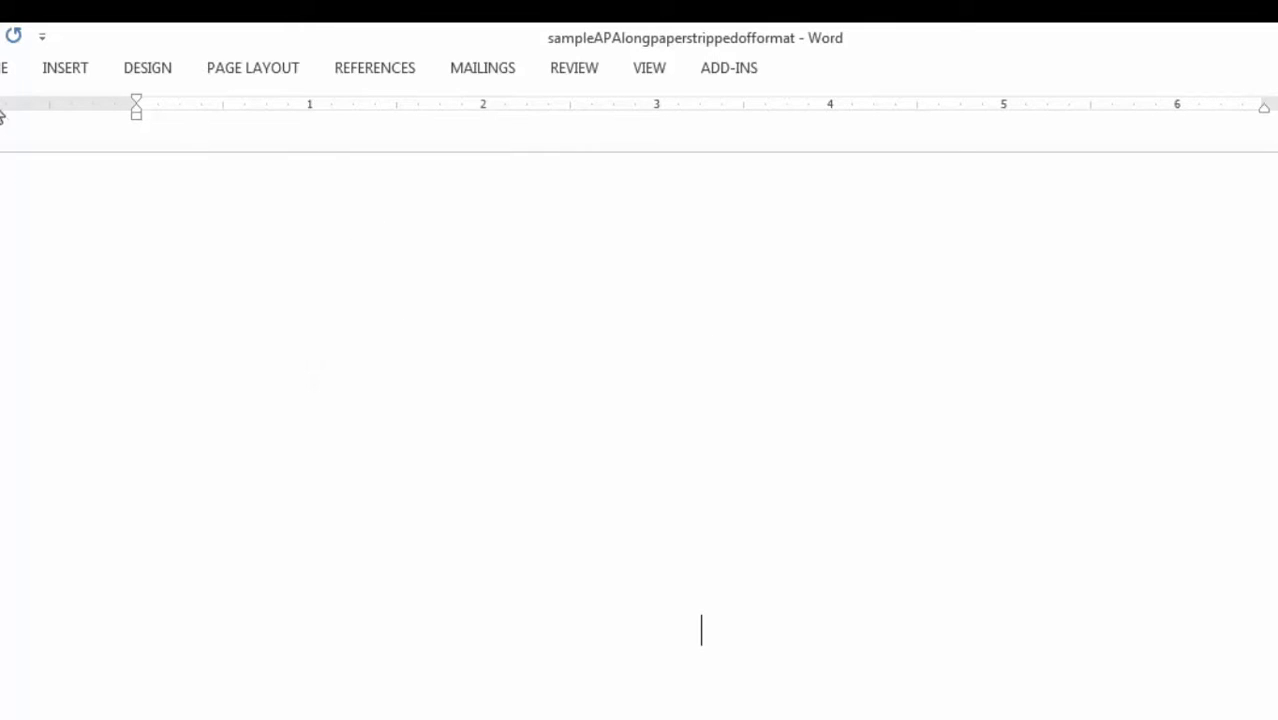
- Paste the copied essay title there and start a new centred line below
{"action": "left_click", "coordinate": [50, 70]}
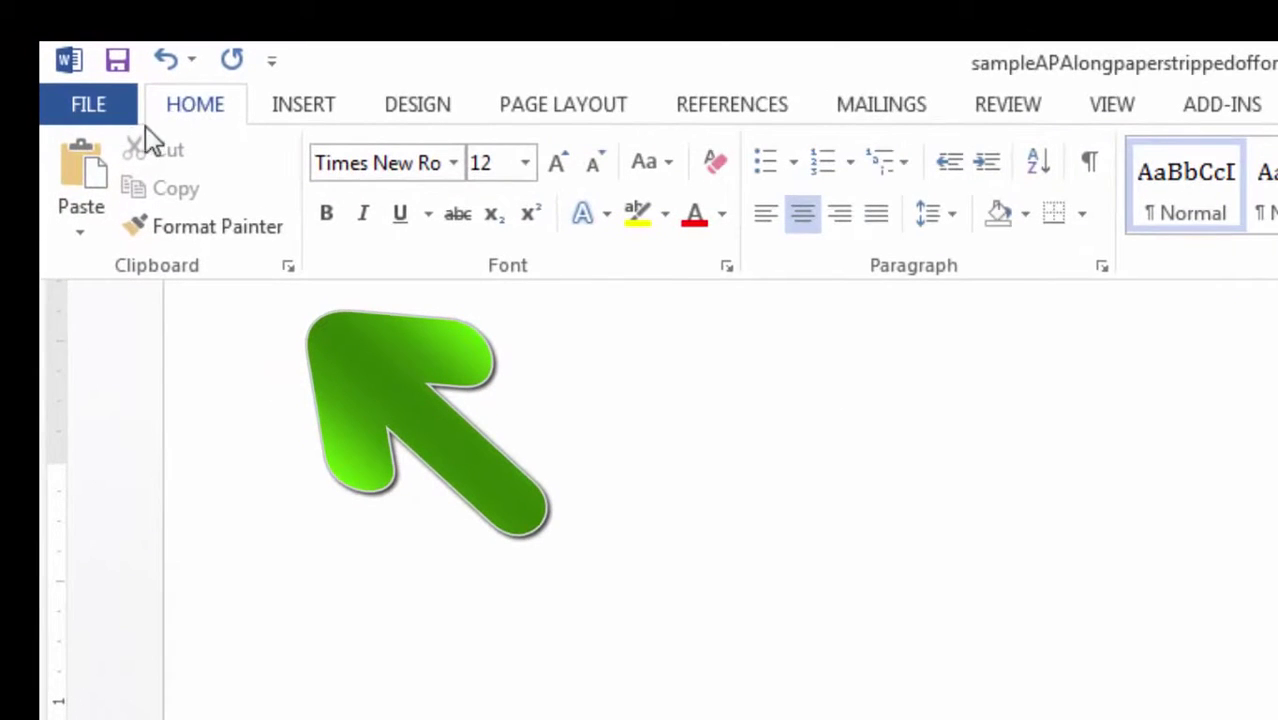
{"action": "left_click", "coordinate": [84, 198]}
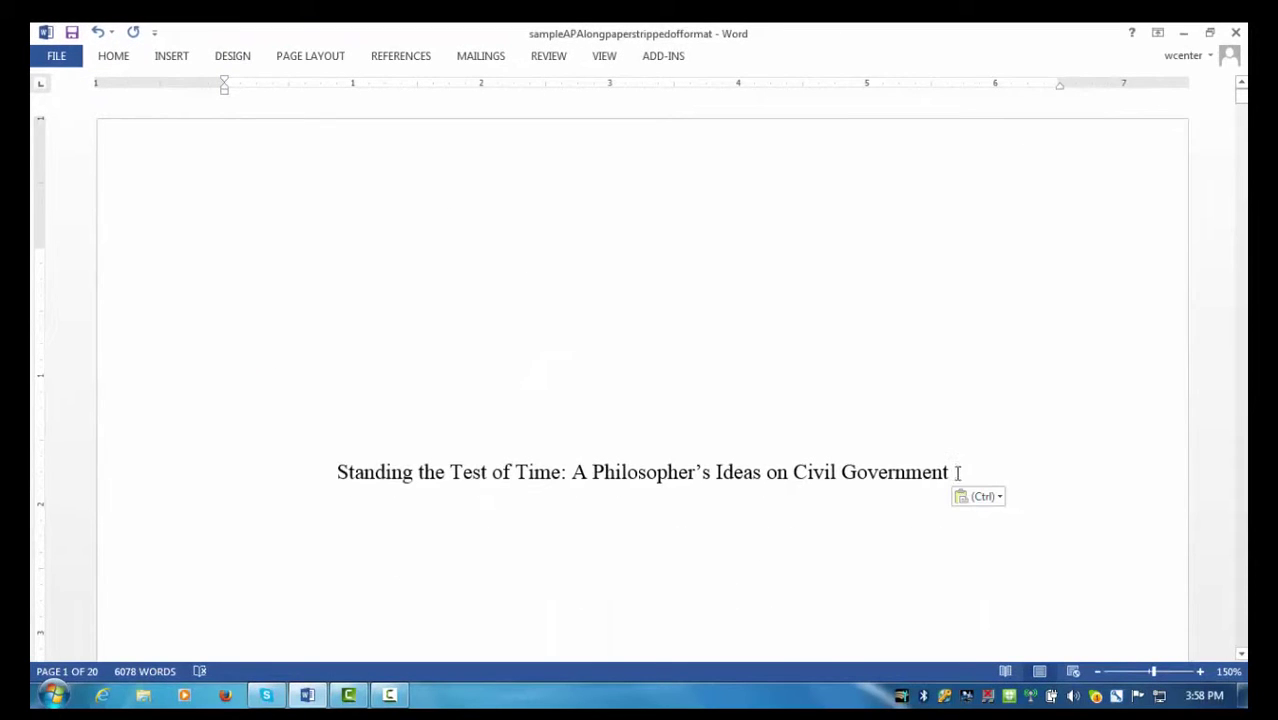
{"action": "key", "text": "Return"}
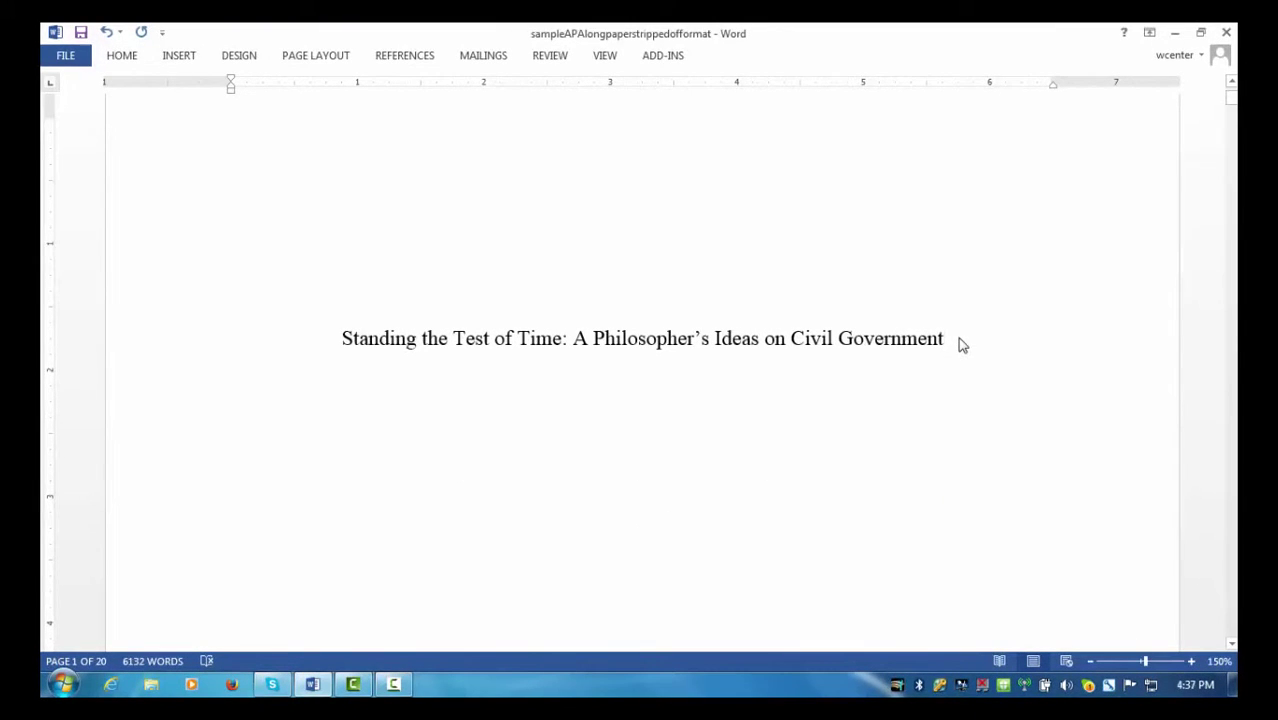
- Add the author's full name and 'University of South Dakota' as new centred lines below the title
{"action": "key", "text": "Return"}
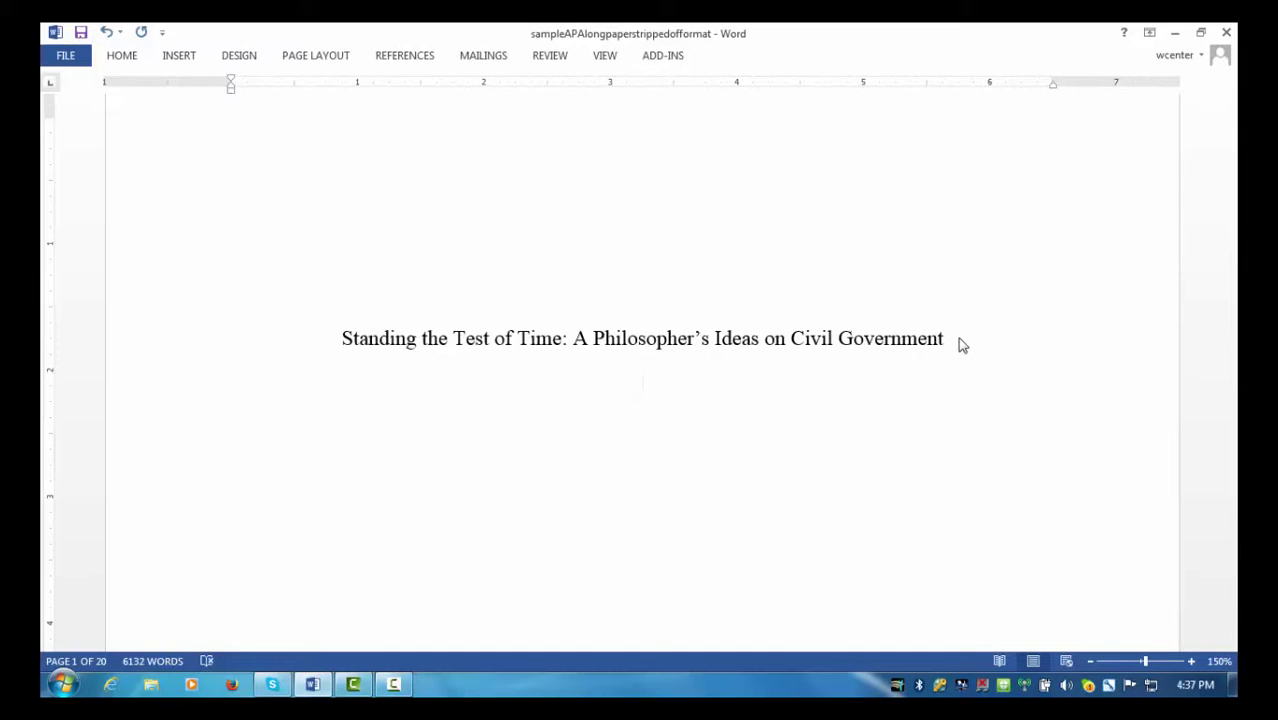
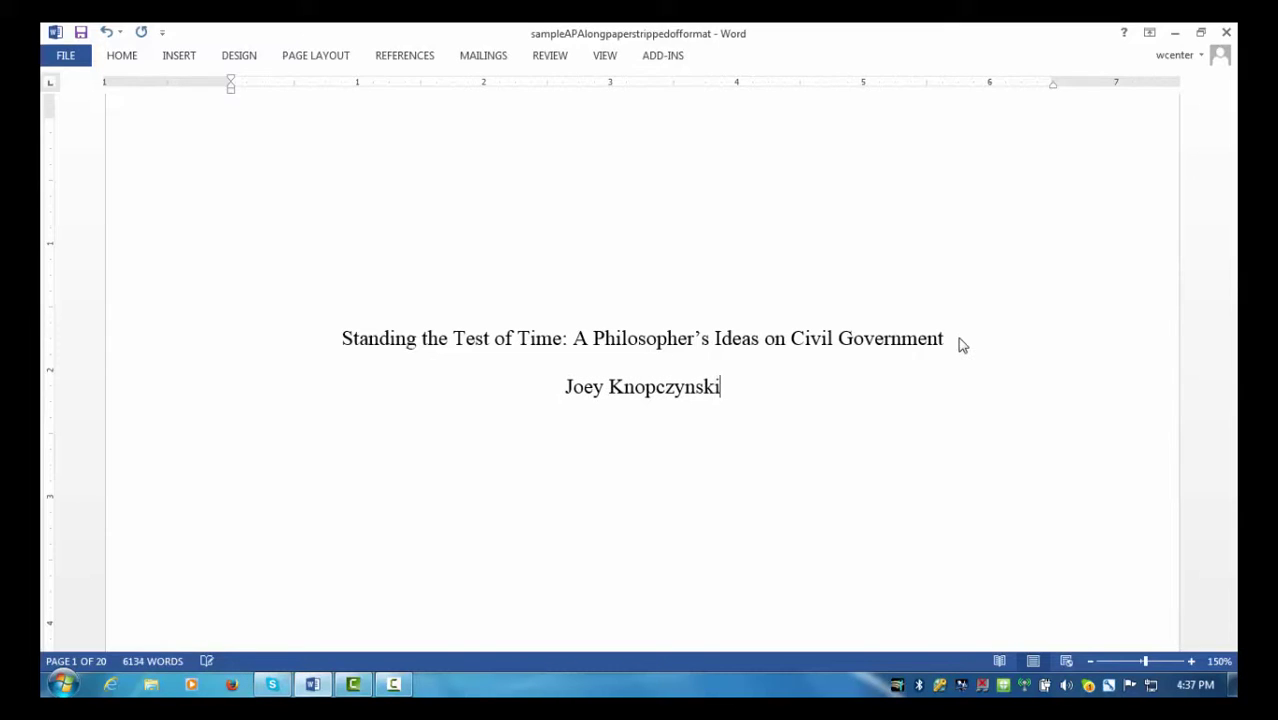
{"action": "key", "text": "Return"}
{"action": "type", "text": "University "}
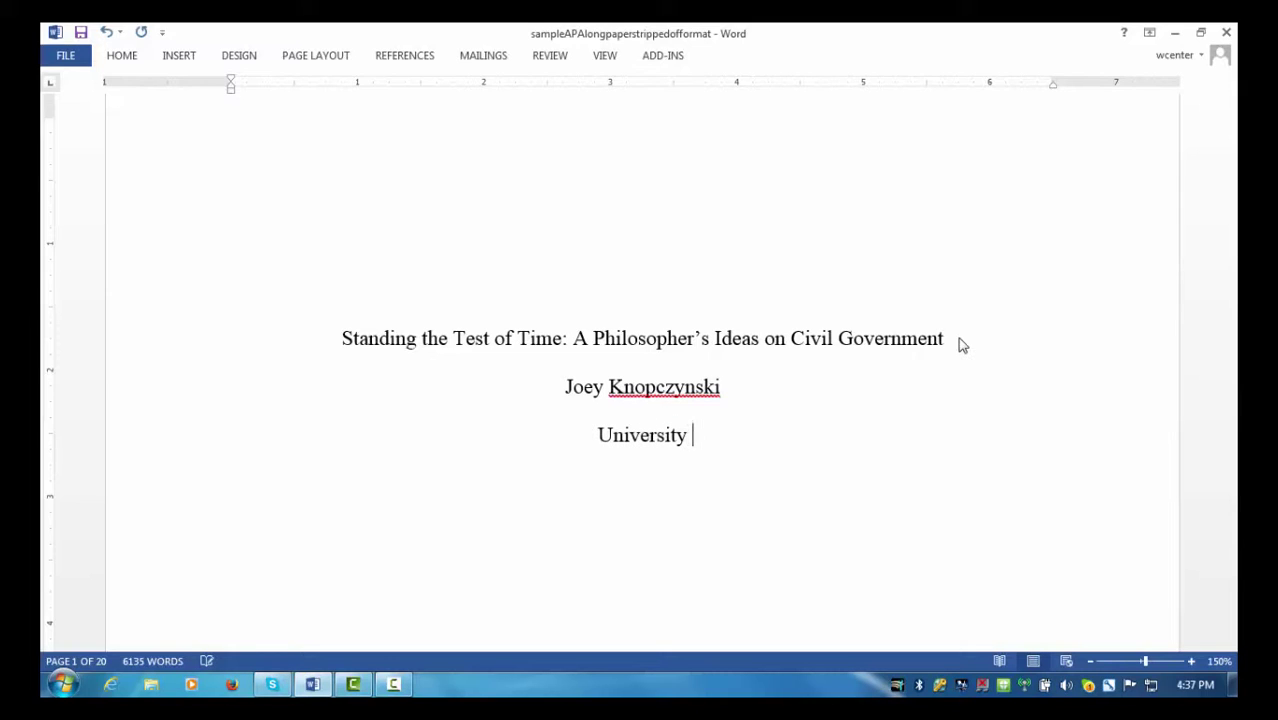
{"action": "type", "text": "of South Dako"}
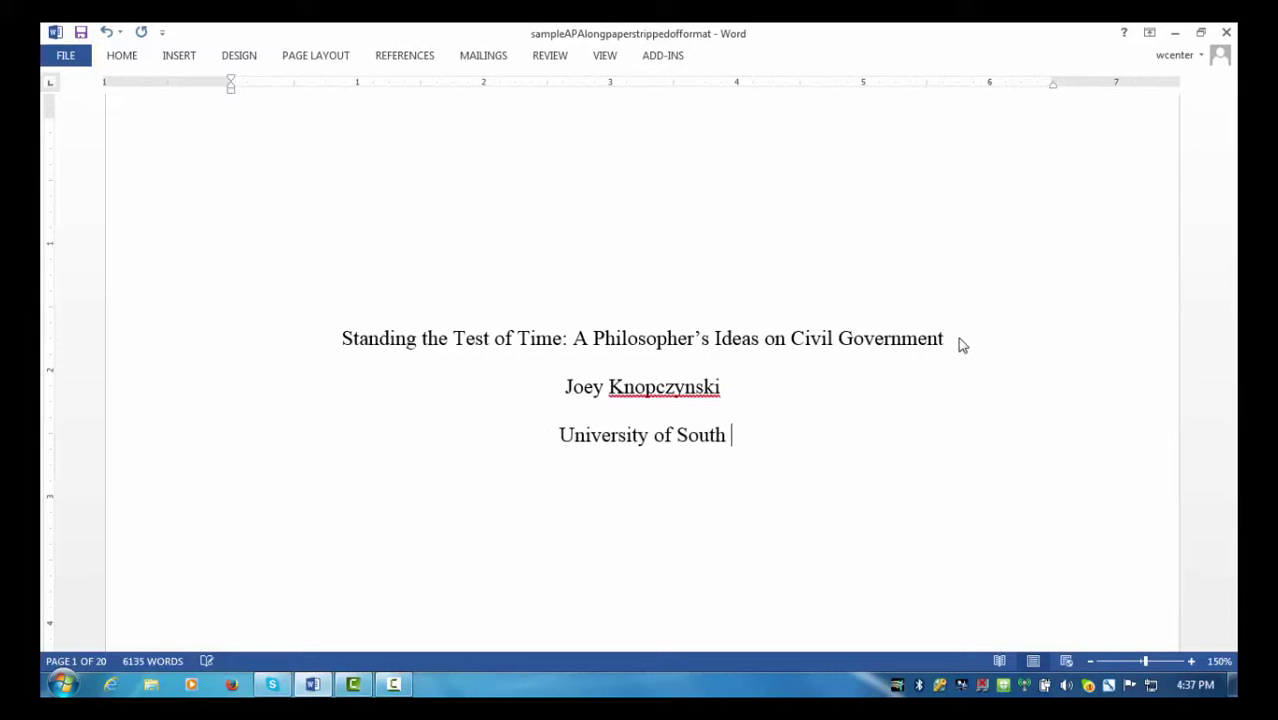
{"action": "type", "text": "ta"}
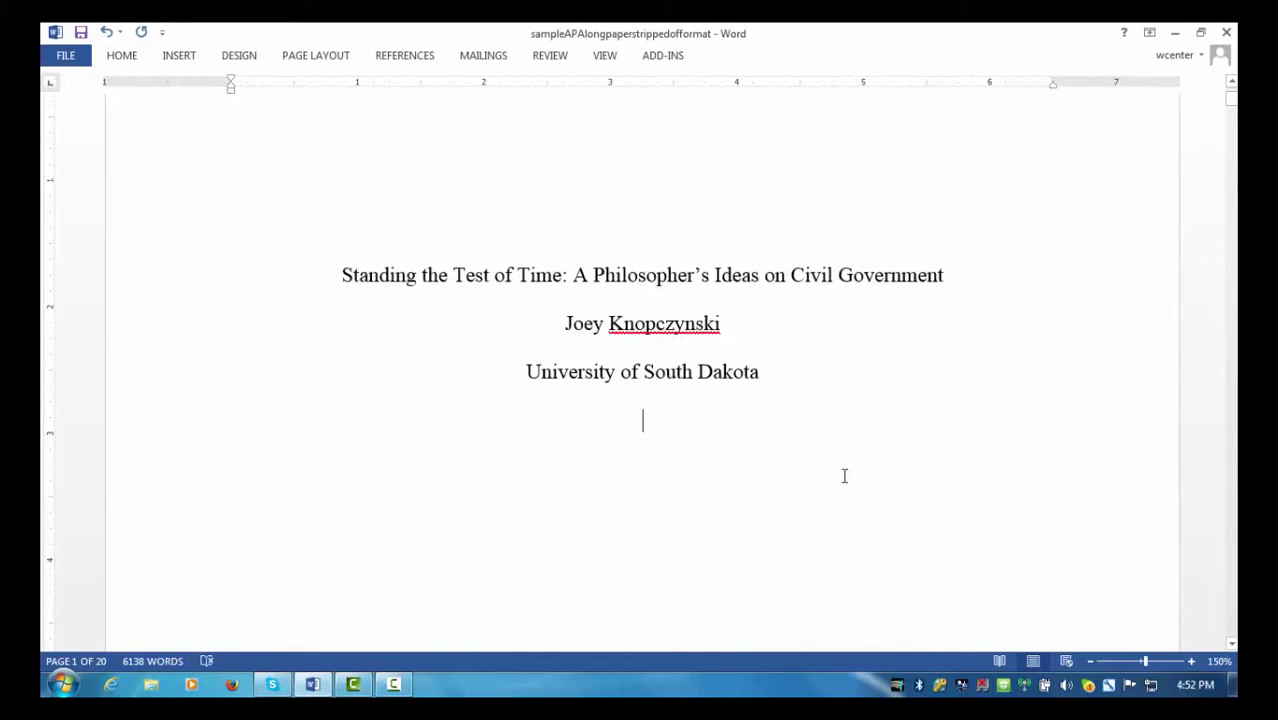
- Scroll down to the Author Note and place the cursor before its first line
{"action": "scroll", "coordinate": [844, 476], "scroll_direction": "down", "scroll_amount": 9}
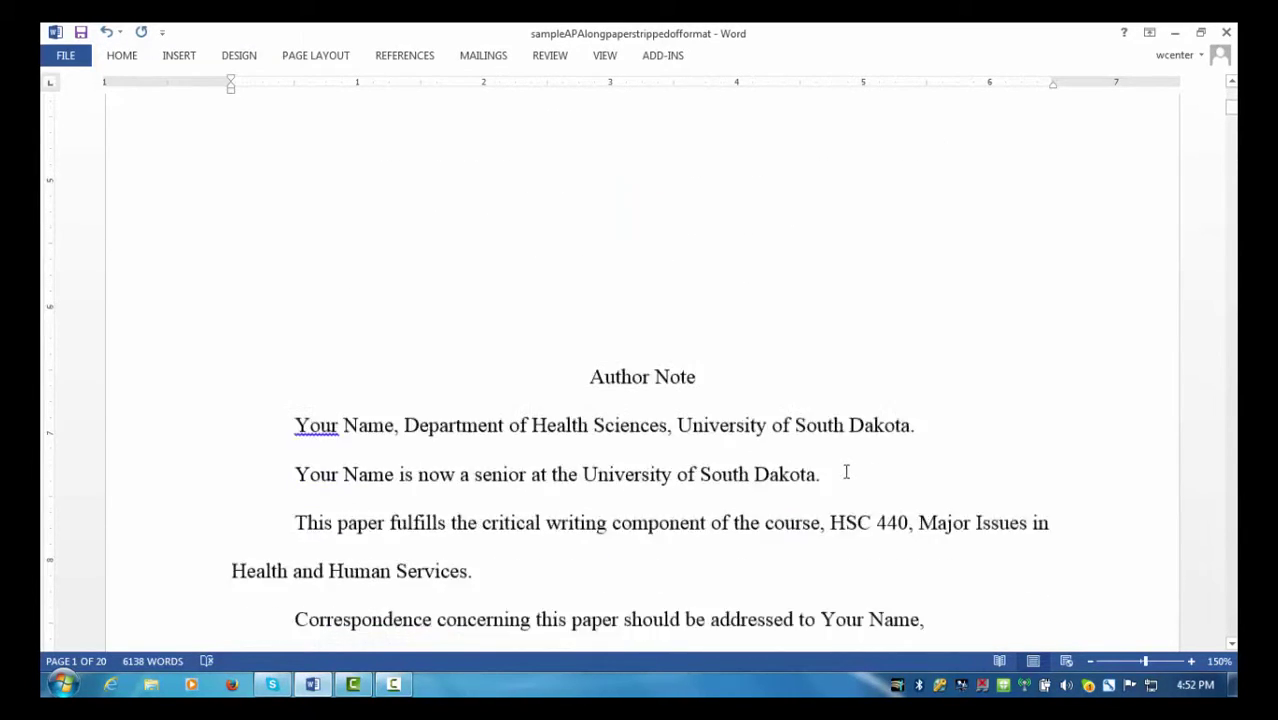
{"action": "scroll", "coordinate": [845, 472], "scroll_direction": "down", "scroll_amount": 3}
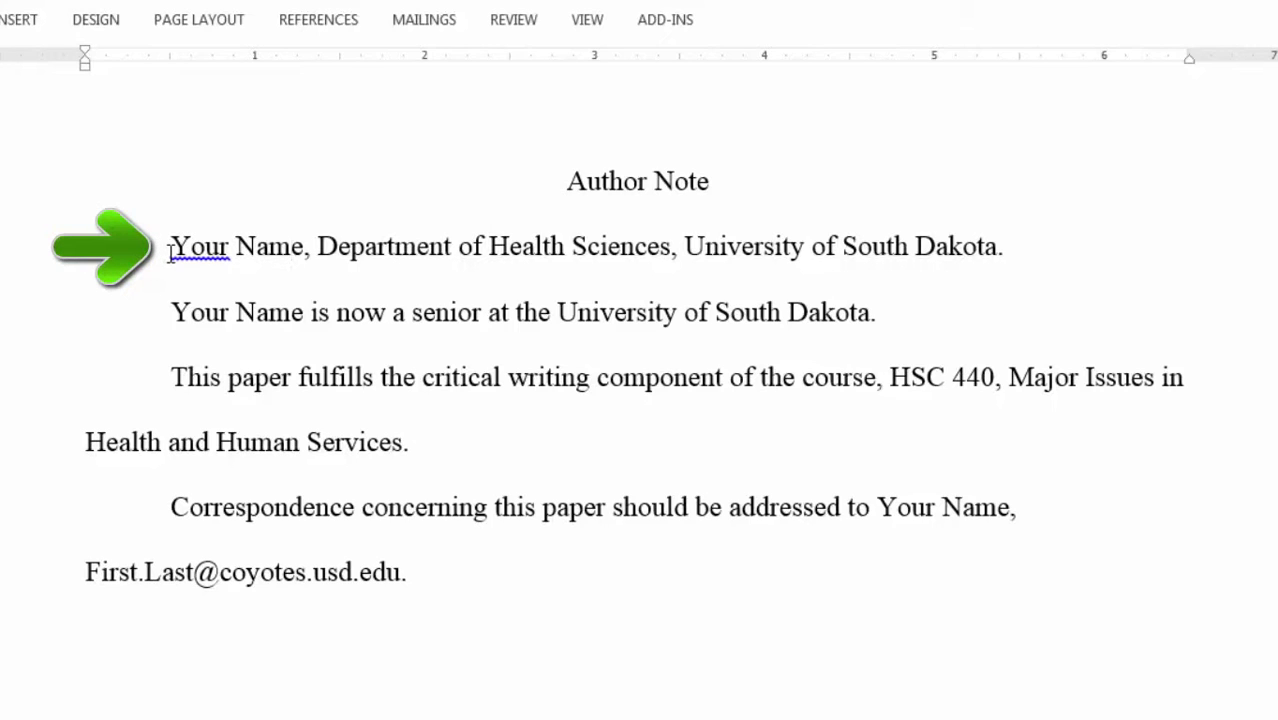
{"action": "left_click", "coordinate": [170, 250]}
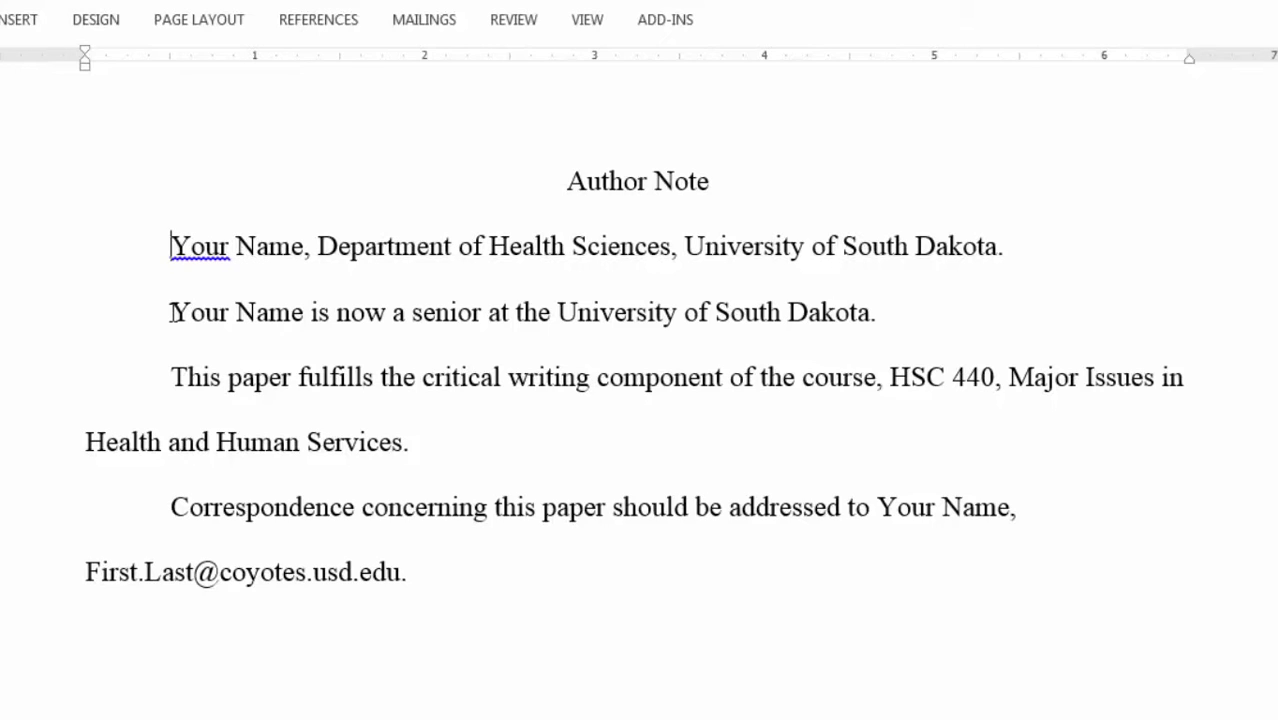
- Place the cursor at the start of the second Author Note line
{"action": "left_click", "coordinate": [172, 313]}
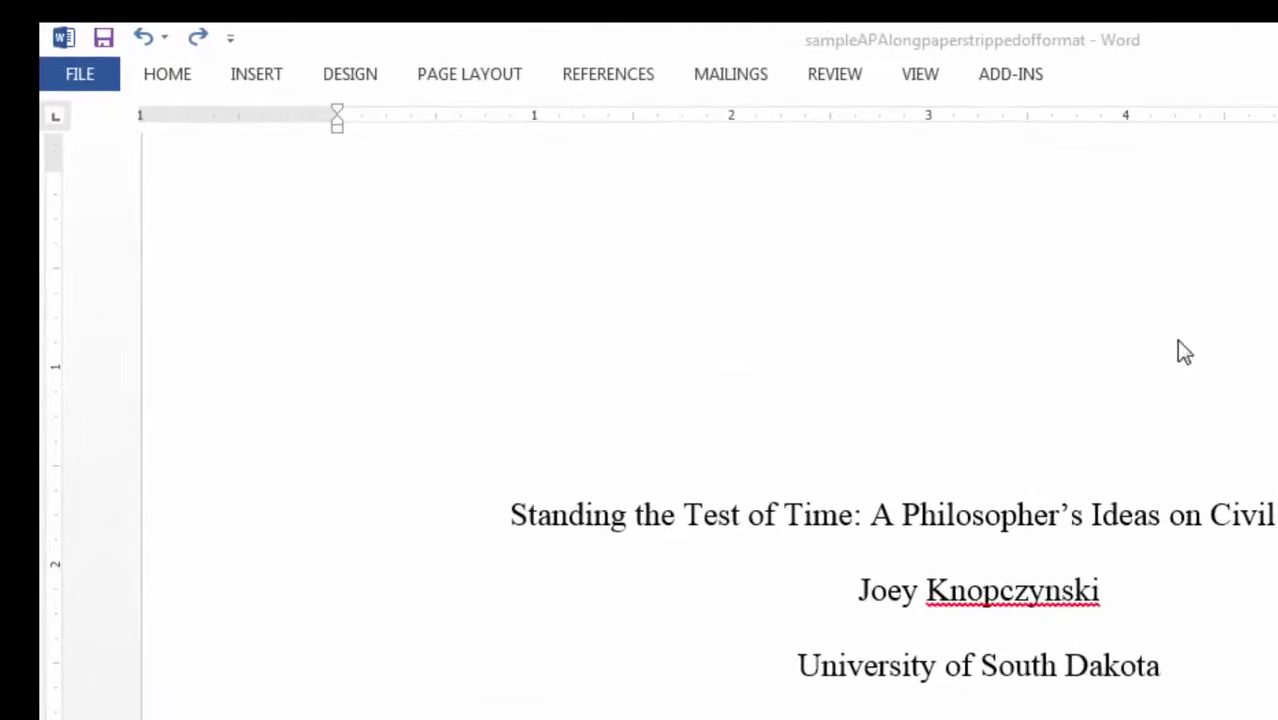
- Edit the page header and enable Different First Page for the title page header
{"action": "left_click", "coordinate": [284, 86]}
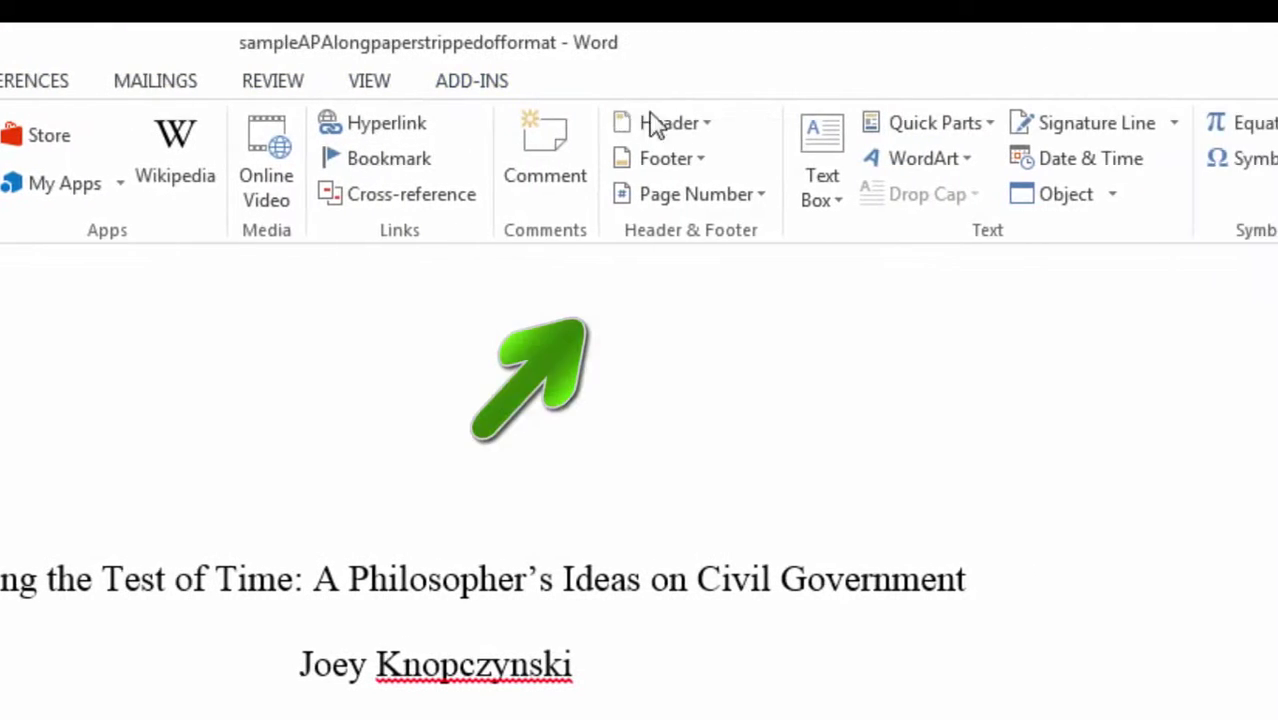
{"action": "left_click", "coordinate": [688, 125]}
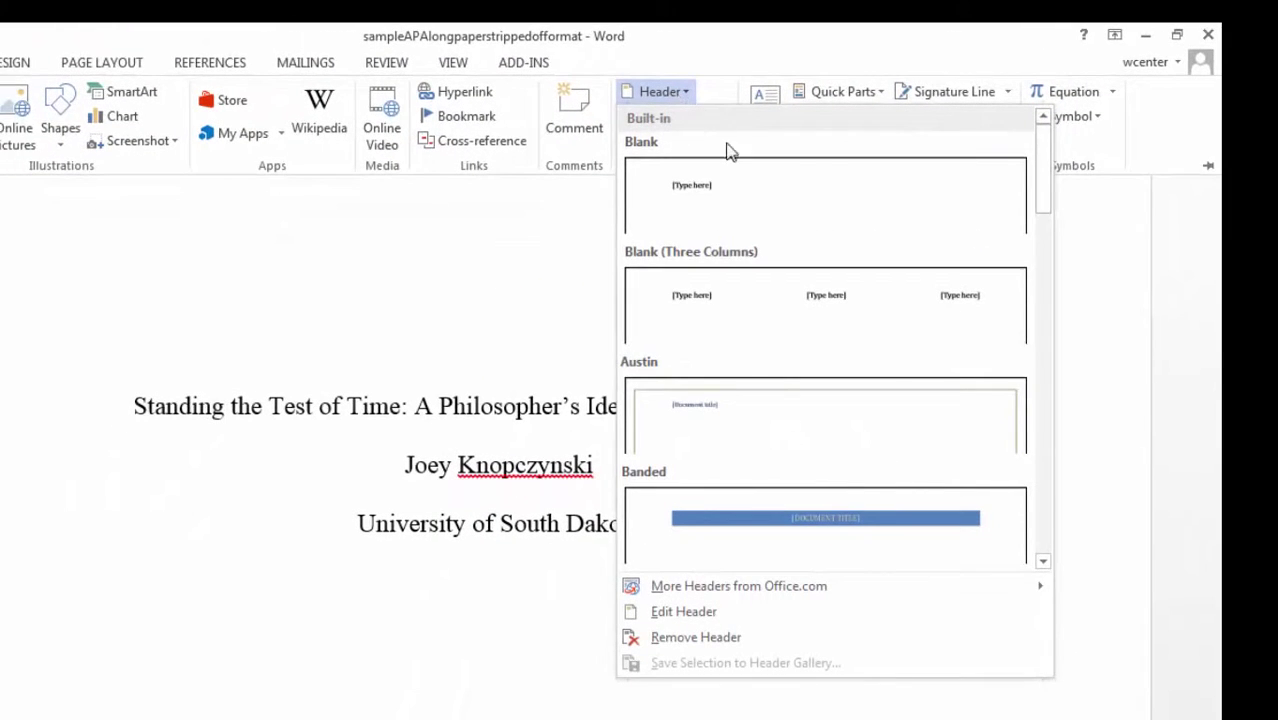
{"action": "left_click", "coordinate": [713, 619]}
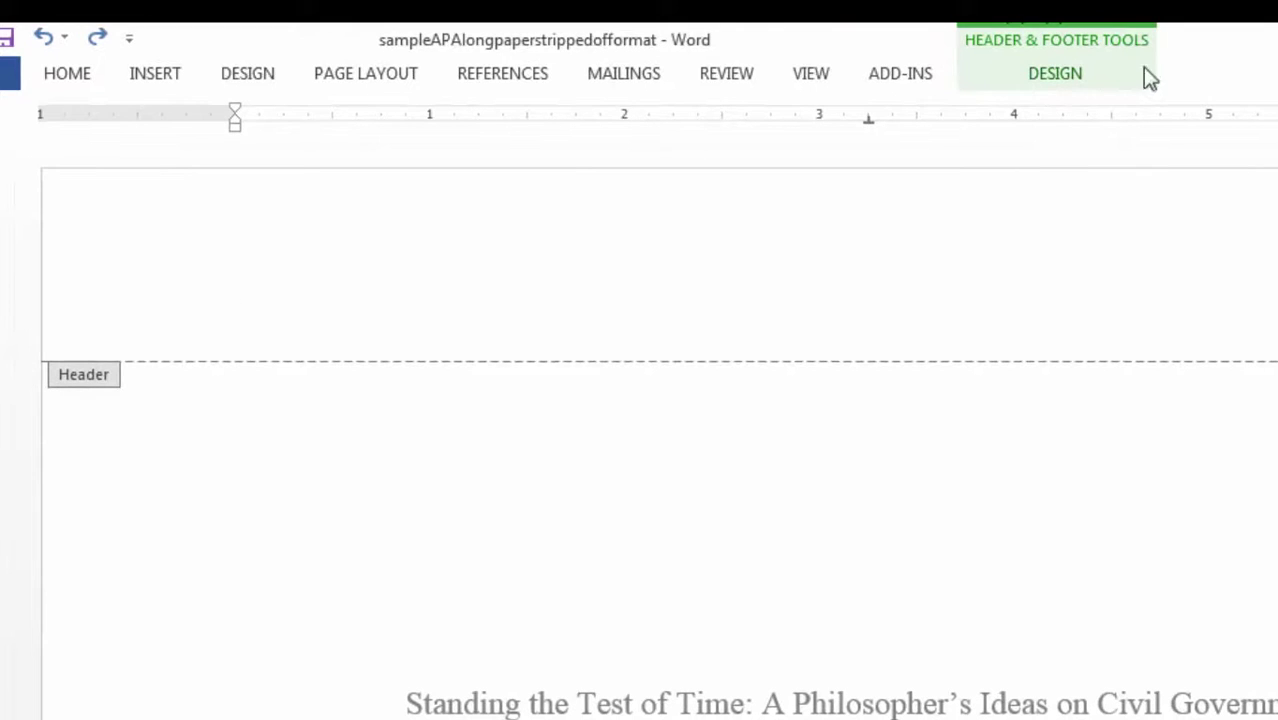
{"action": "left_click", "coordinate": [1054, 72]}
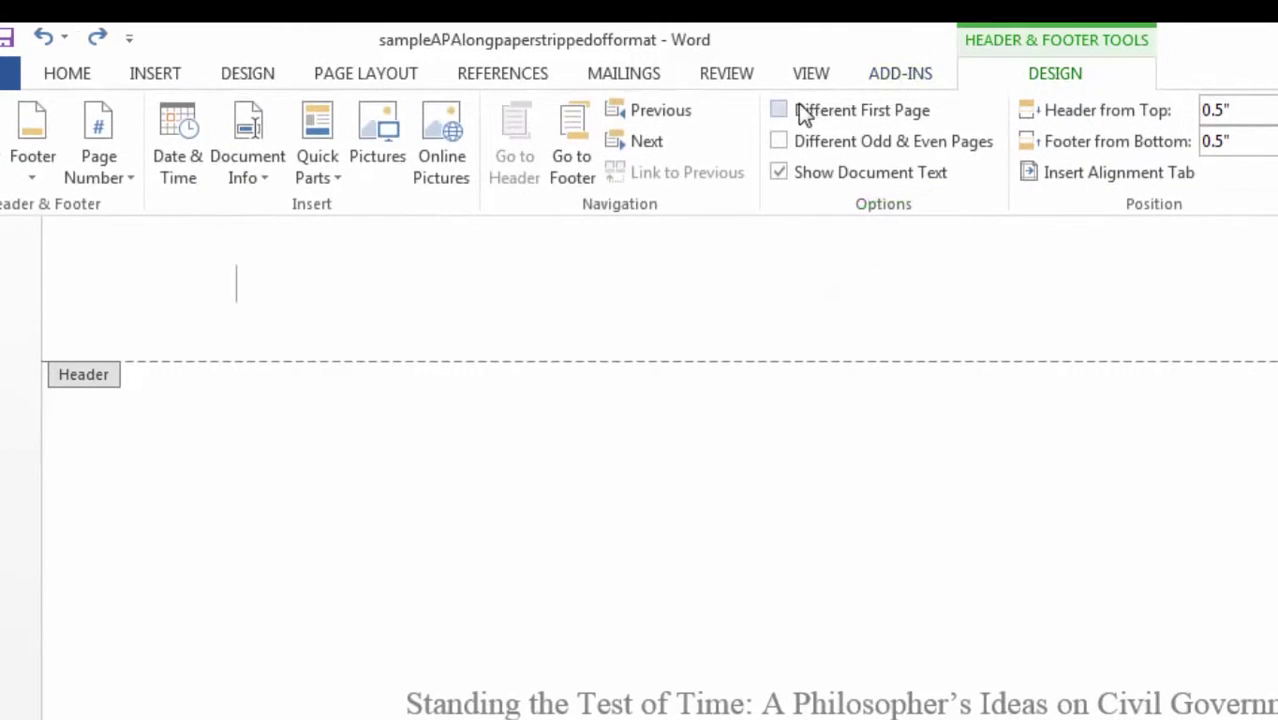
{"action": "left_click", "coordinate": [779, 110]}
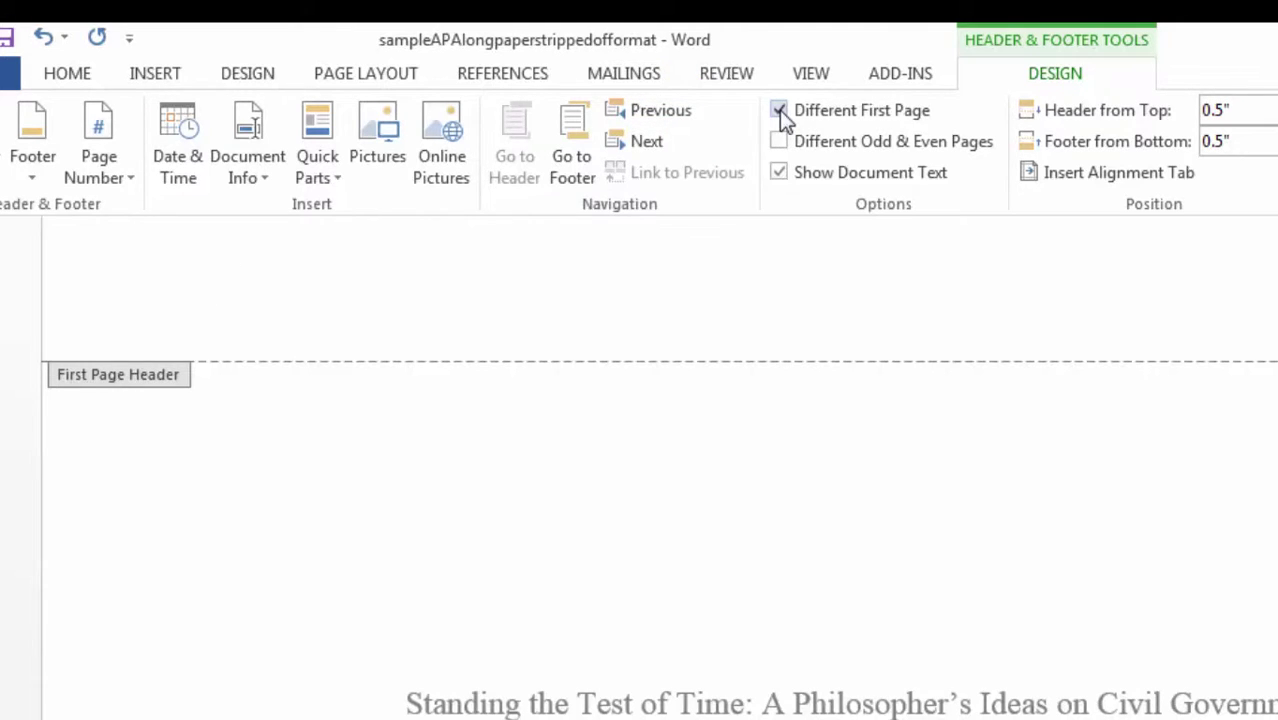
- Type 'Running head: A PHILOSOPHER'S IDEAS' into the First Page Header
{"action": "left_click", "coordinate": [247, 287]}
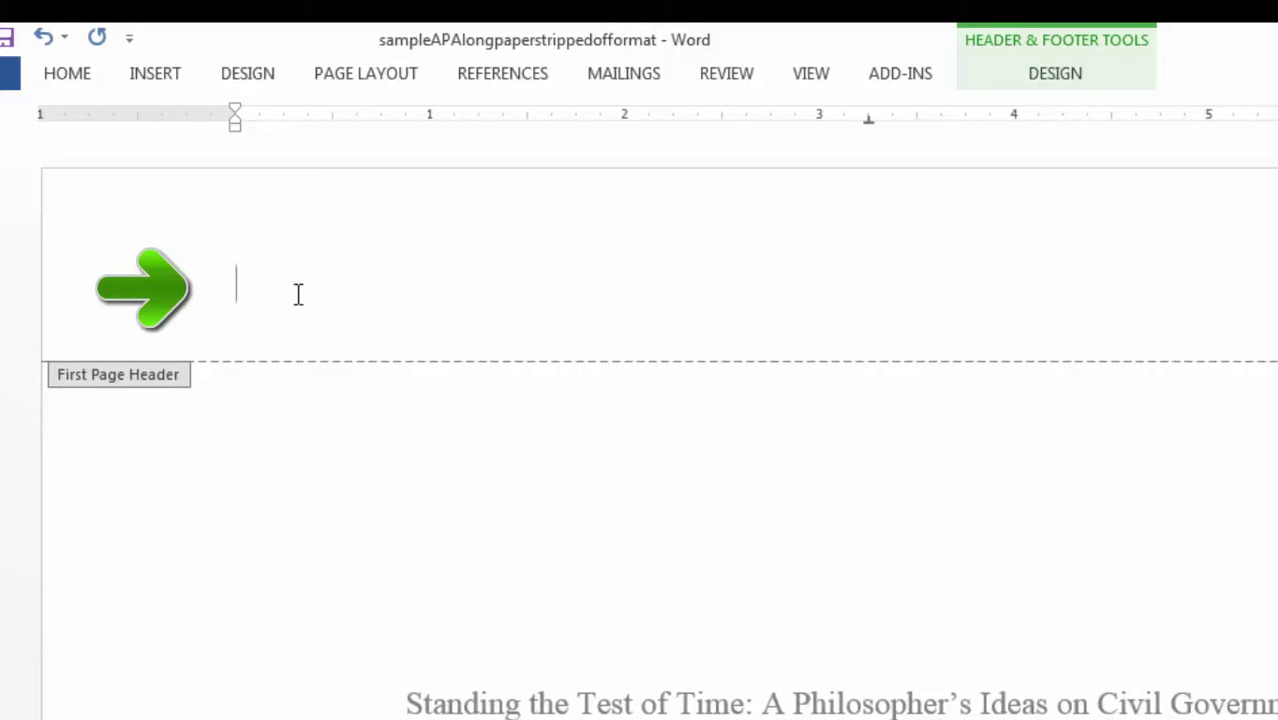
{"action": "type", "text": "Running head:"}
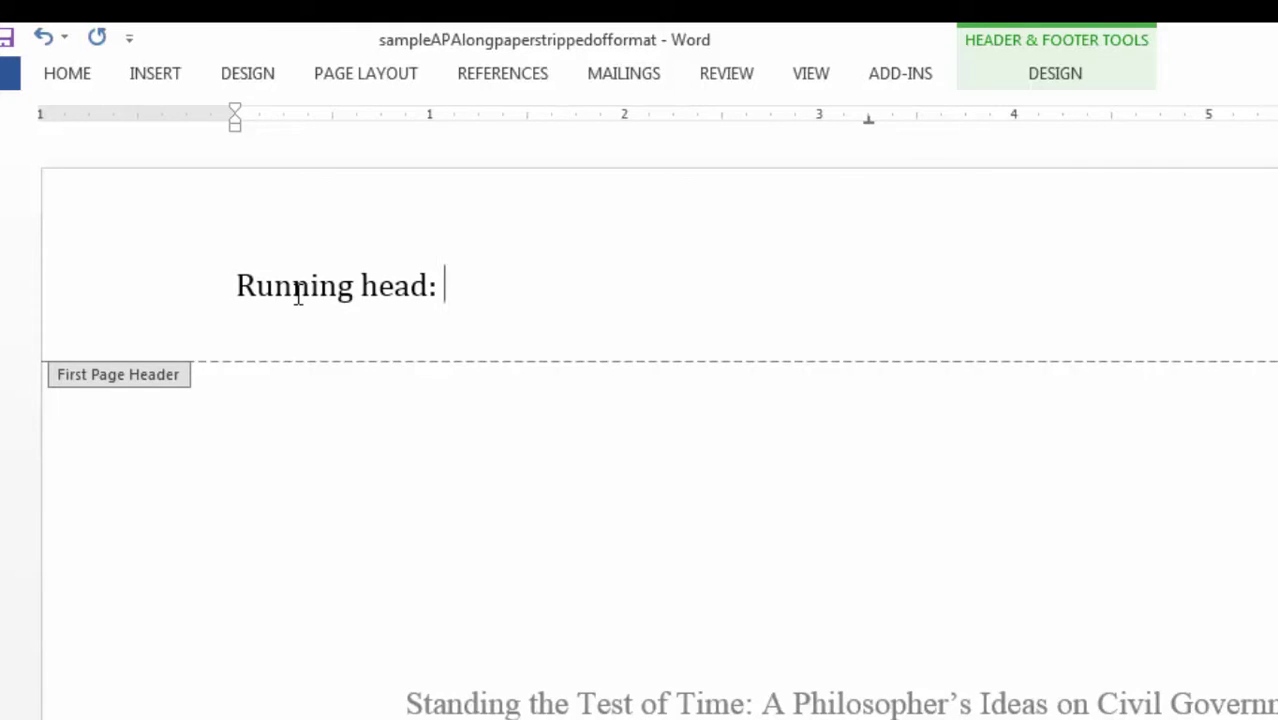
{"action": "type", "text": "A PHILOSOPHER'S IDEAS"}
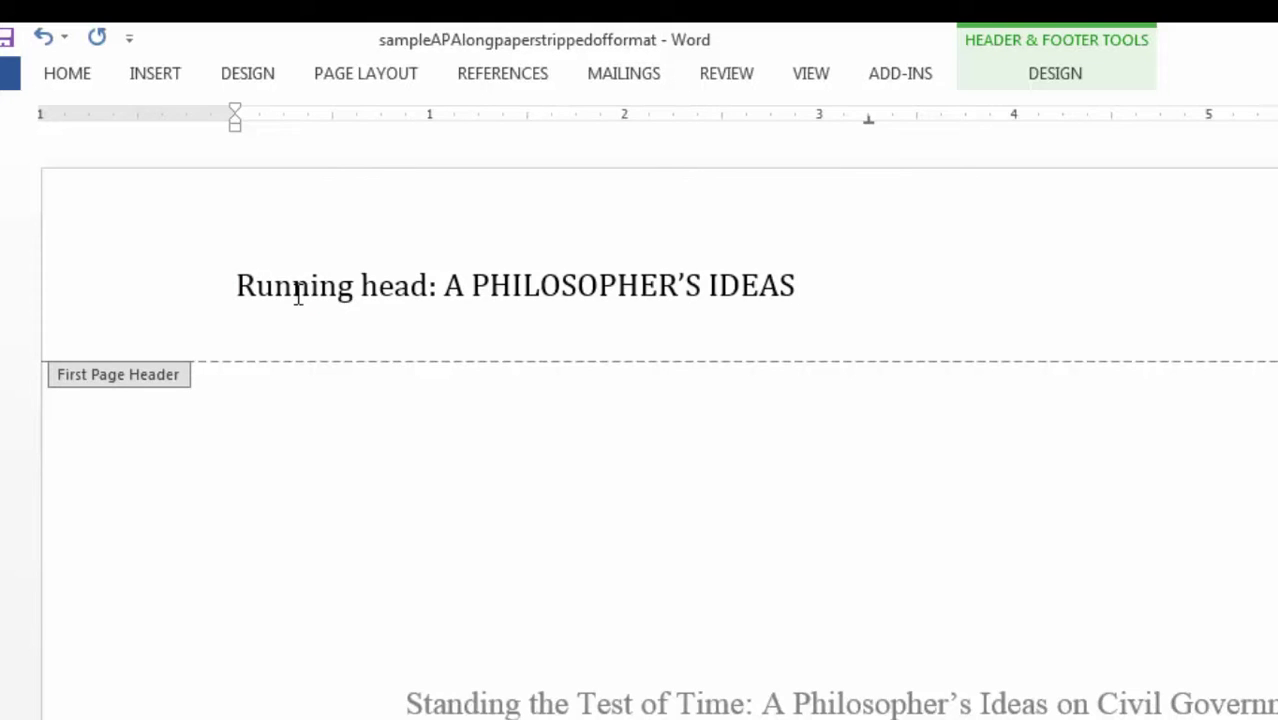
- Clear the header's existing tab stops and set one right-aligned tab stop at 6.5 inches
{"action": "left_click", "coordinate": [378, 80]}
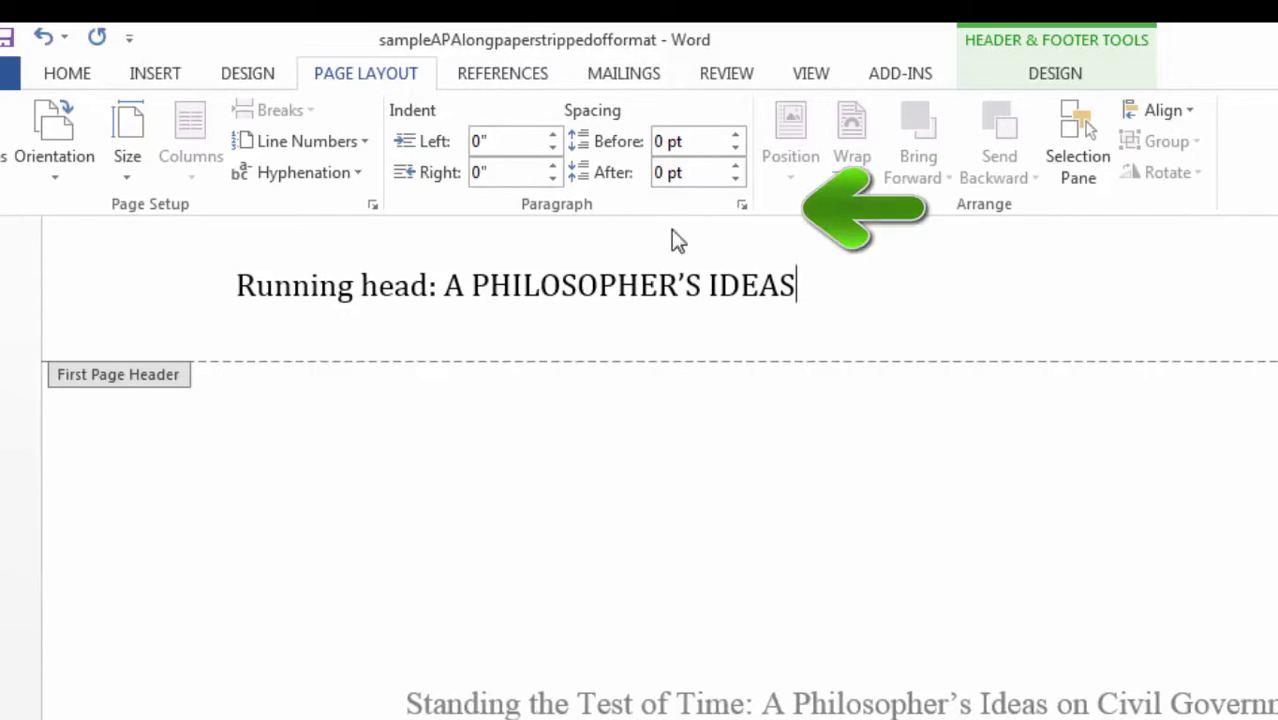
{"action": "left_click", "coordinate": [742, 206]}
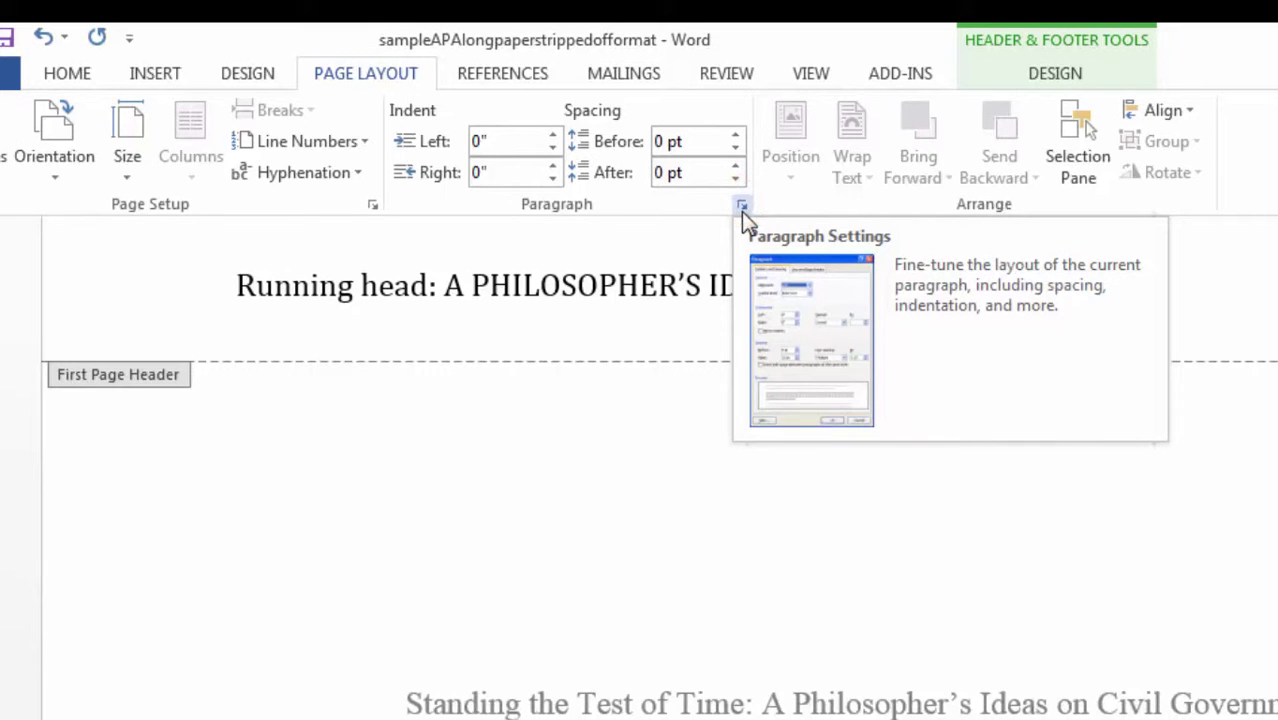
{"action": "left_click", "coordinate": [741, 207]}
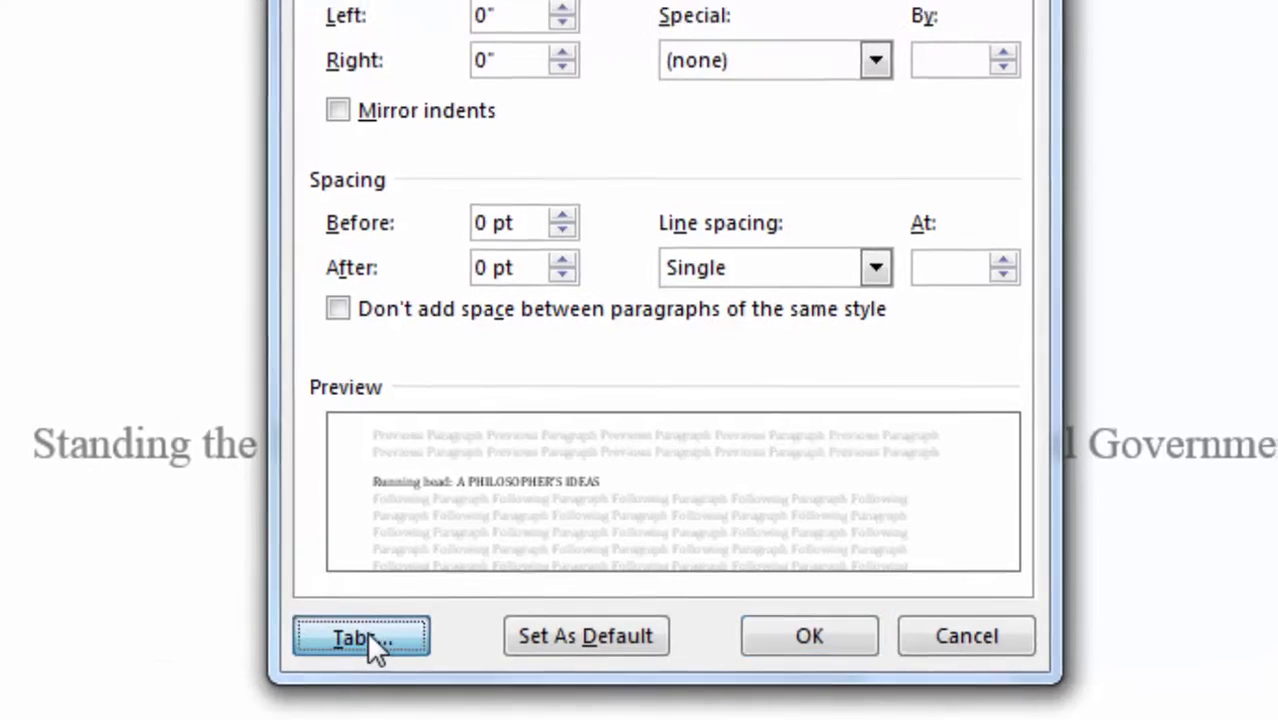
{"action": "left_click", "coordinate": [362, 615]}
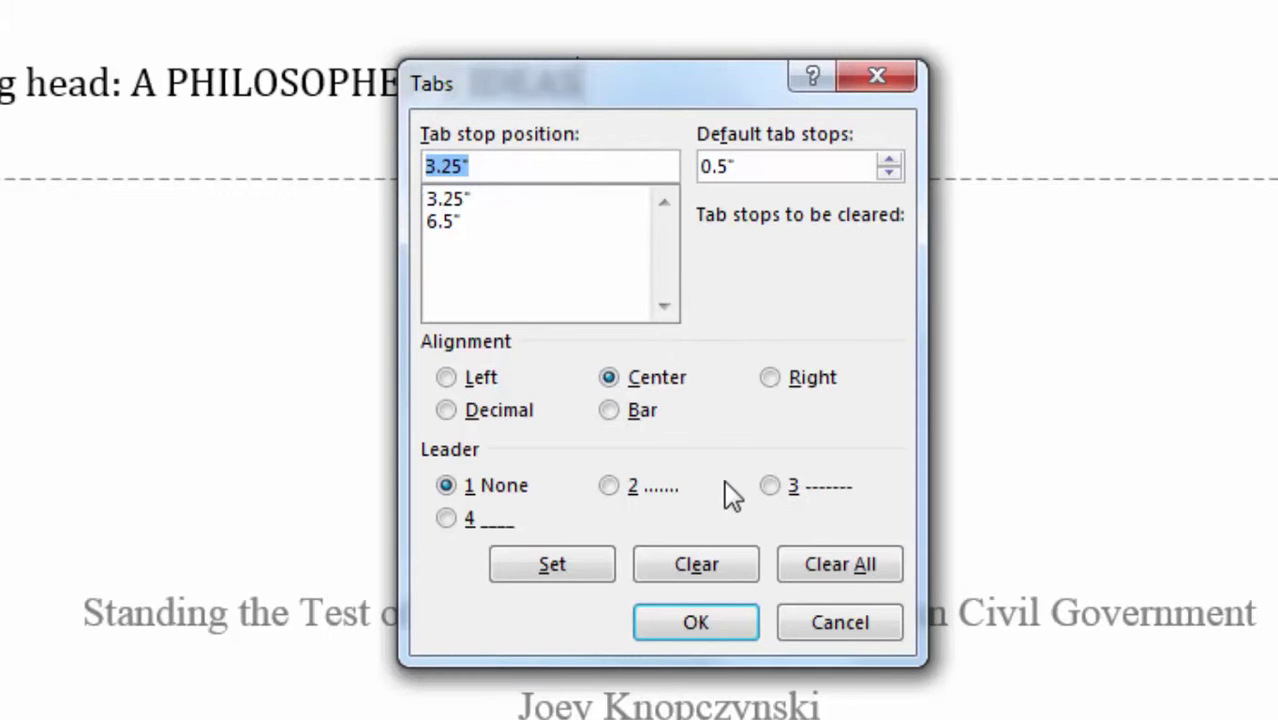
{"action": "left_click", "coordinate": [826, 570]}
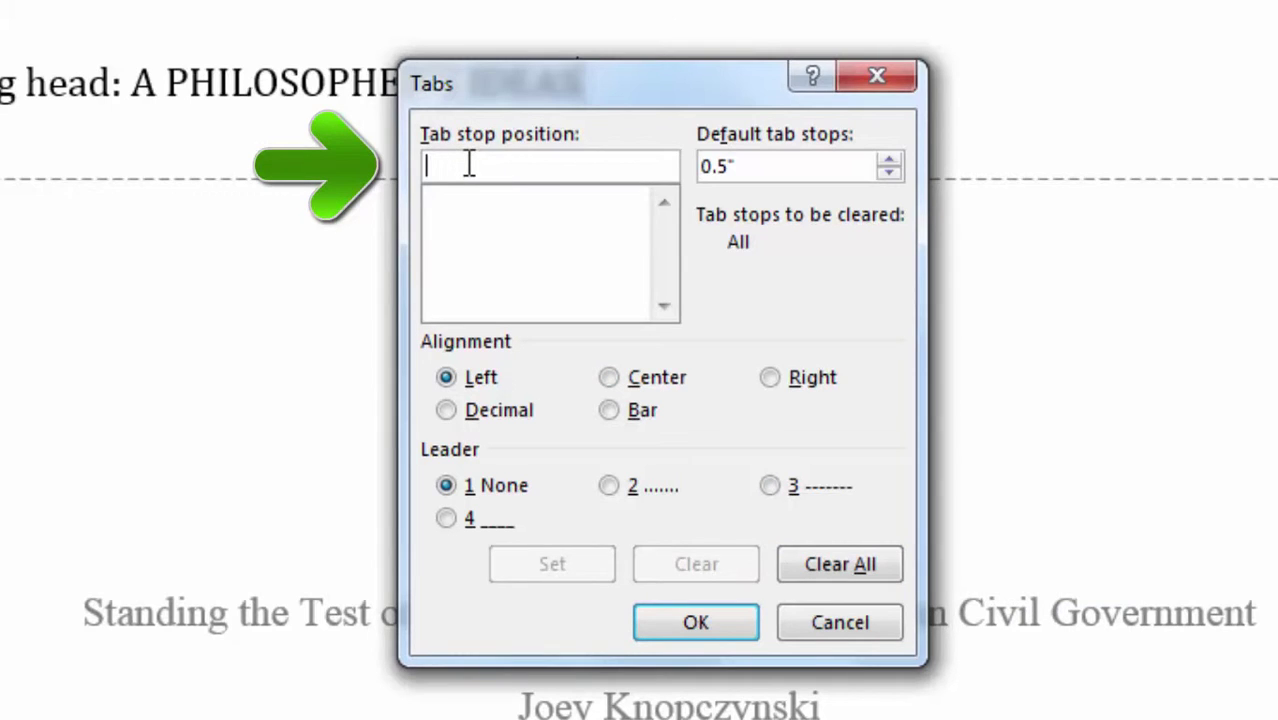
{"action": "type", "text": "6.5"}
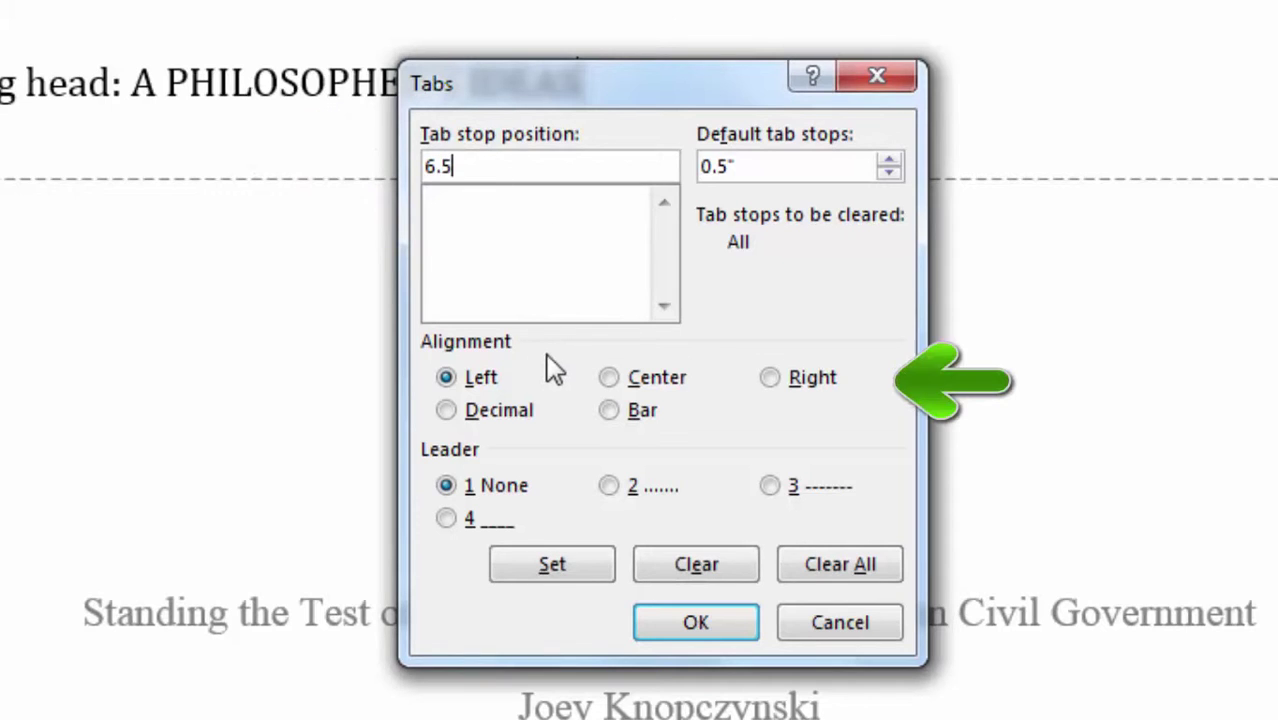
{"action": "left_click", "coordinate": [775, 378]}
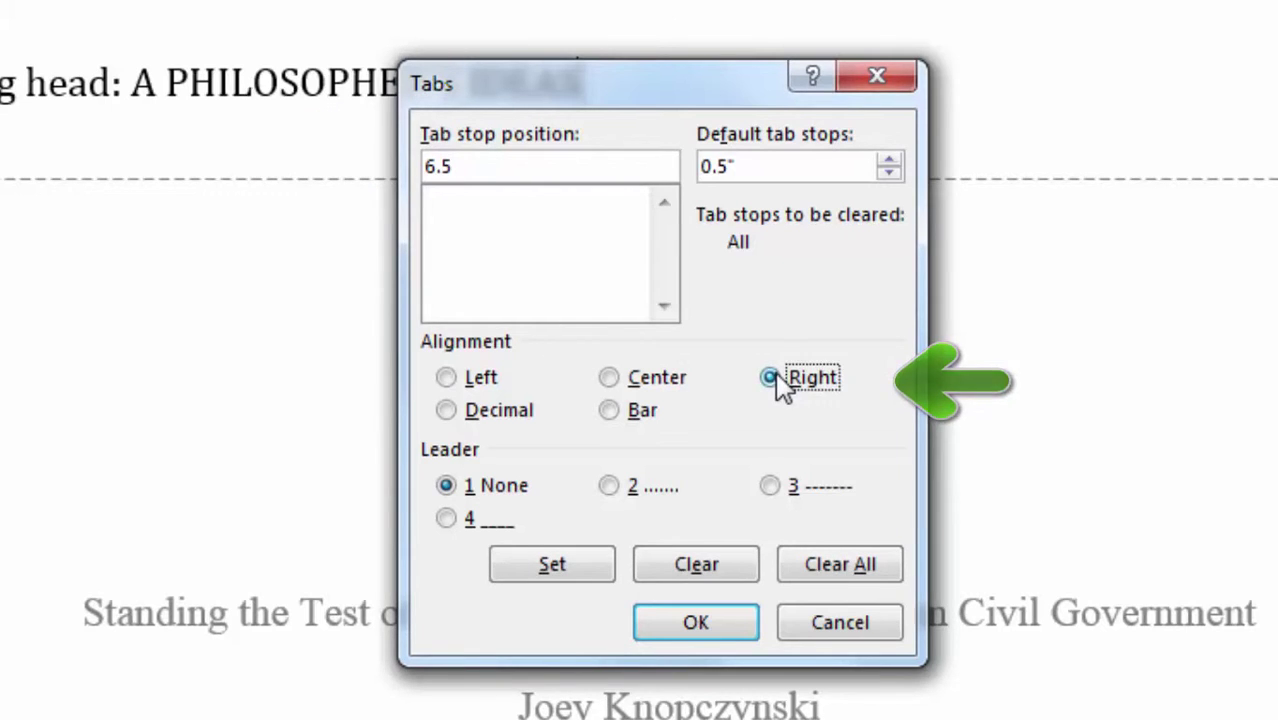
{"action": "left_click", "coordinate": [583, 567]}
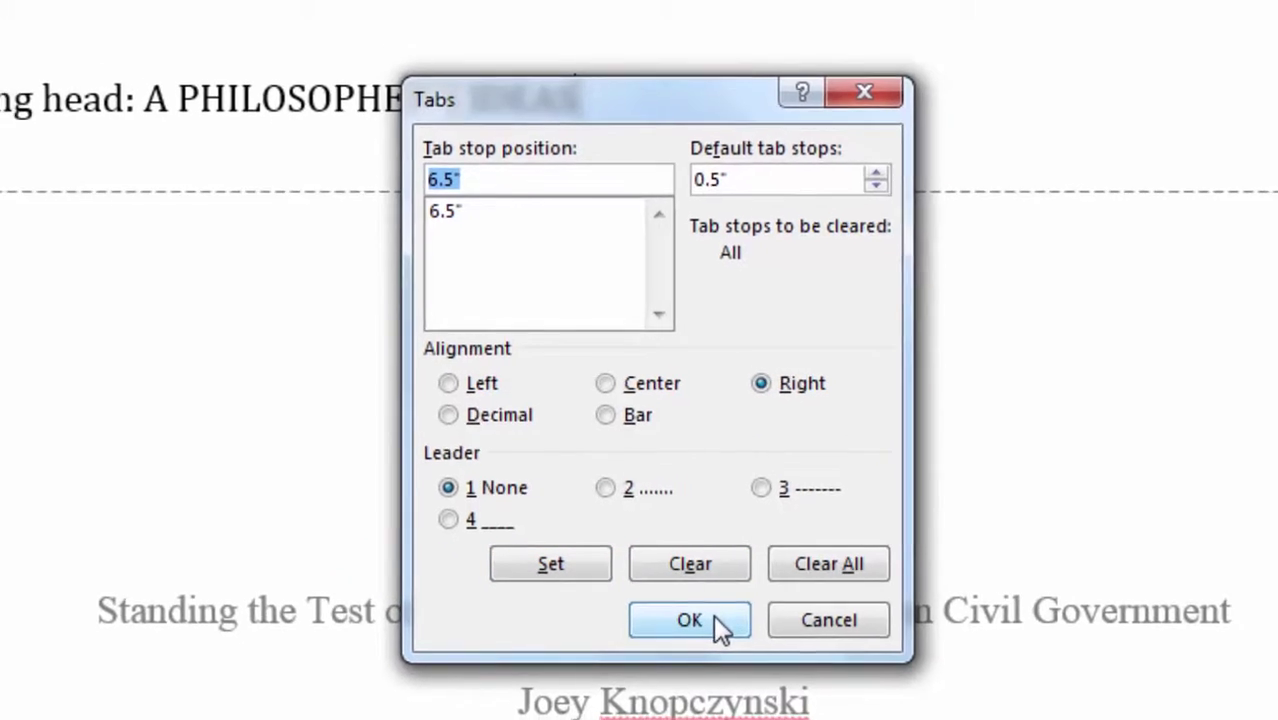
{"action": "left_click", "coordinate": [713, 616]}
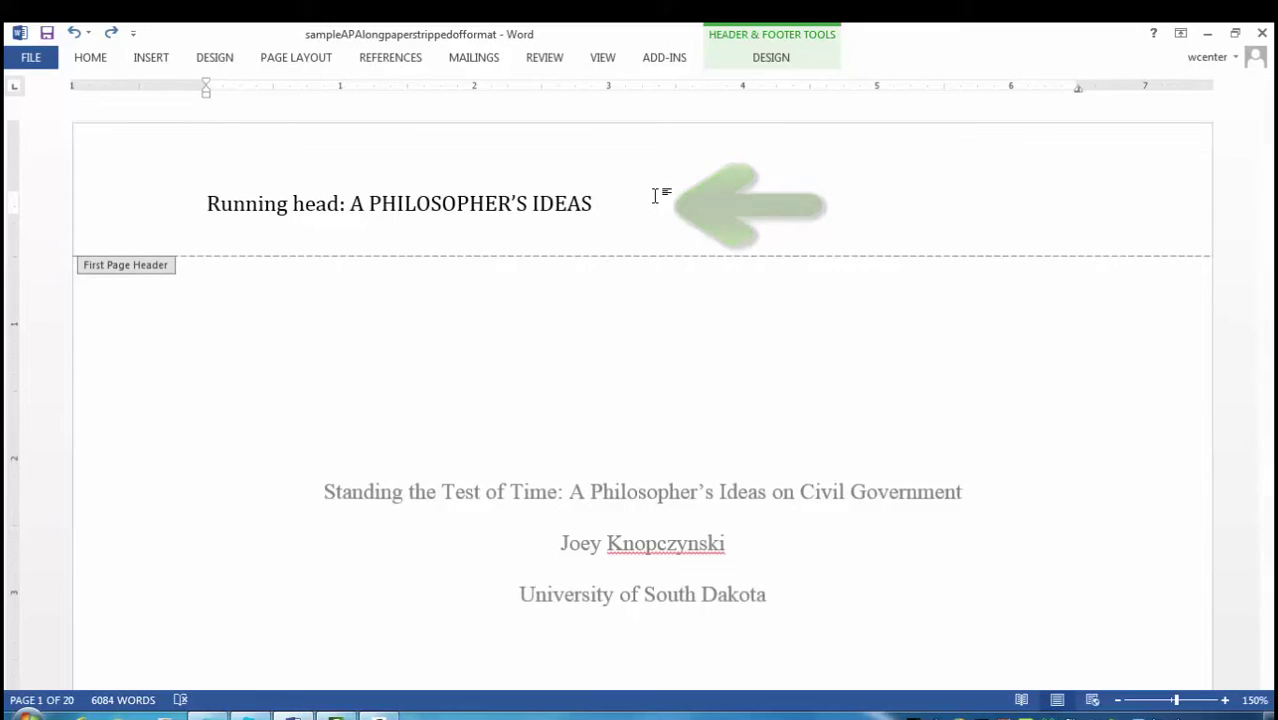
- Tab to the right stop, insert a plain page number 1 there, and select the header text
{"action": "key", "text": "Tab"}
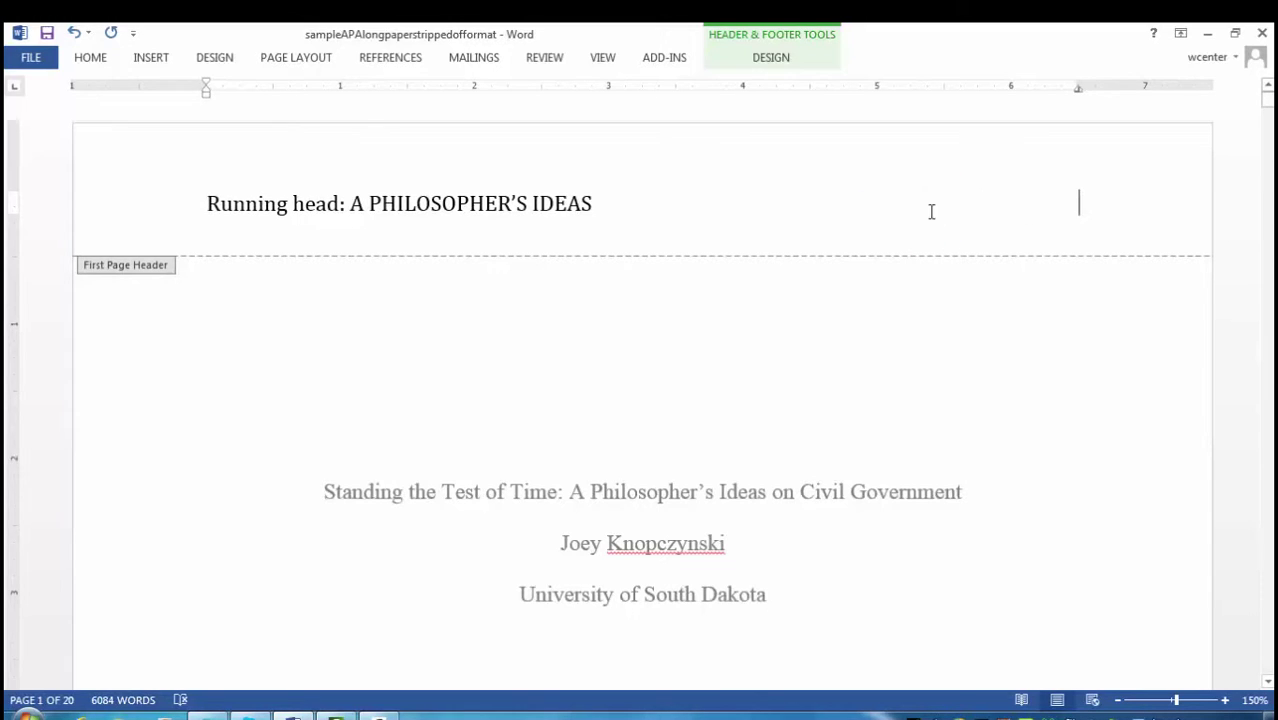
{"action": "left_click", "coordinate": [153, 60]}
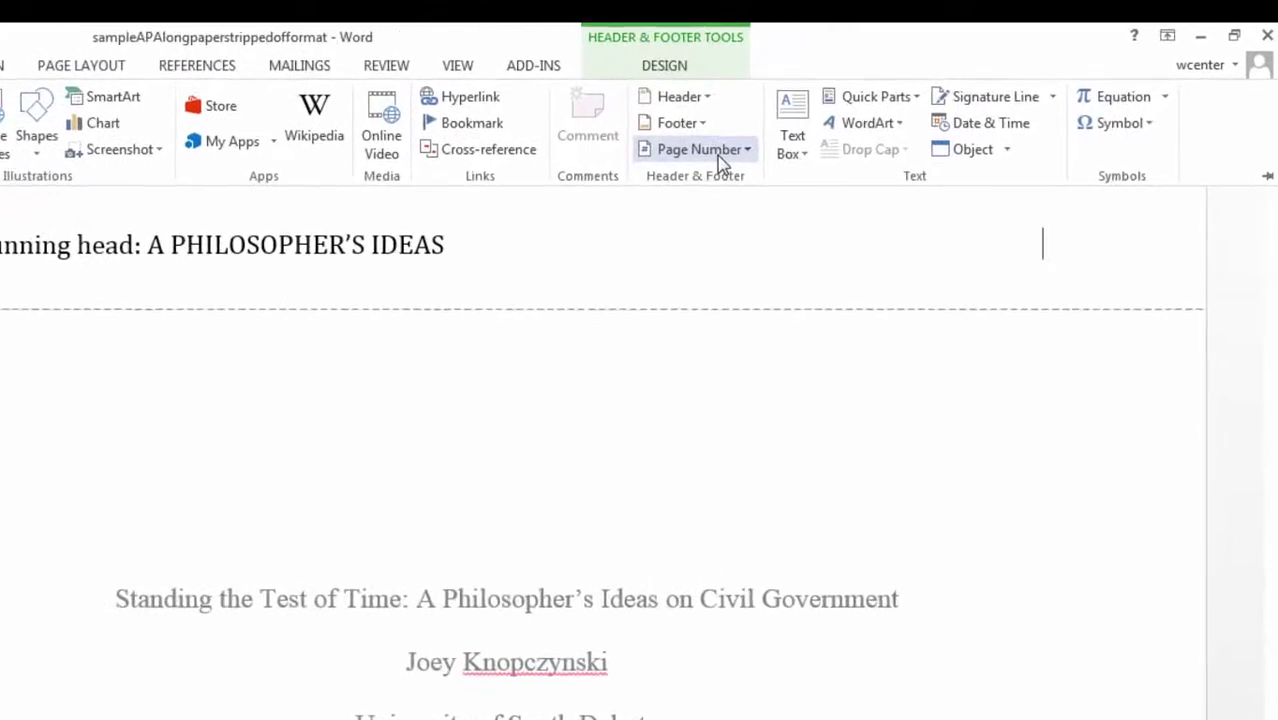
{"action": "left_click", "coordinate": [622, 184]}
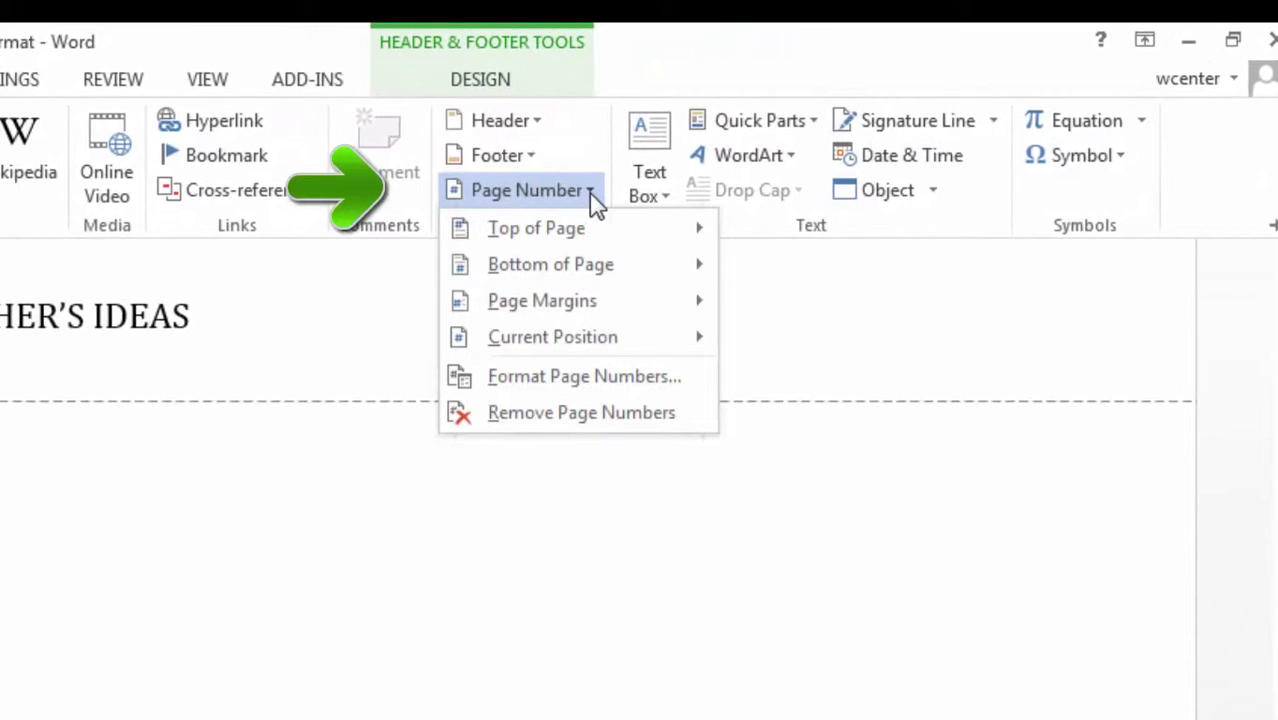
{"action": "mouse_move", "coordinate": [596, 342]}
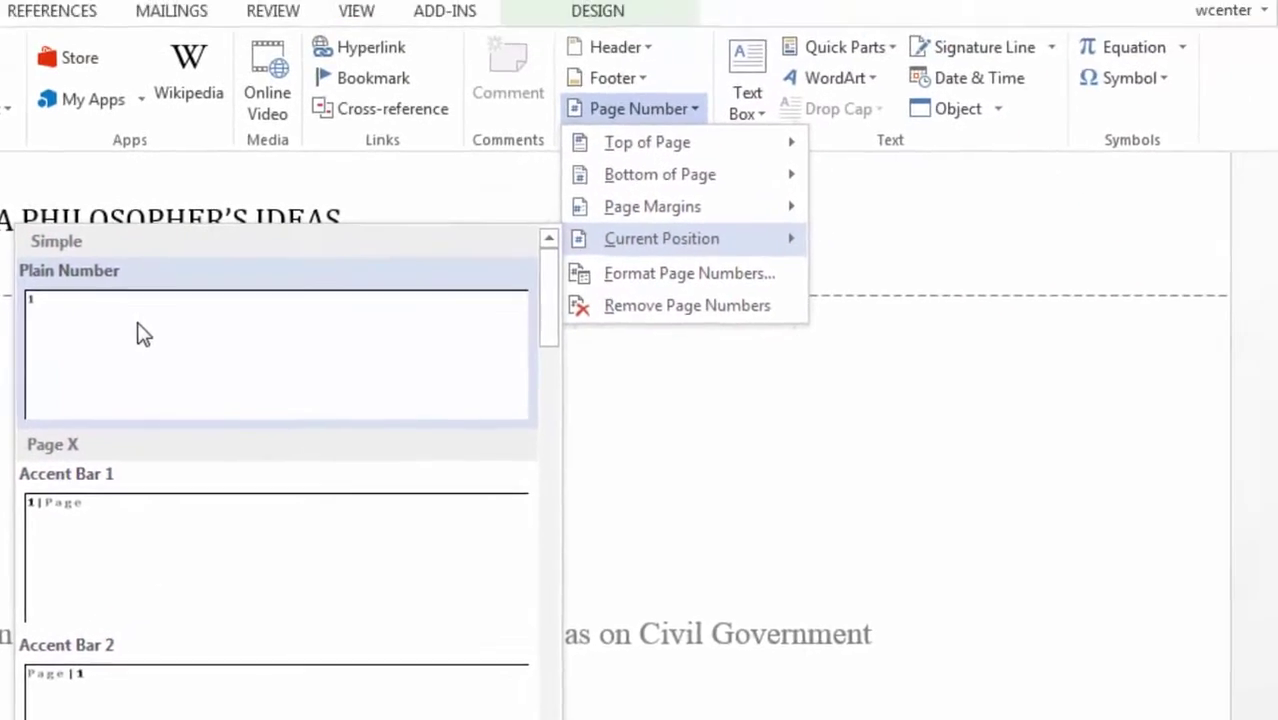
{"action": "left_click", "coordinate": [299, 170]}
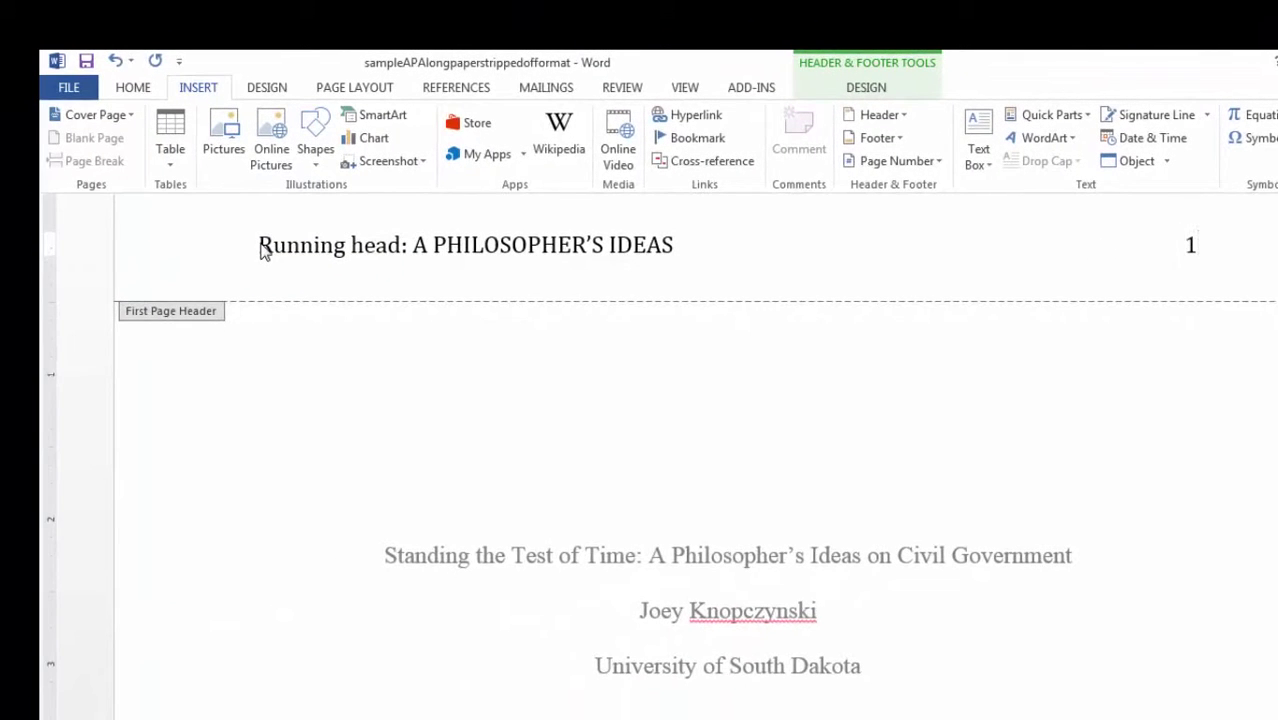
{"action": "key", "text": "Escape"}
{"action": "left_click_drag", "start_coordinate": [258, 246], "coordinate": [1216, 233]}
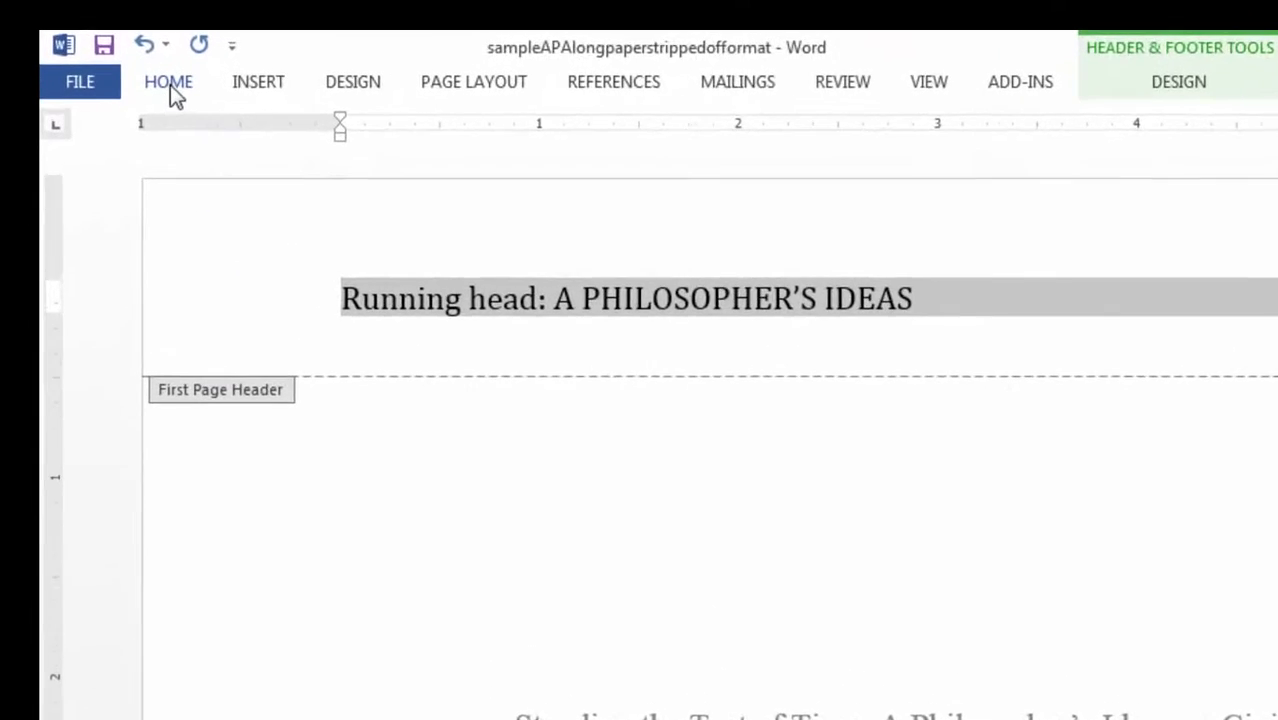
- Set the selected running head text in Times New Roman
{"action": "left_click", "coordinate": [170, 85]}
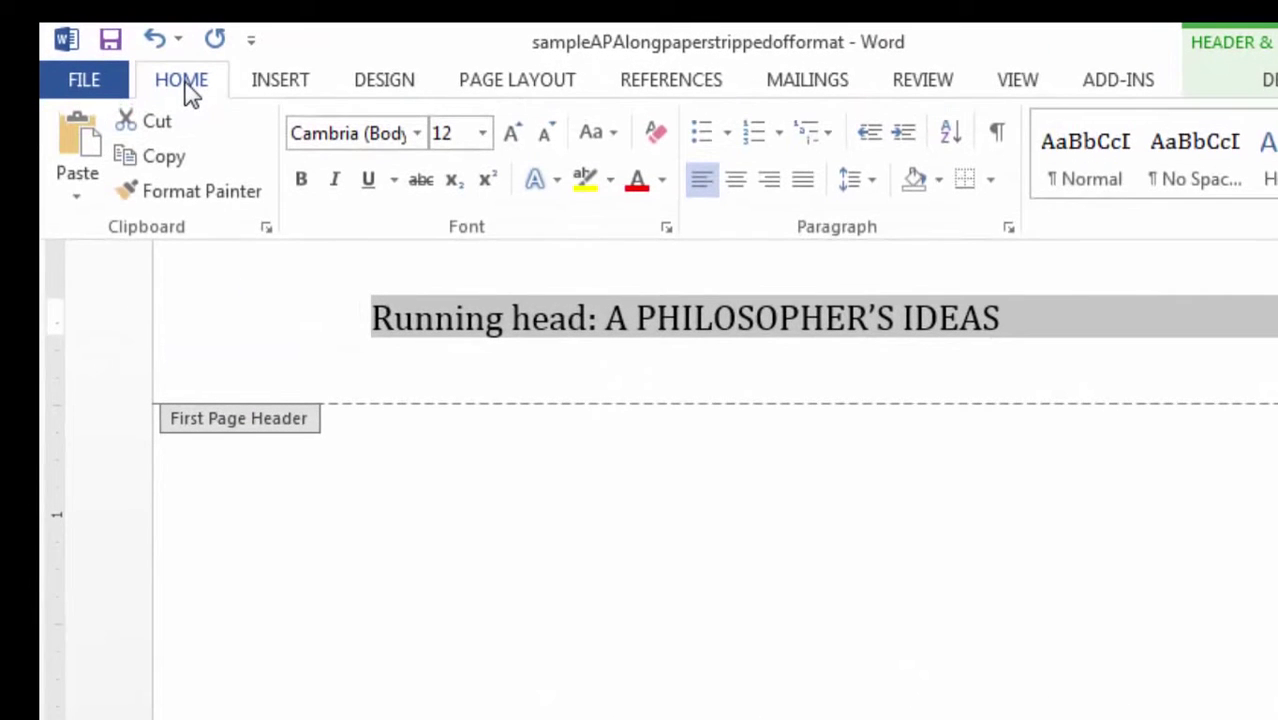
{"action": "left_click", "coordinate": [334, 133]}
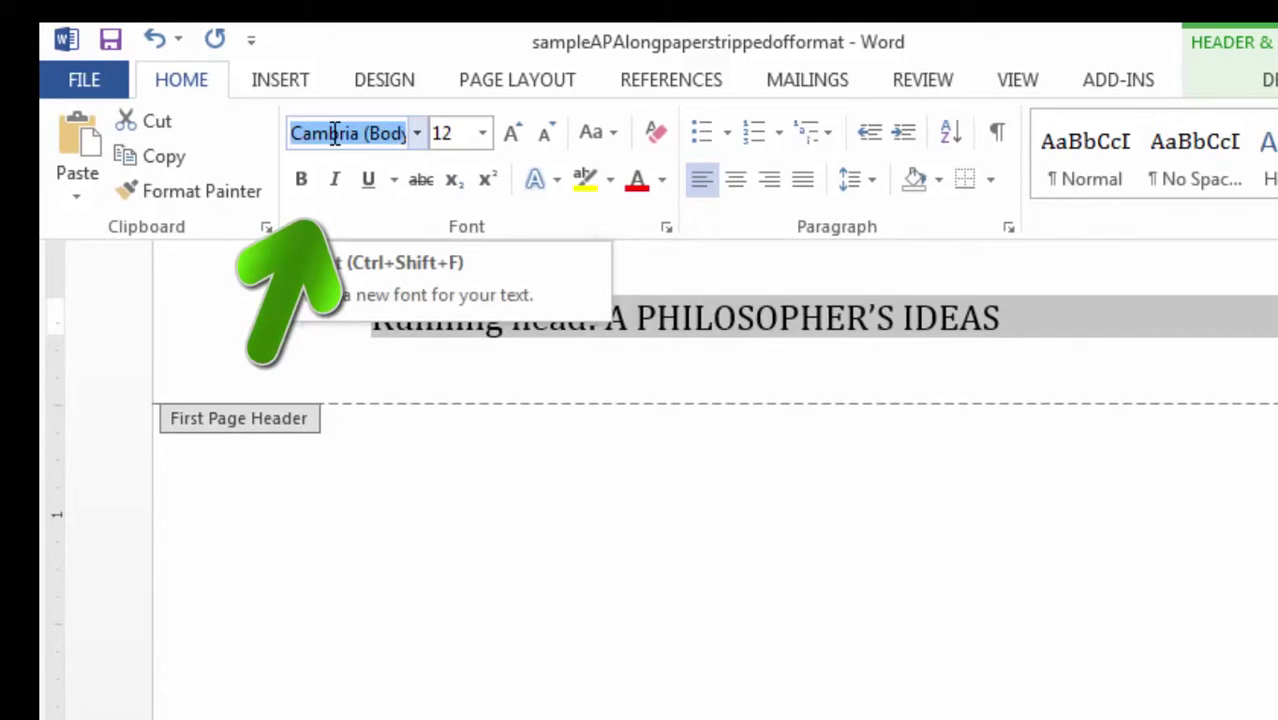
{"action": "type", "text": "Times New Ro"}
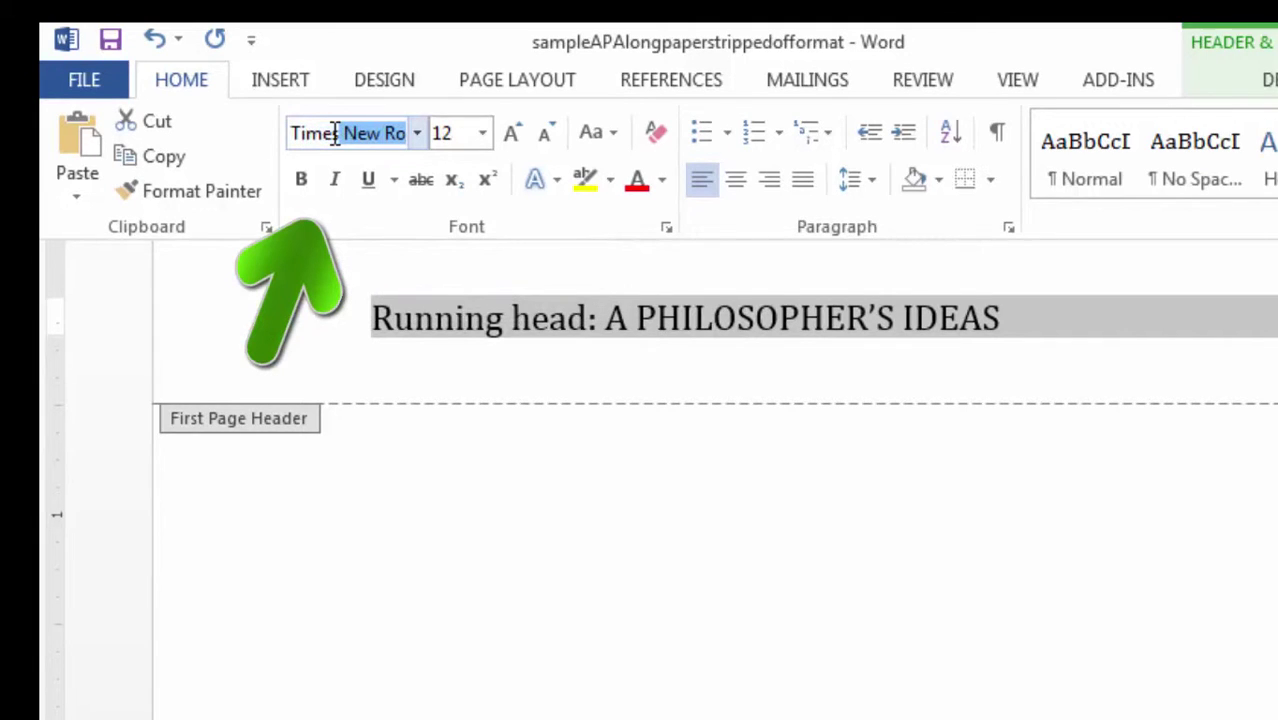
{"action": "key", "text": "Return"}
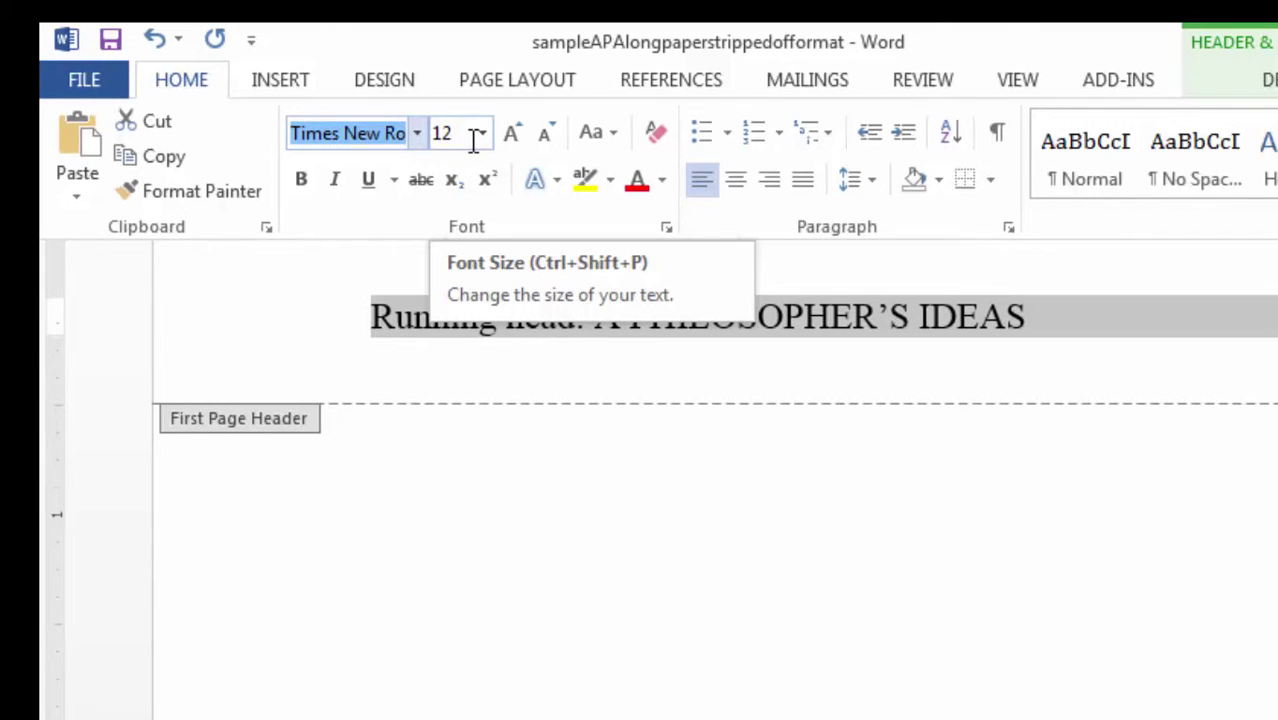
- Select 'A PHILOSOPHER'S IDEAS' and the page number in the header and copy them
{"action": "left_click", "coordinate": [785, 332]}
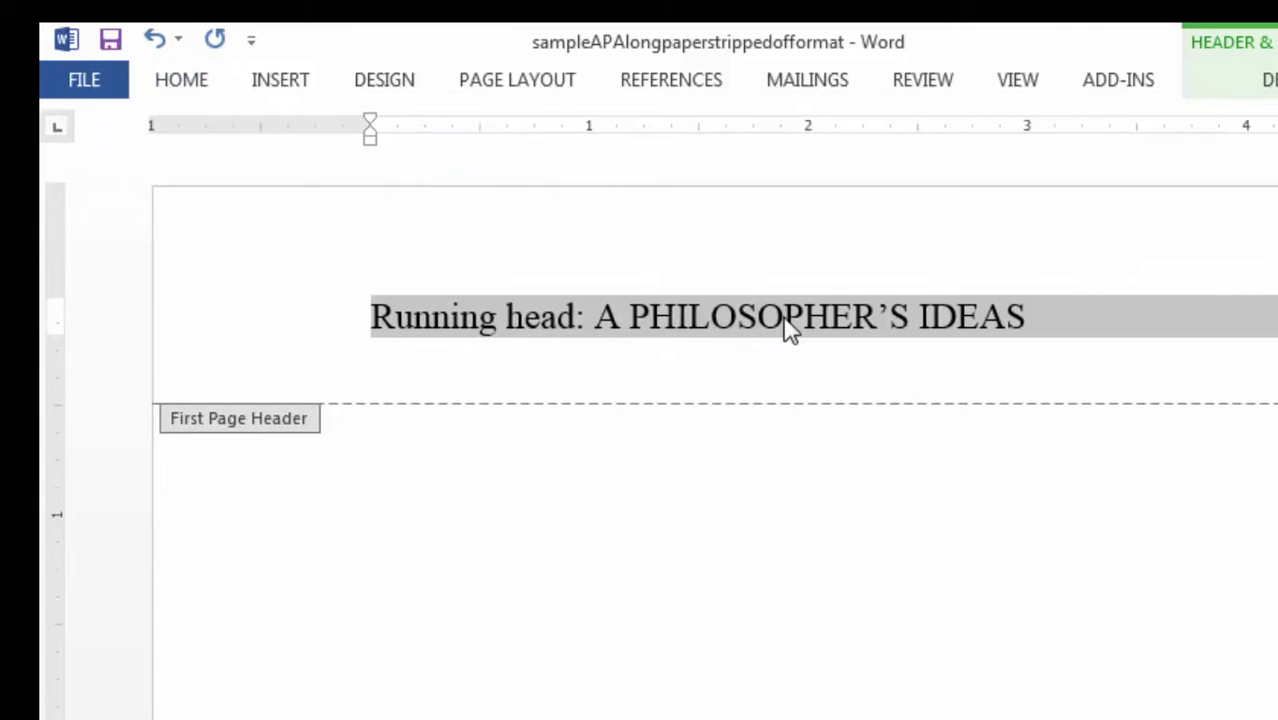
{"action": "left_click", "coordinate": [788, 331]}
{"action": "left_click_drag", "start_coordinate": [594, 317], "coordinate": [790, 321]}
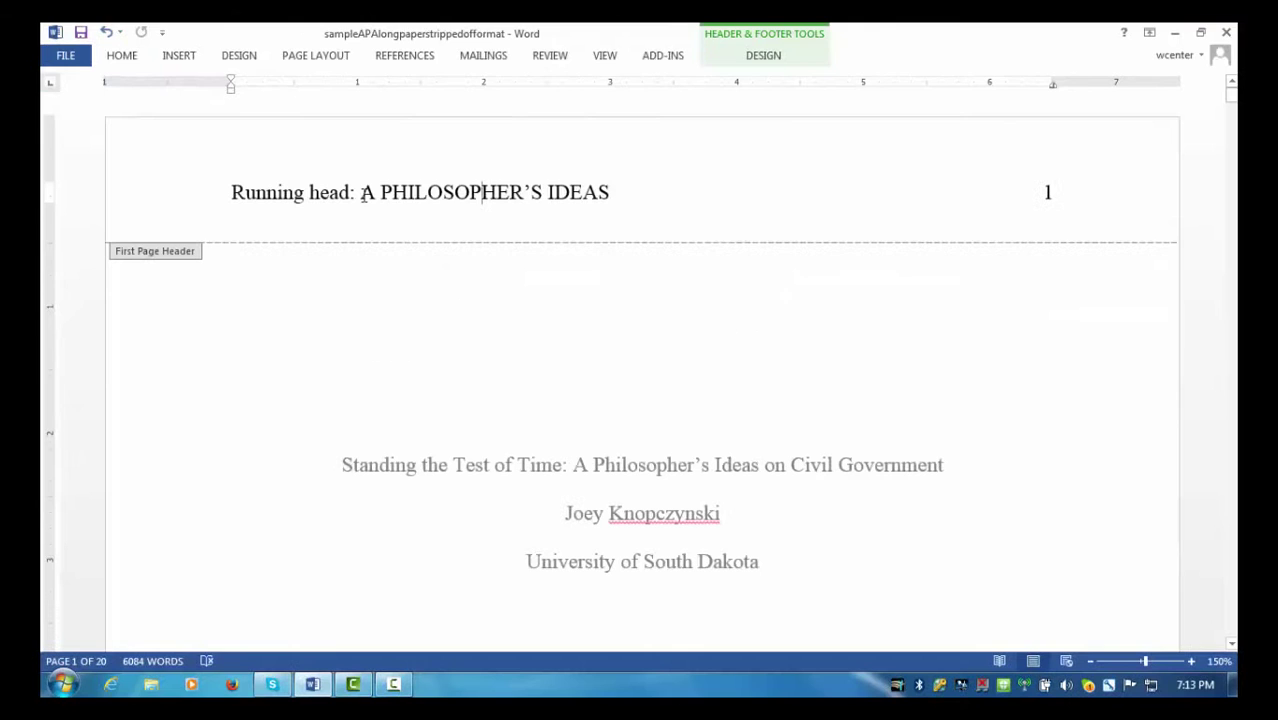
{"action": "left_click_drag", "start_coordinate": [474, 196], "coordinate": [1082, 191]}
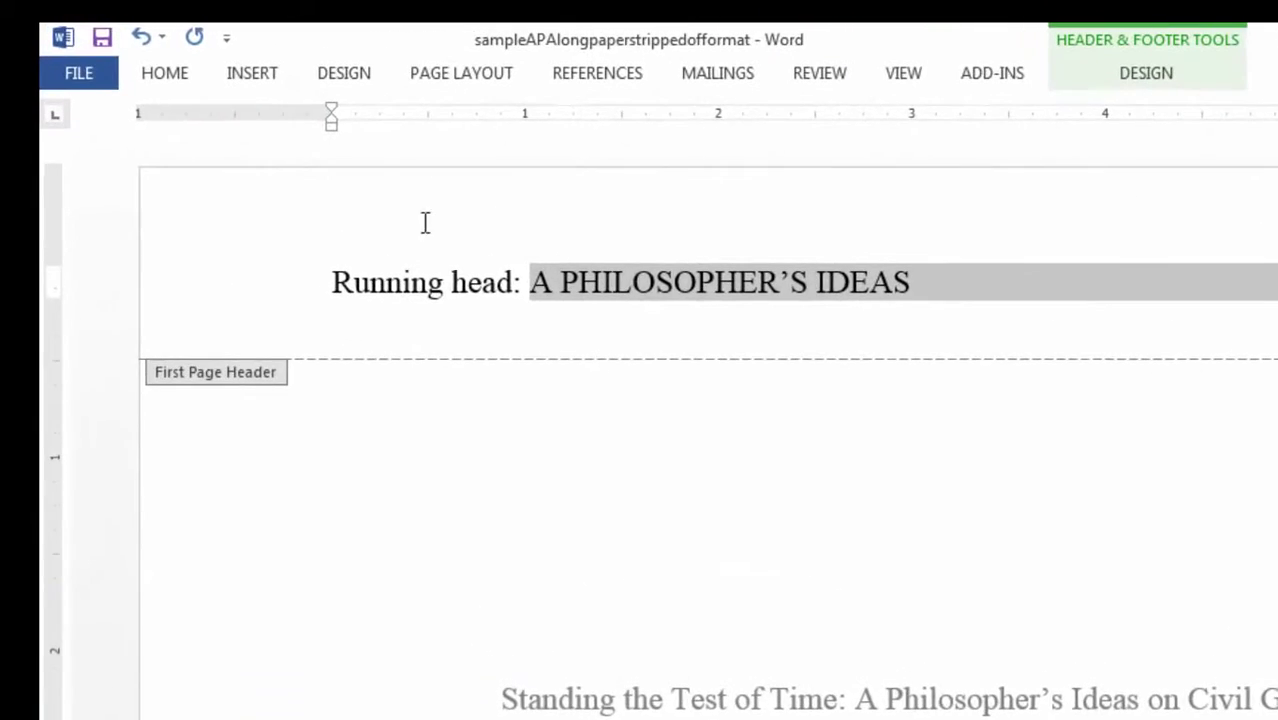
{"action": "left_click", "coordinate": [164, 78]}
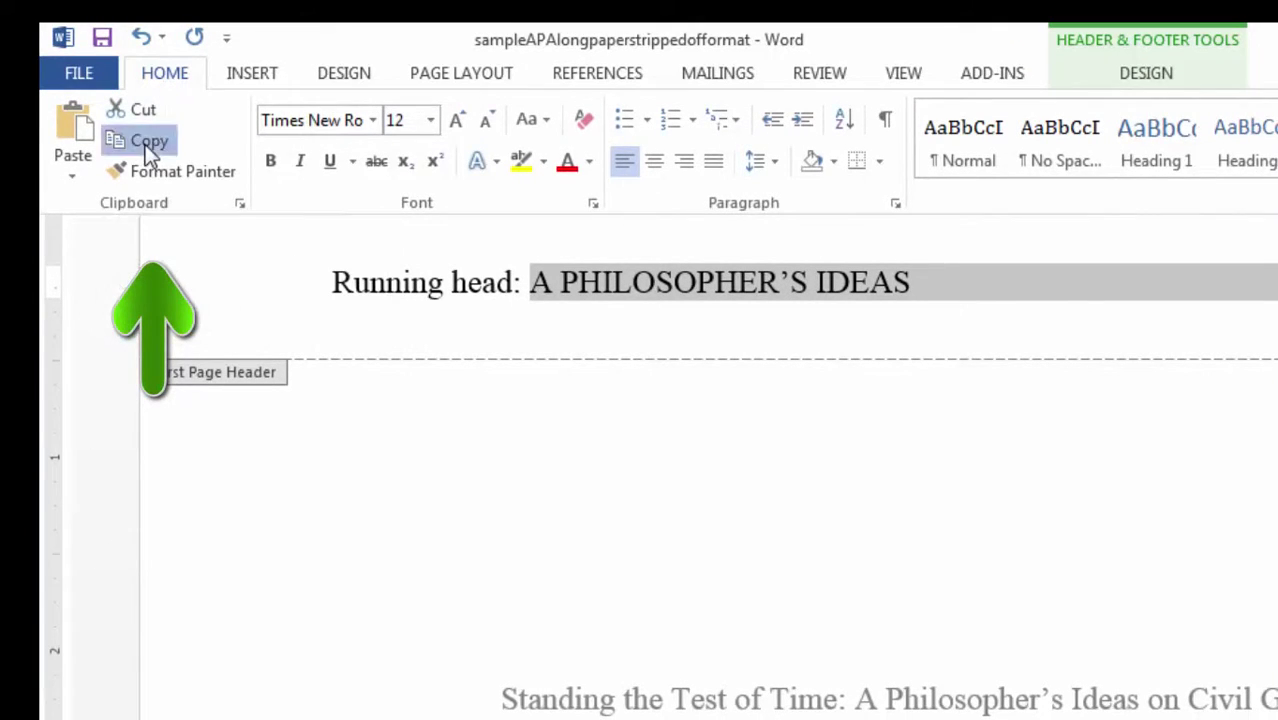
{"action": "left_click", "coordinate": [147, 145]}
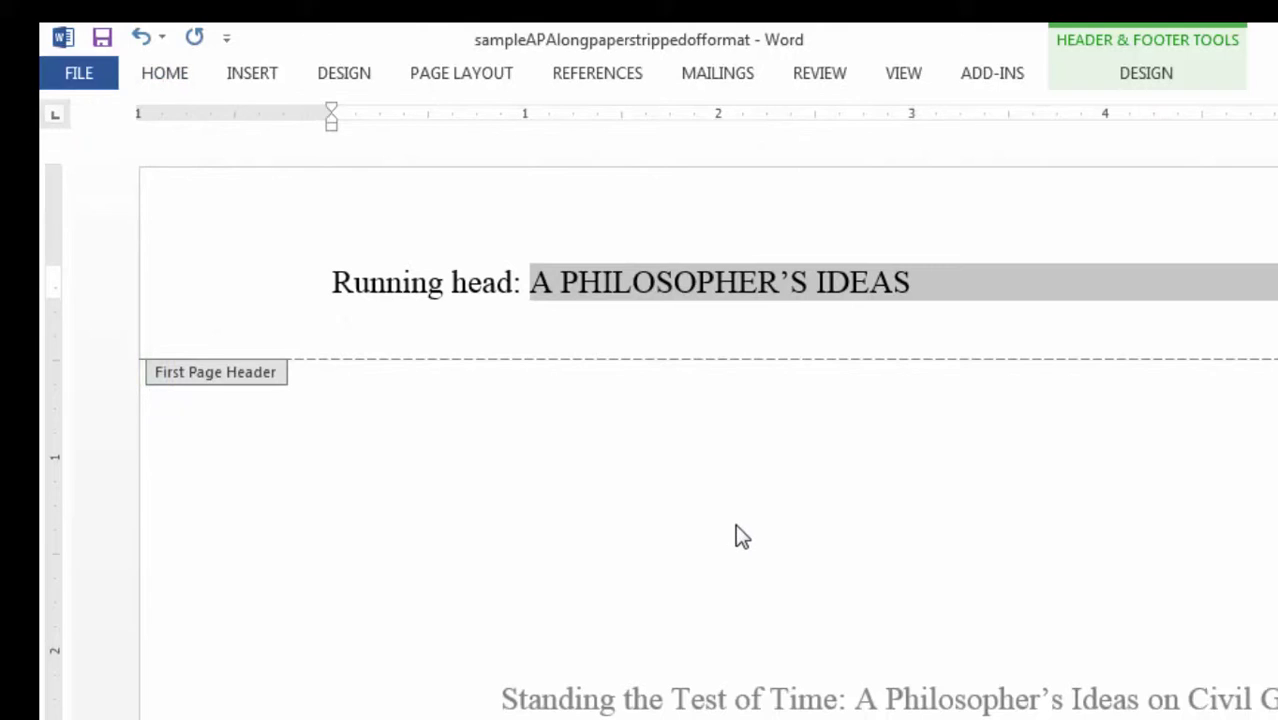
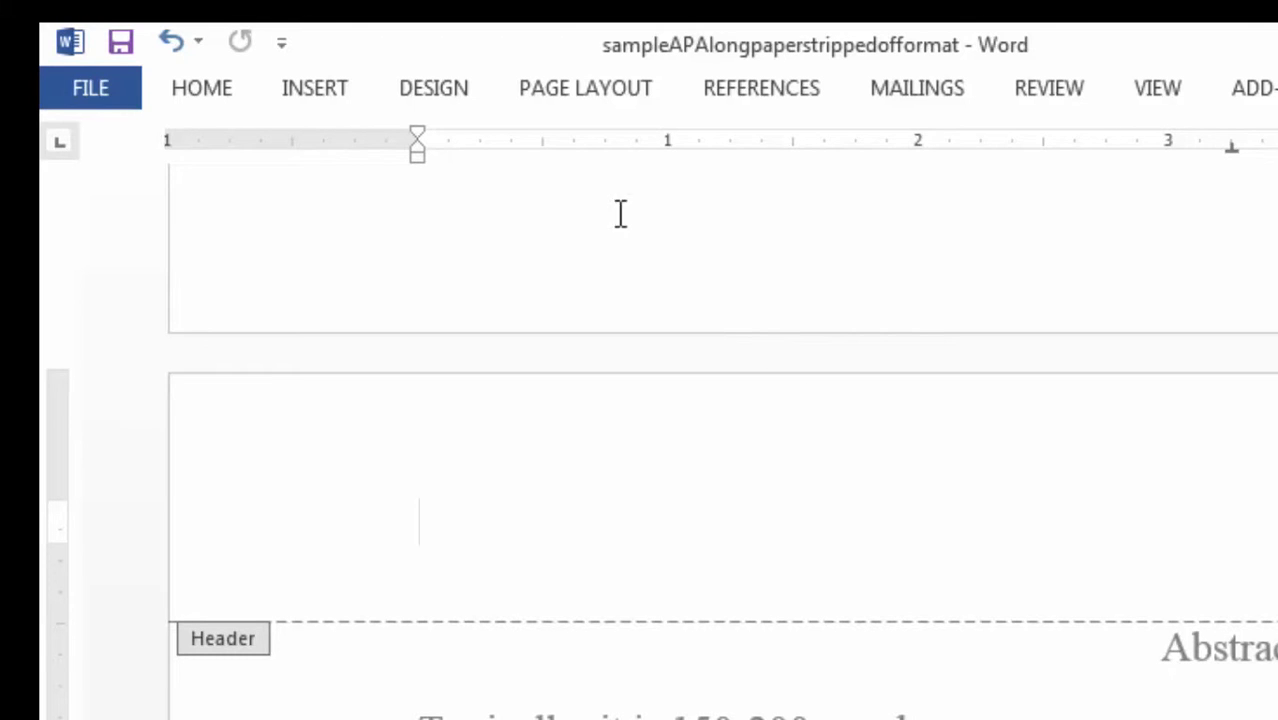
- Clear the header's 3.25 and 6.5 inch tab stops and set one right-aligned tab at 6.5 inches
{"action": "left_click", "coordinate": [620, 95]}
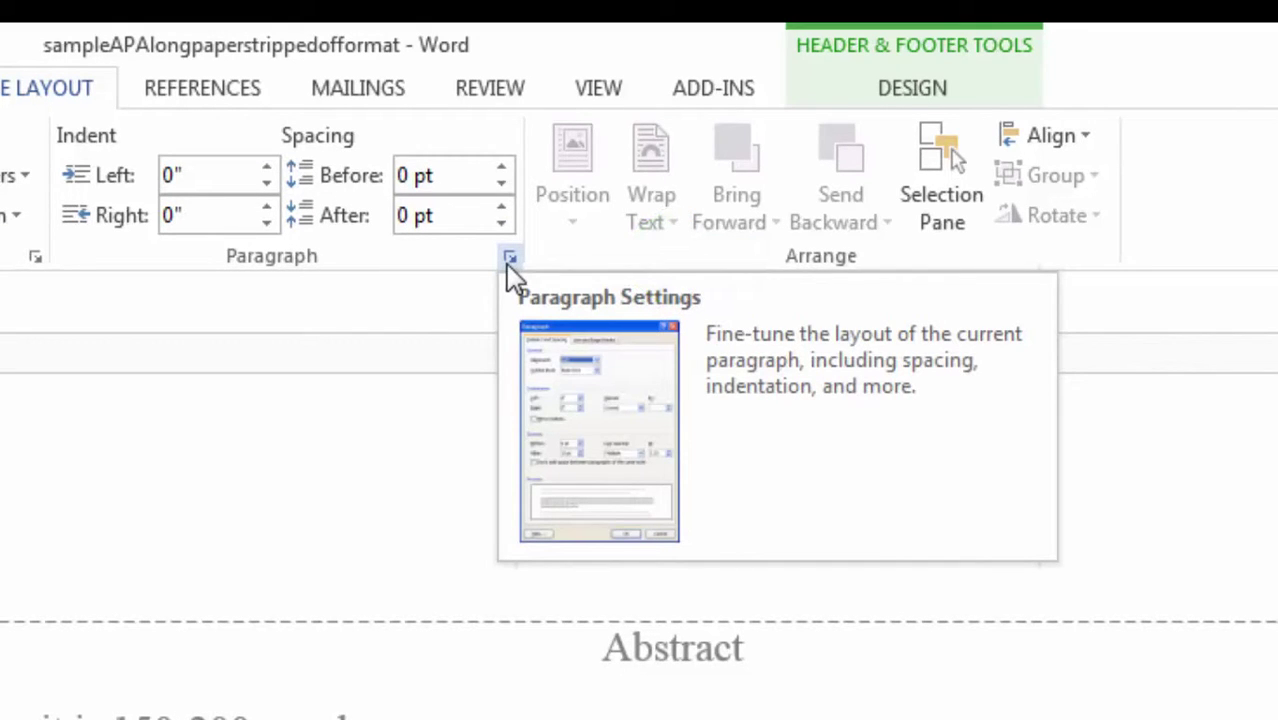
{"action": "left_click", "coordinate": [509, 259]}
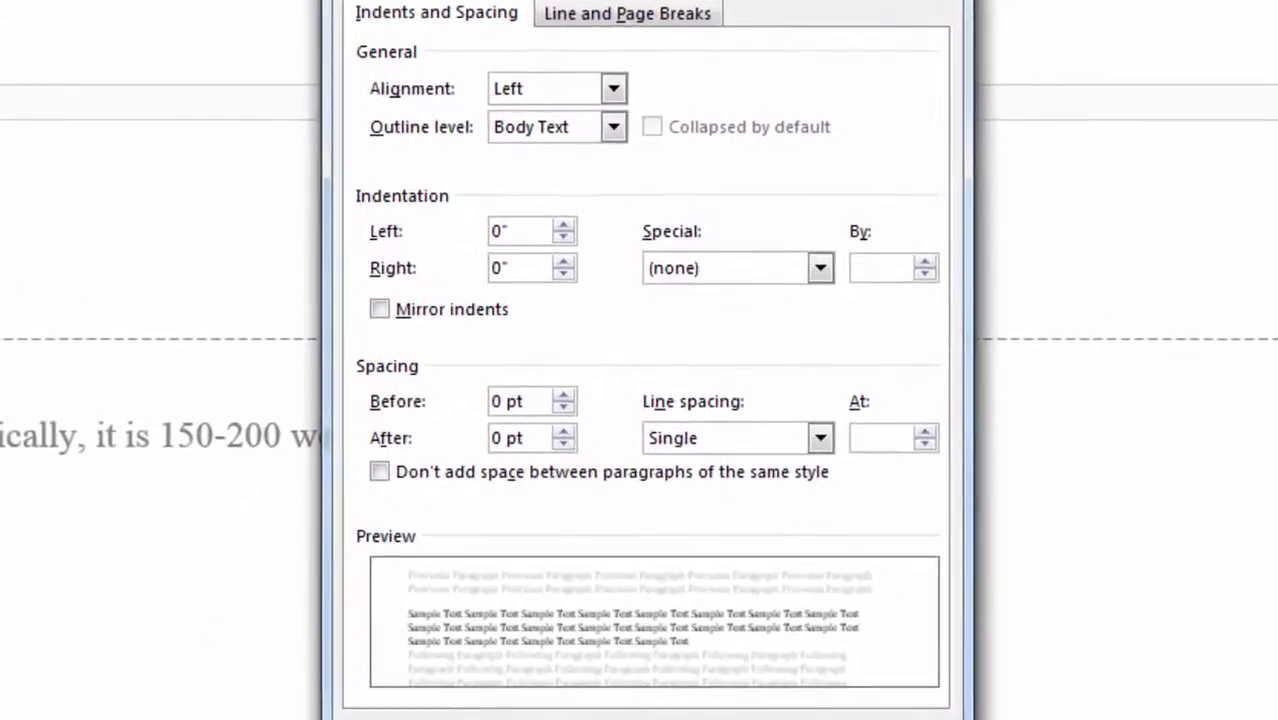
{"action": "left_click", "coordinate": [482, 628]}
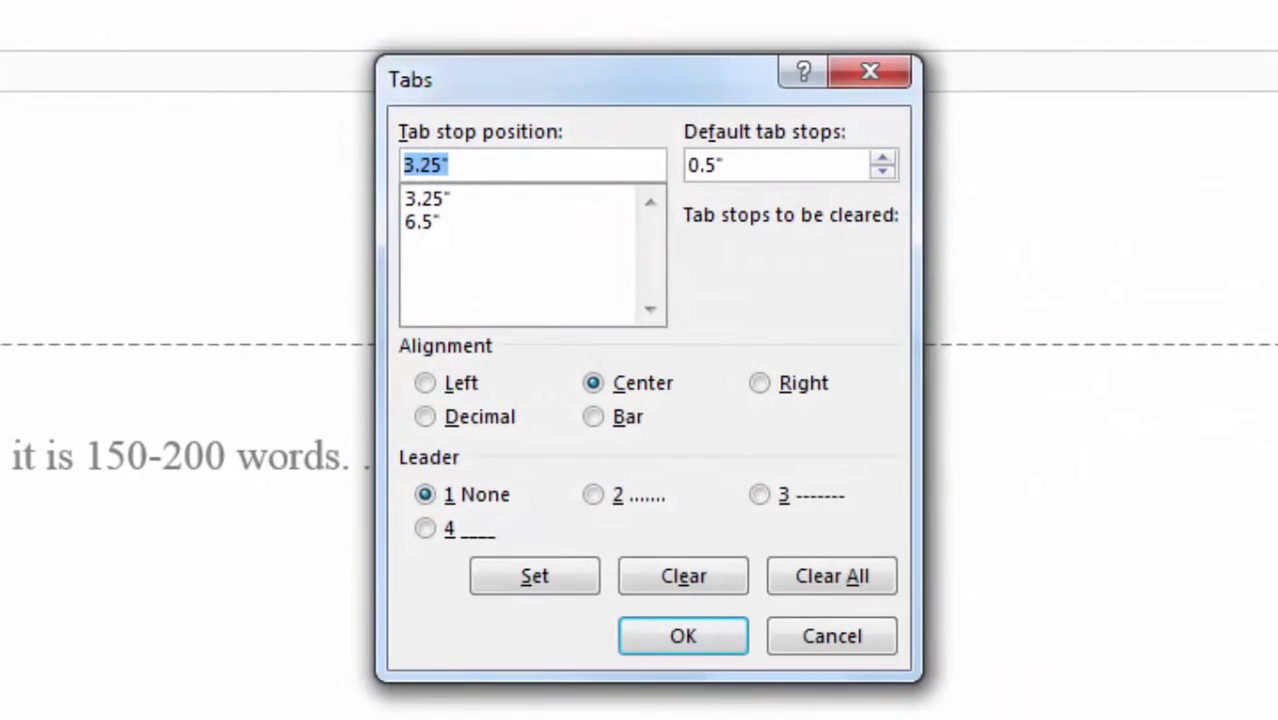
{"action": "left_click", "coordinate": [852, 588]}
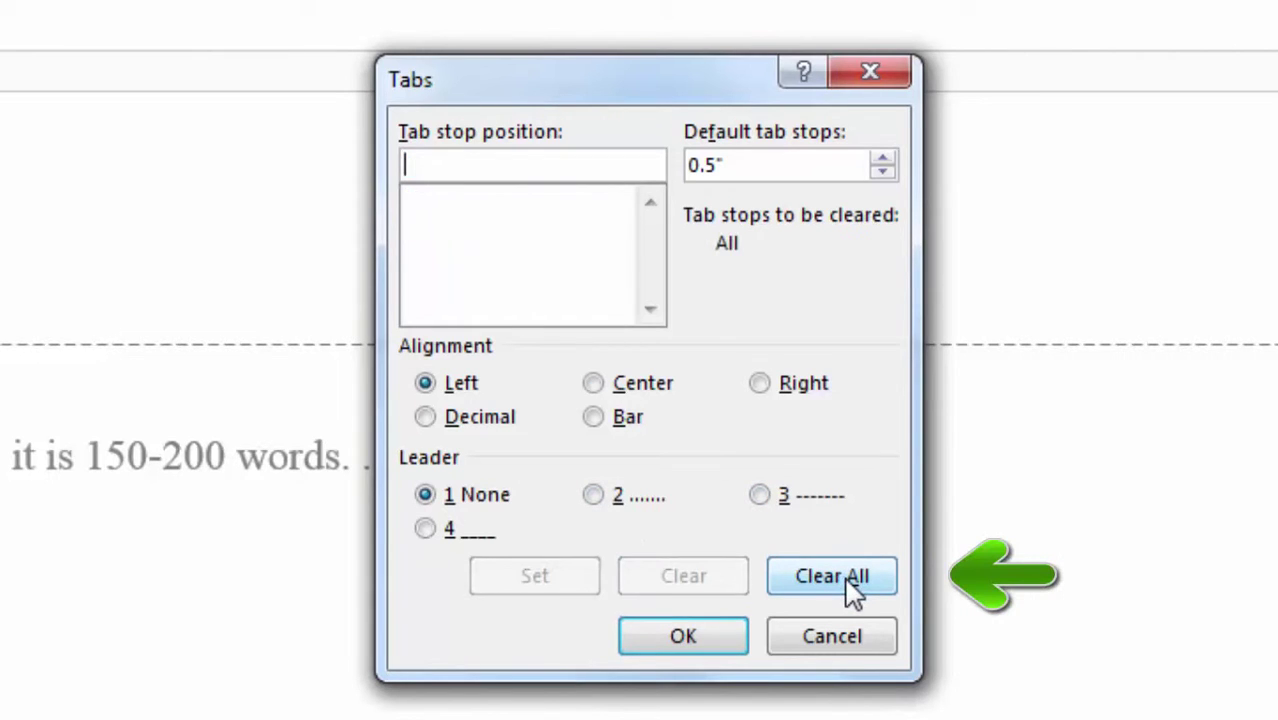
{"action": "left_click", "coordinate": [503, 165]}
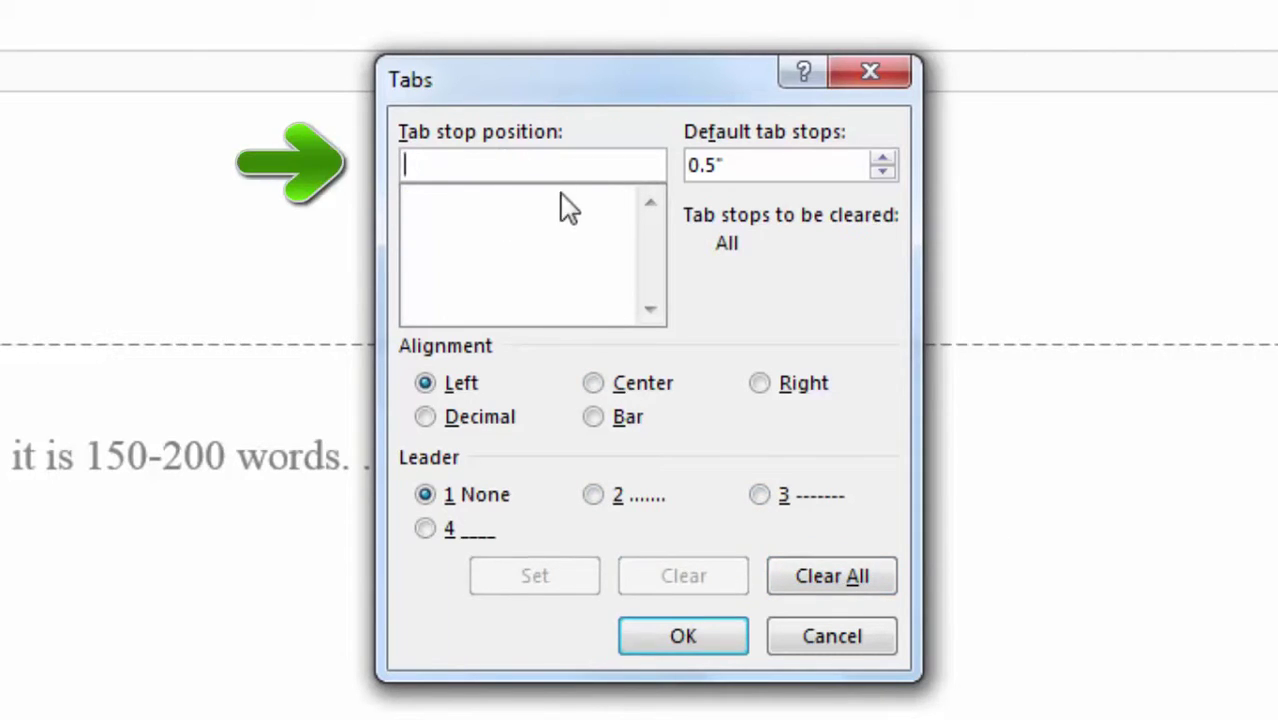
{"action": "type", "text": "6"}
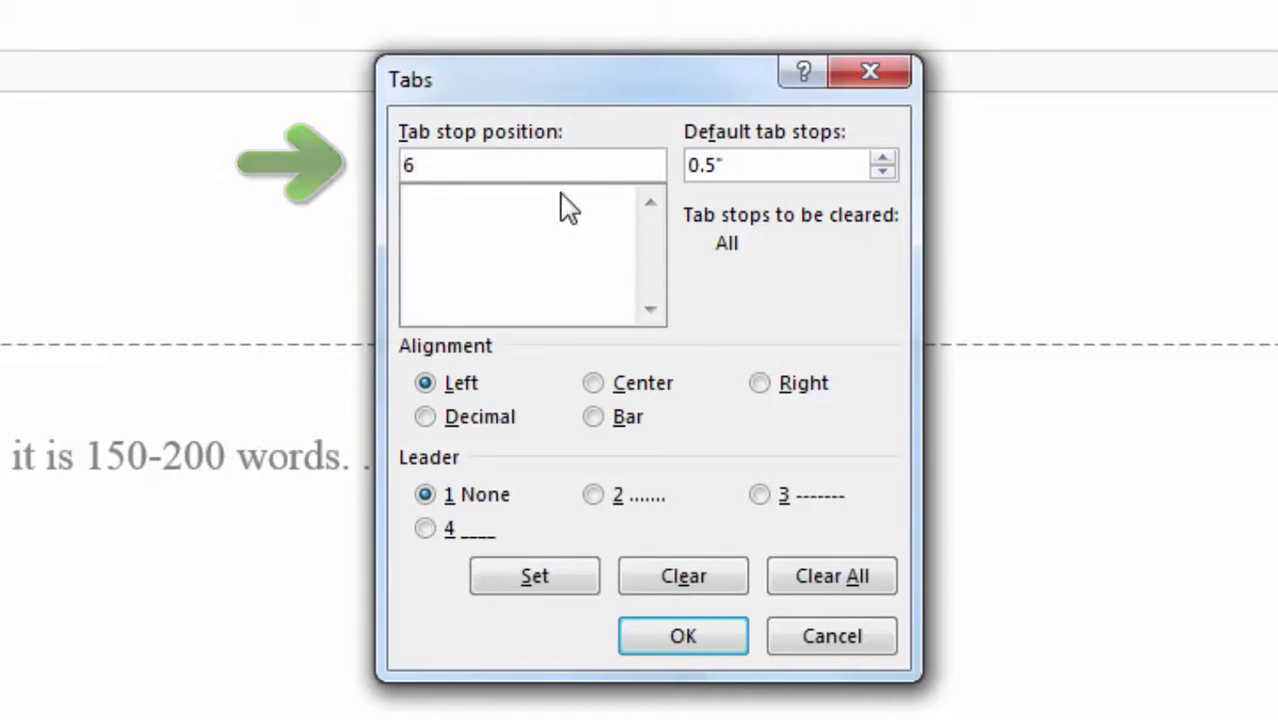
{"action": "type", "text": ".5"}
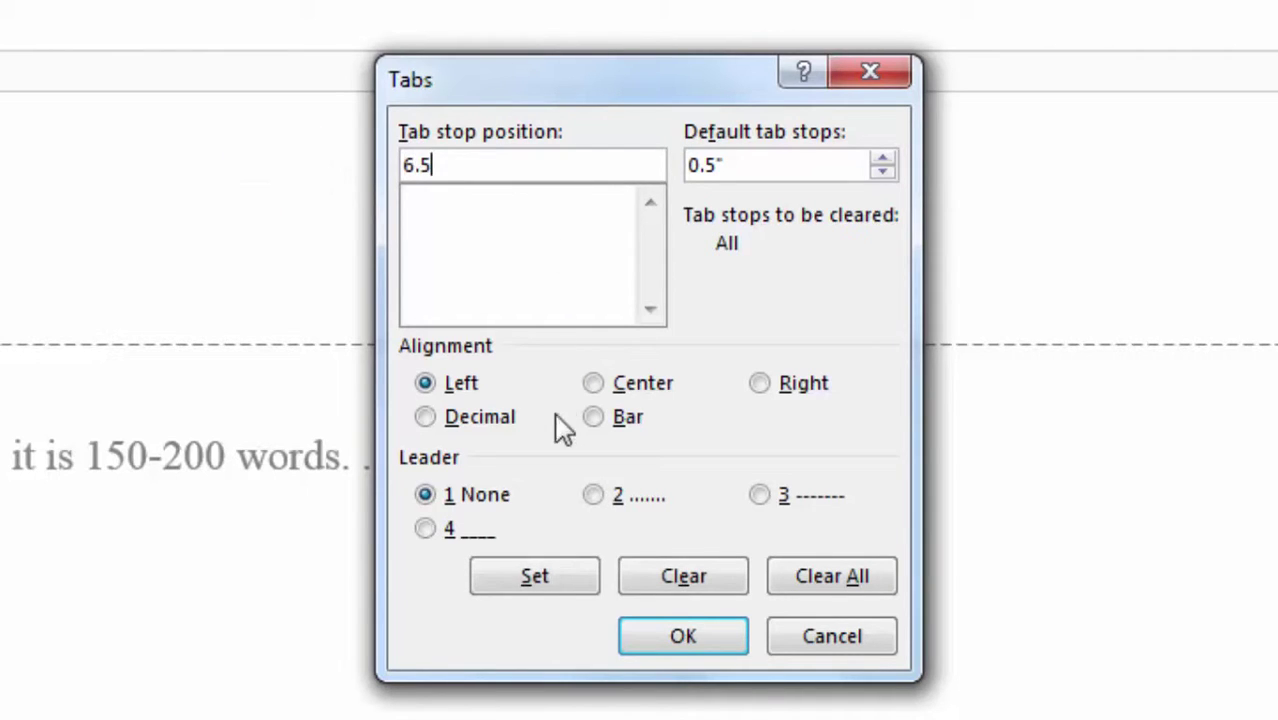
{"action": "left_click", "coordinate": [762, 385]}
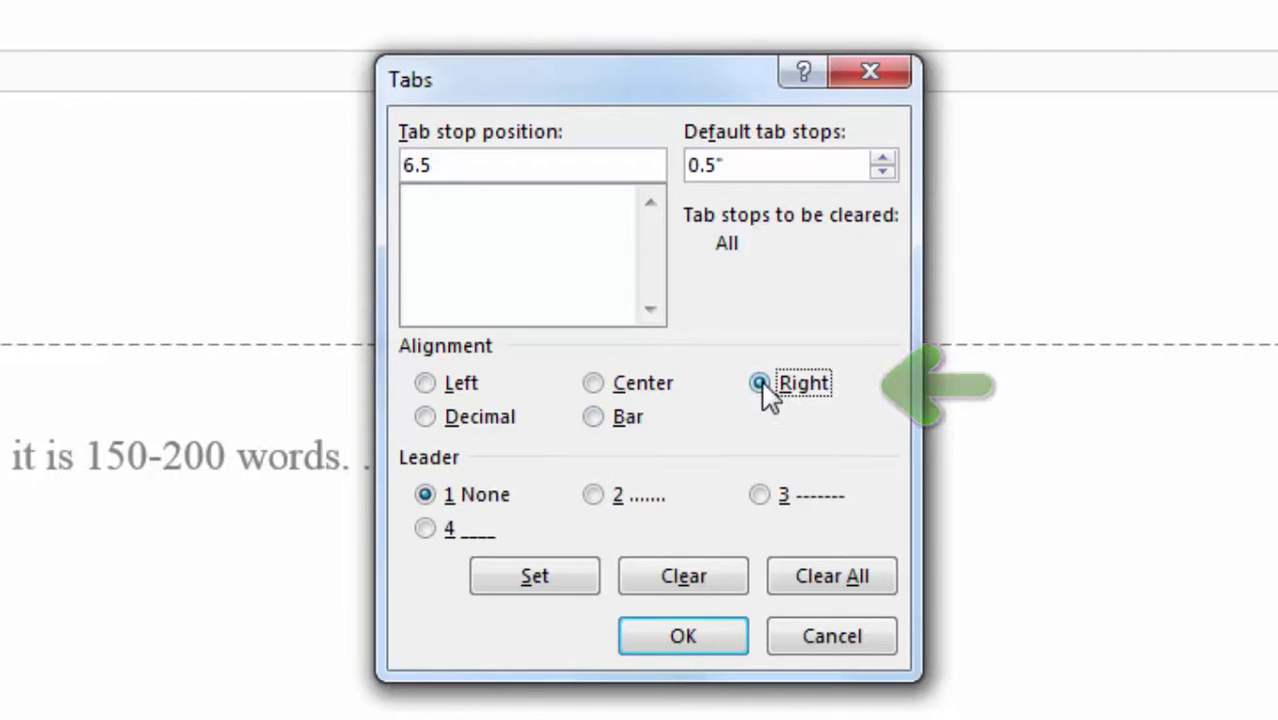
{"action": "left_click", "coordinate": [574, 594]}
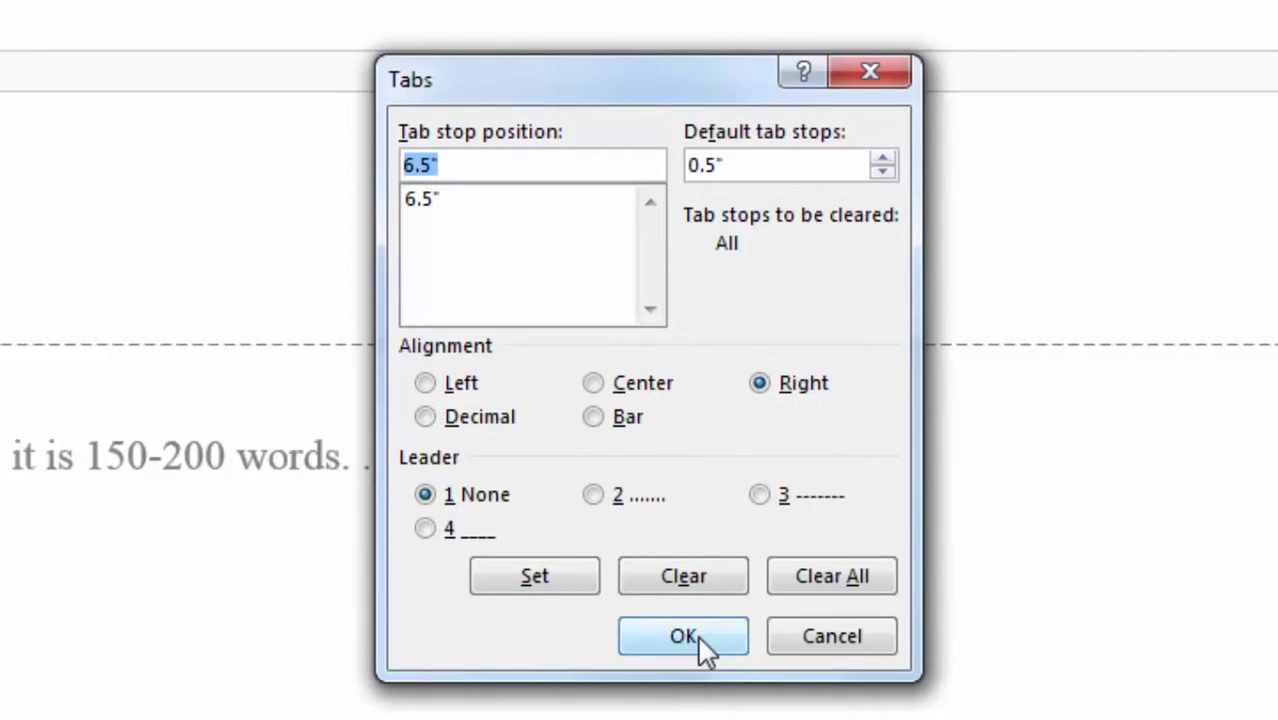
{"action": "left_click", "coordinate": [698, 640]}
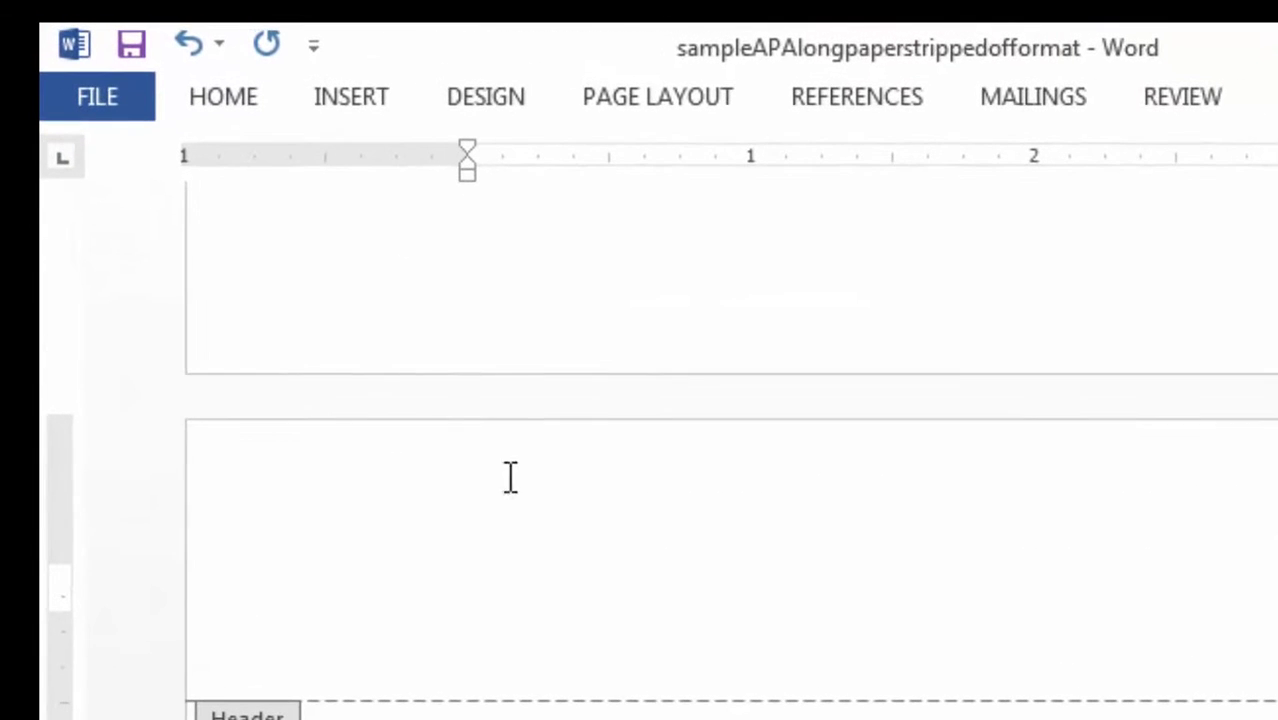
- Paste the running head 'A PHILOSOPHER'S IDEAS' into the header, then close header editing
{"action": "left_click", "coordinate": [229, 94]}
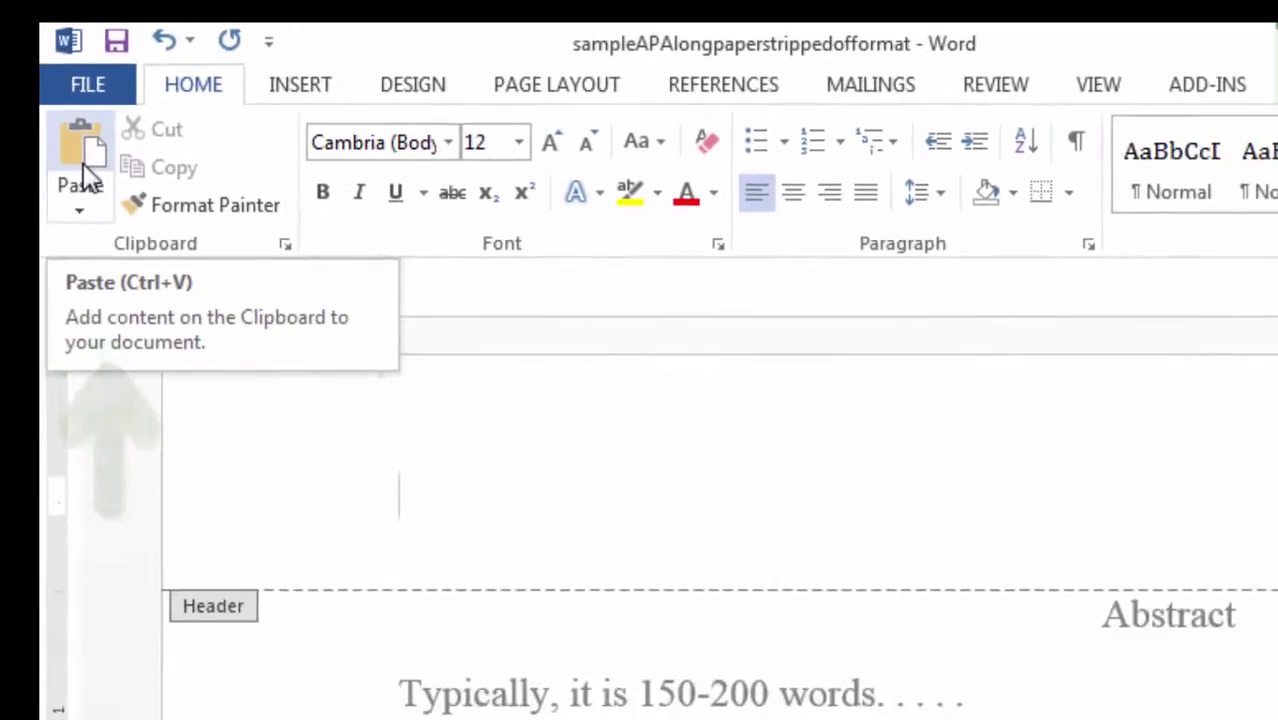
{"action": "left_click", "coordinate": [86, 180]}
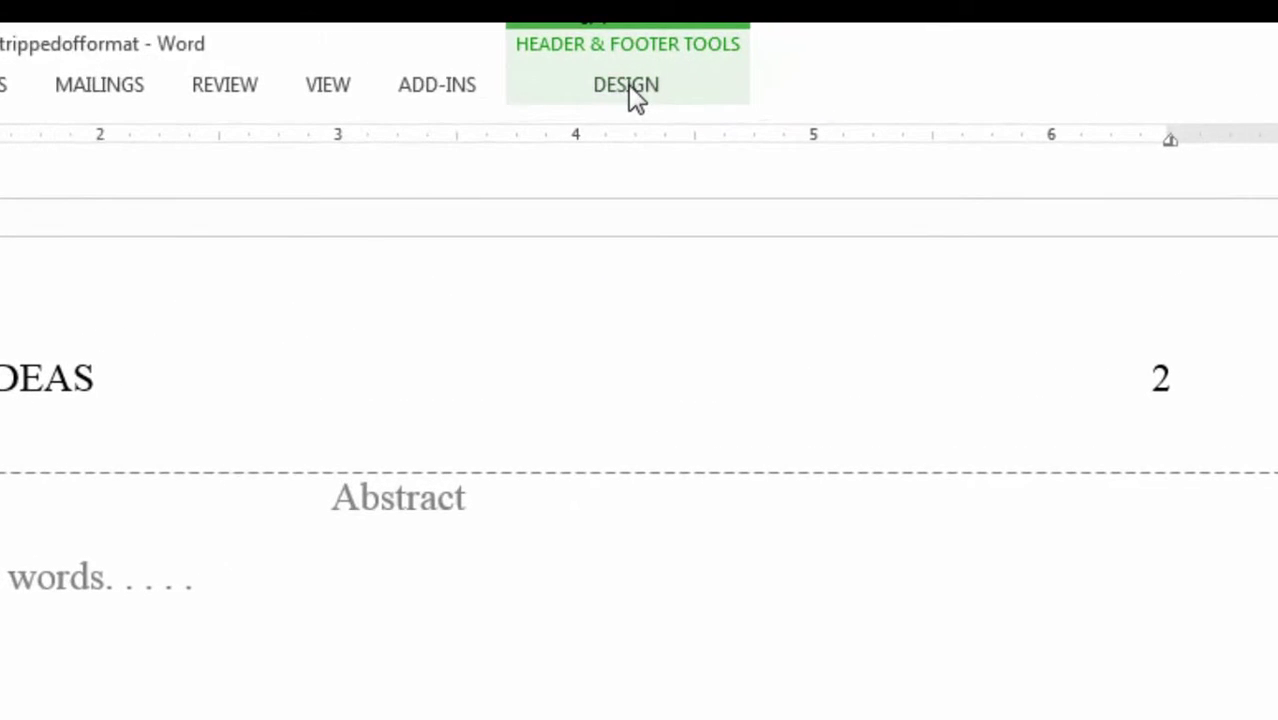
{"action": "left_click", "coordinate": [628, 84]}
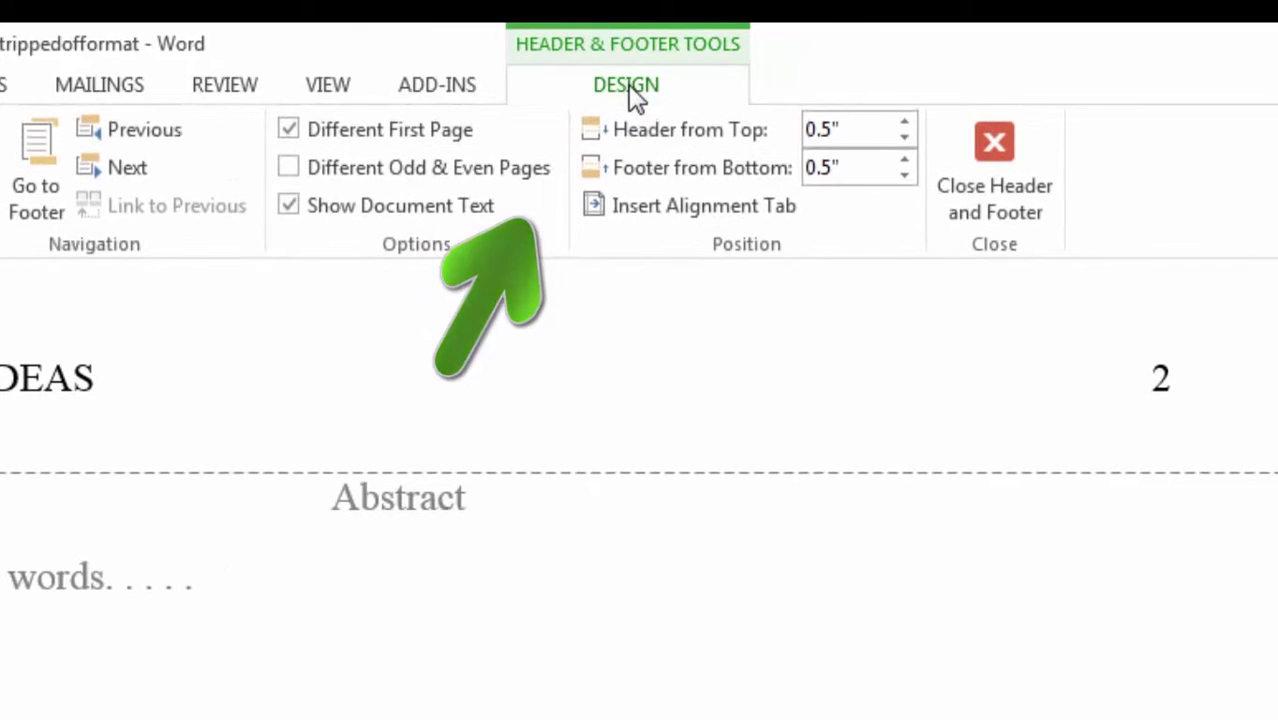
{"action": "left_click", "coordinate": [993, 145]}
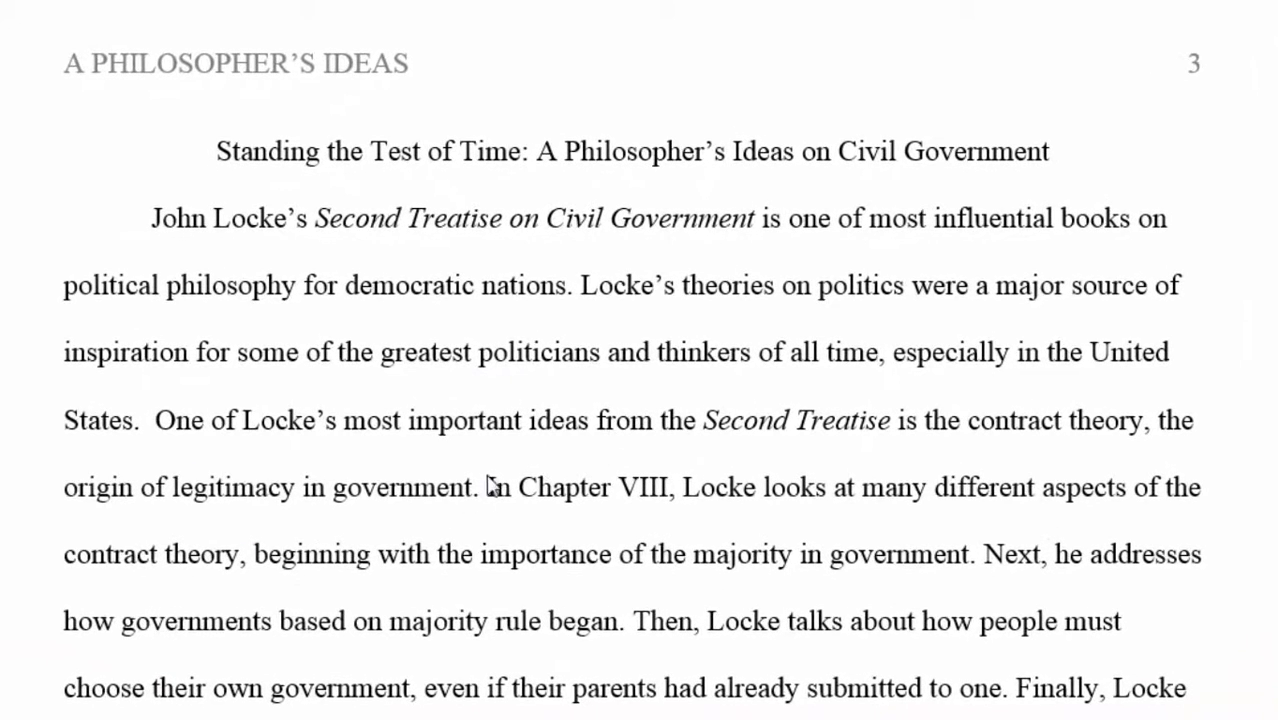
- Insert footnote 1 after 'origin of legitimacy in government.' in the opening paragraph
{"action": "left_click", "coordinate": [478, 488]}
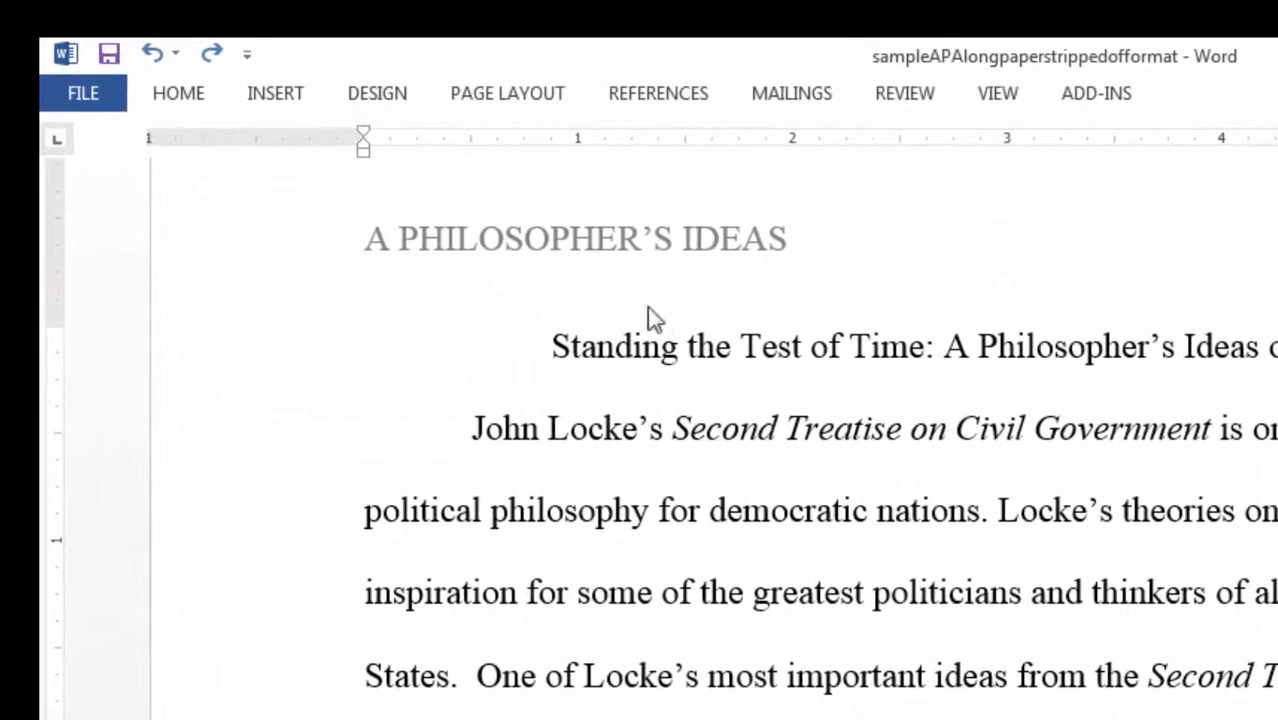
{"action": "left_click", "coordinate": [654, 98]}
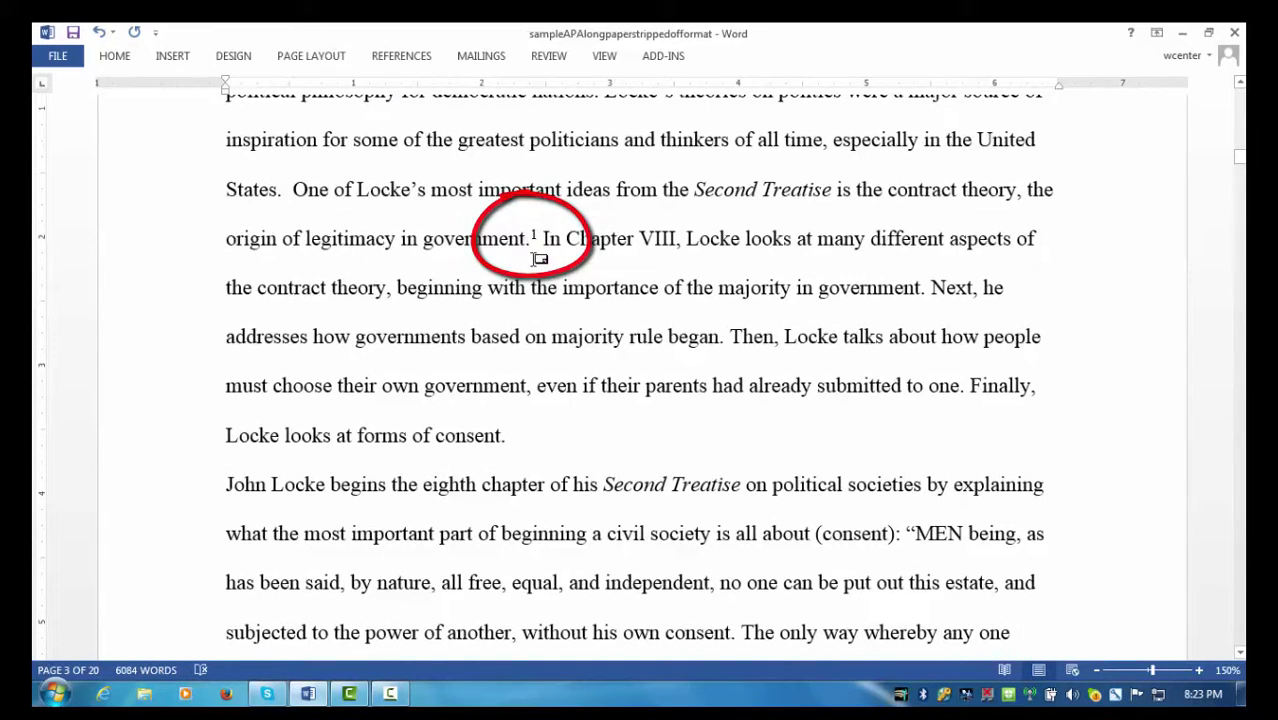
- Enter 'the text for my footnote' as footnote 1's text, then return to the body text
{"action": "scroll", "coordinate": [521, 347], "scroll_direction": "down", "scroll_amount": 2}
{"action": "scroll", "coordinate": [521, 347], "scroll_direction": "down", "scroll_amount": 3}
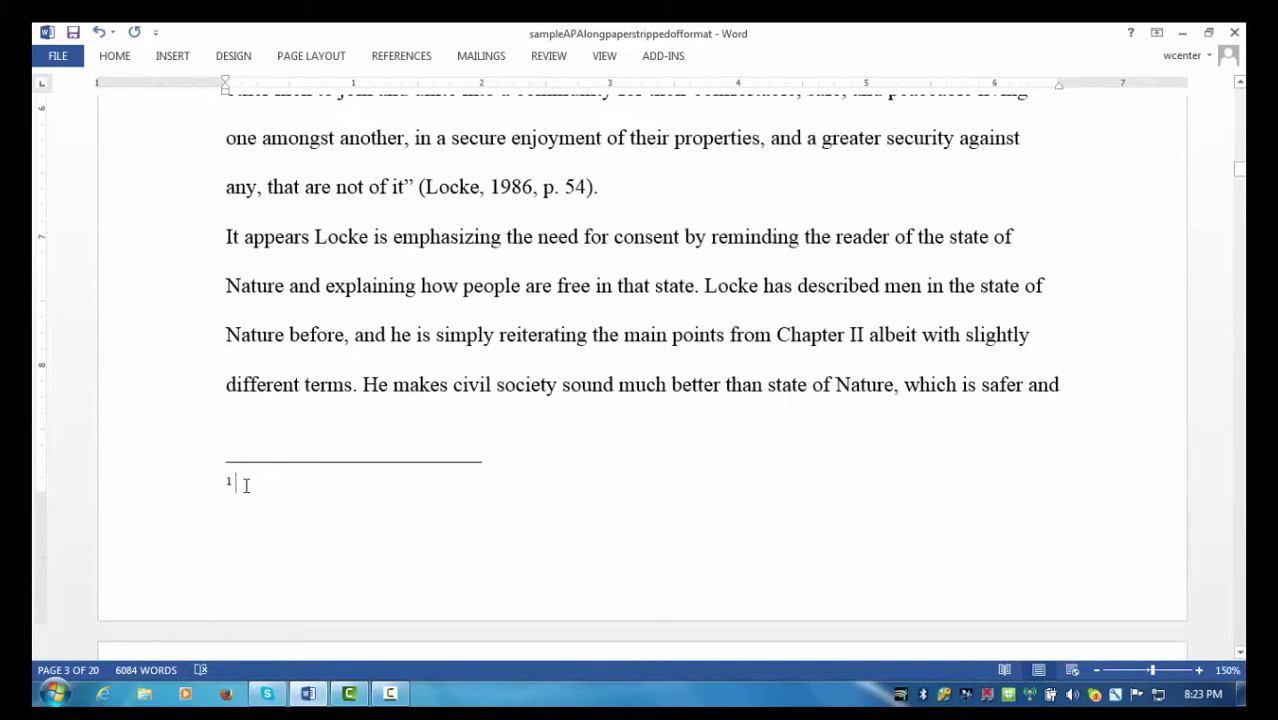
{"action": "type", "text": "the text for"}
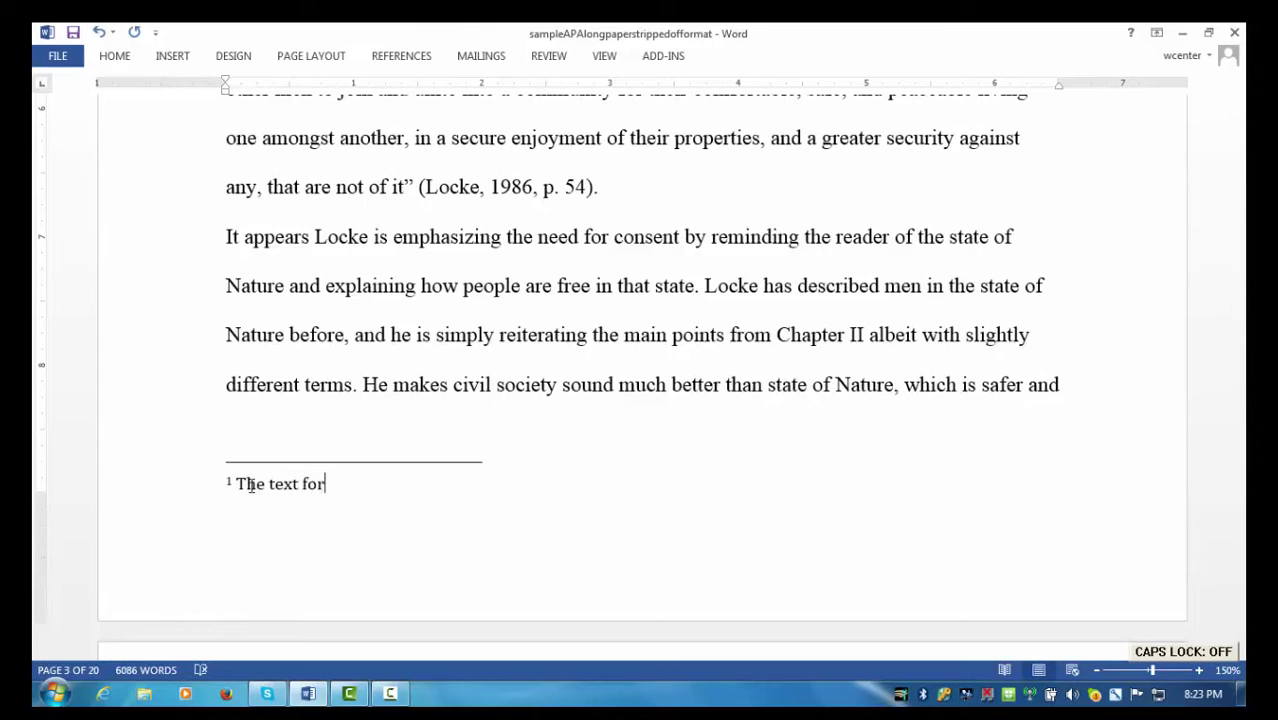
{"action": "type", "text": " my footnote"}
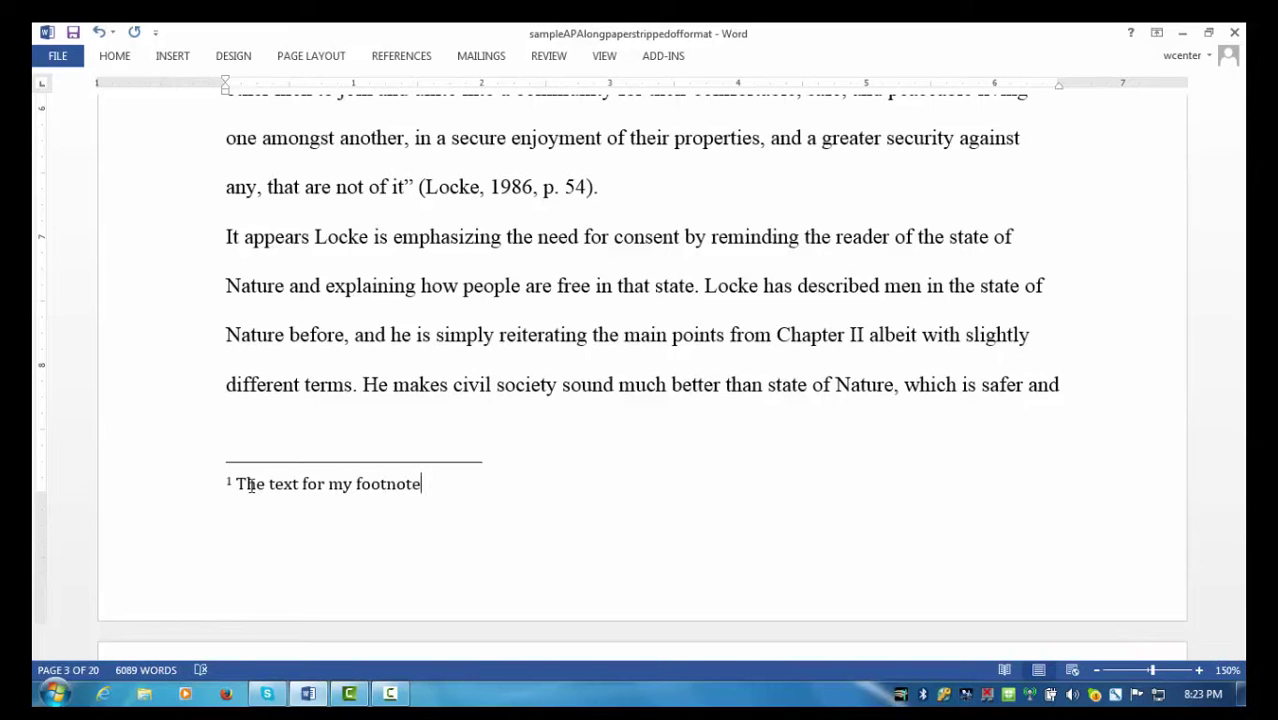
{"action": "left_click", "coordinate": [355, 457]}
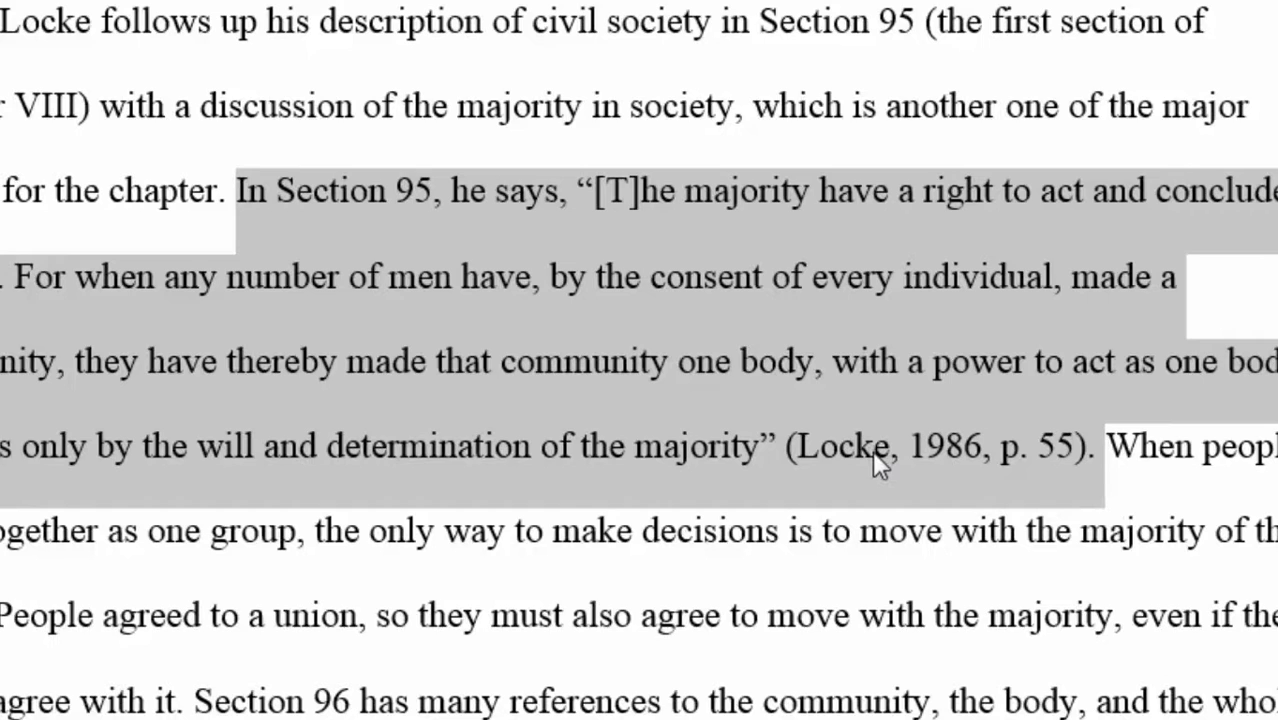
- Replace 'he' before 'says' with 'Locke (1986)' in the Section 95 sentence
{"action": "left_click", "coordinate": [446, 197]}
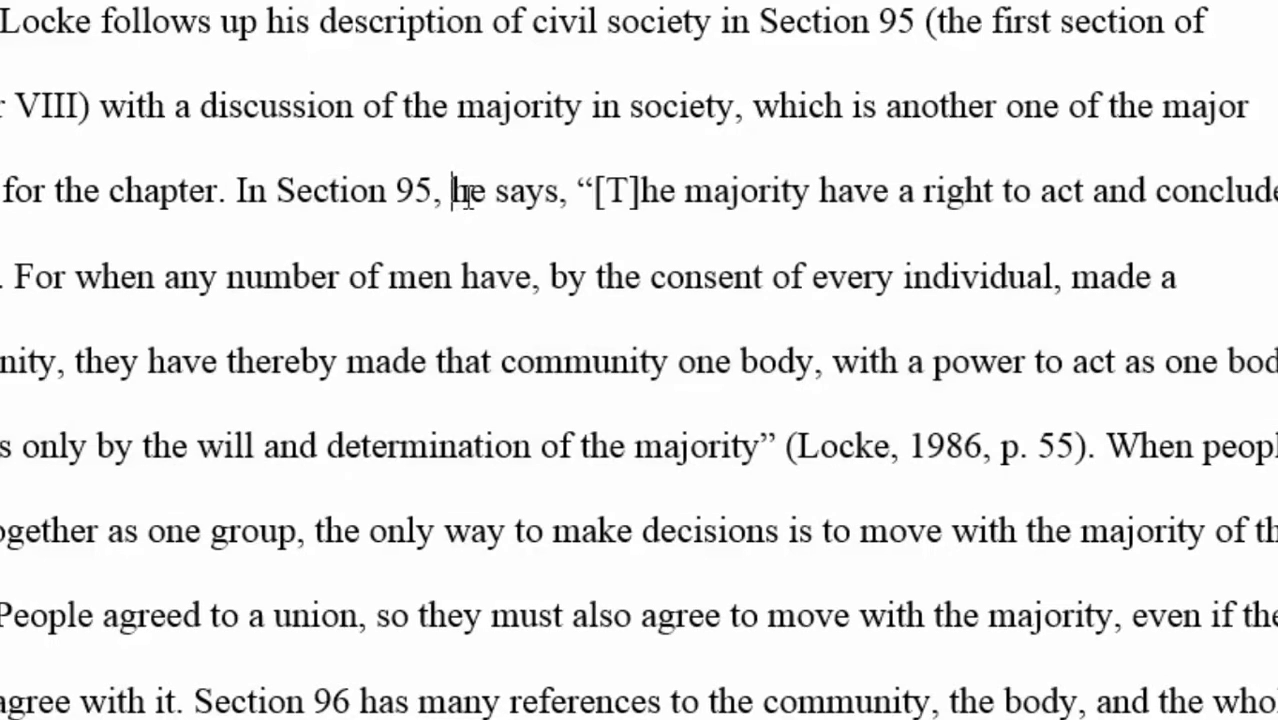
{"action": "key", "text": "Right"}
{"action": "key", "text": "Right"}
{"action": "key", "text": "BackSpace"}
{"action": "key", "text": "BackSpace"}
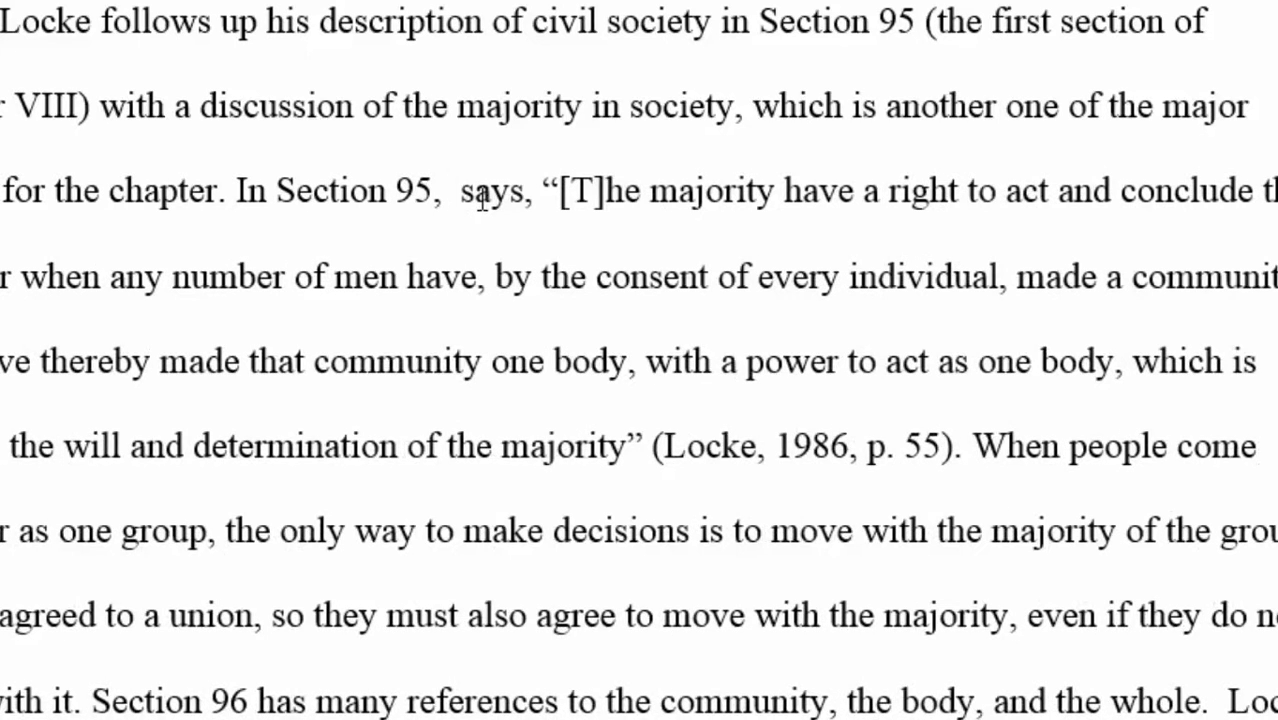
{"action": "type", "text": "Iocke ("}
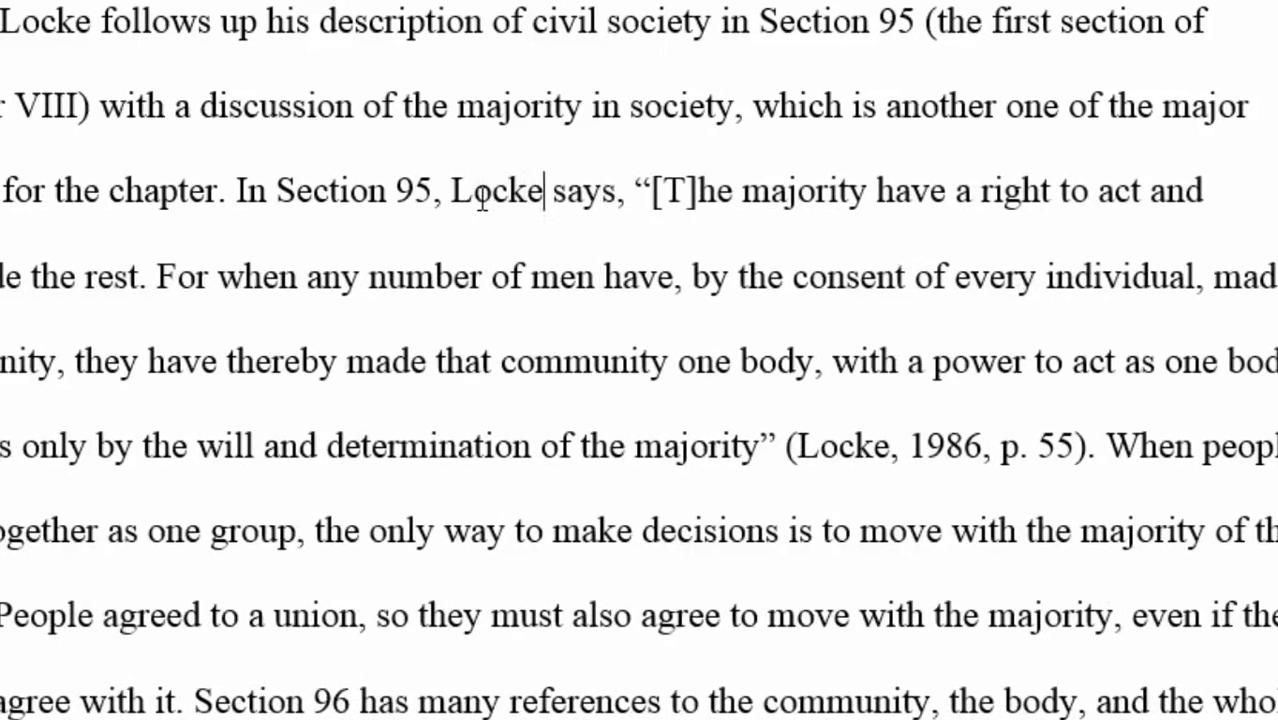
{"action": "type", "text": "1986)"}
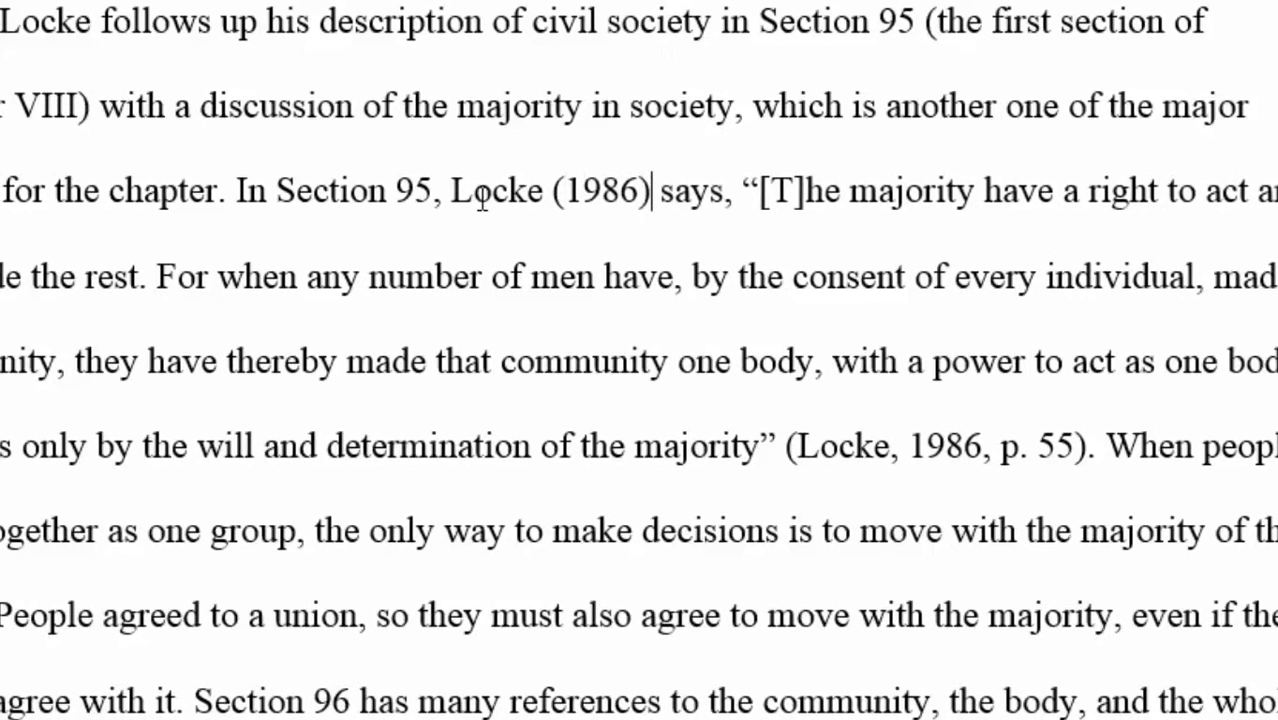
- Shorten the quotation's closing citation to (p. 55) by removing the author and year
{"action": "left_click", "coordinate": [1000, 448]}
{"action": "key", "text": "BackSpace"}
{"action": "key", "text": "BackSpace"}
{"action": "key", "text": "BackSpace"}
{"action": "key", "text": "BackSpace"}
{"action": "key", "text": "BackSpace"}
{"action": "key", "text": "BackSpace"}
{"action": "key", "text": "BackSpace"}
{"action": "key", "text": "BackSpace"}
{"action": "key", "text": "BackSpace"}
{"action": "key", "text": "BackSpace"}
{"action": "key", "text": "BackSpace"}
{"action": "key", "text": "BackSpace"}
{"action": "key", "text": "BackSpace"}
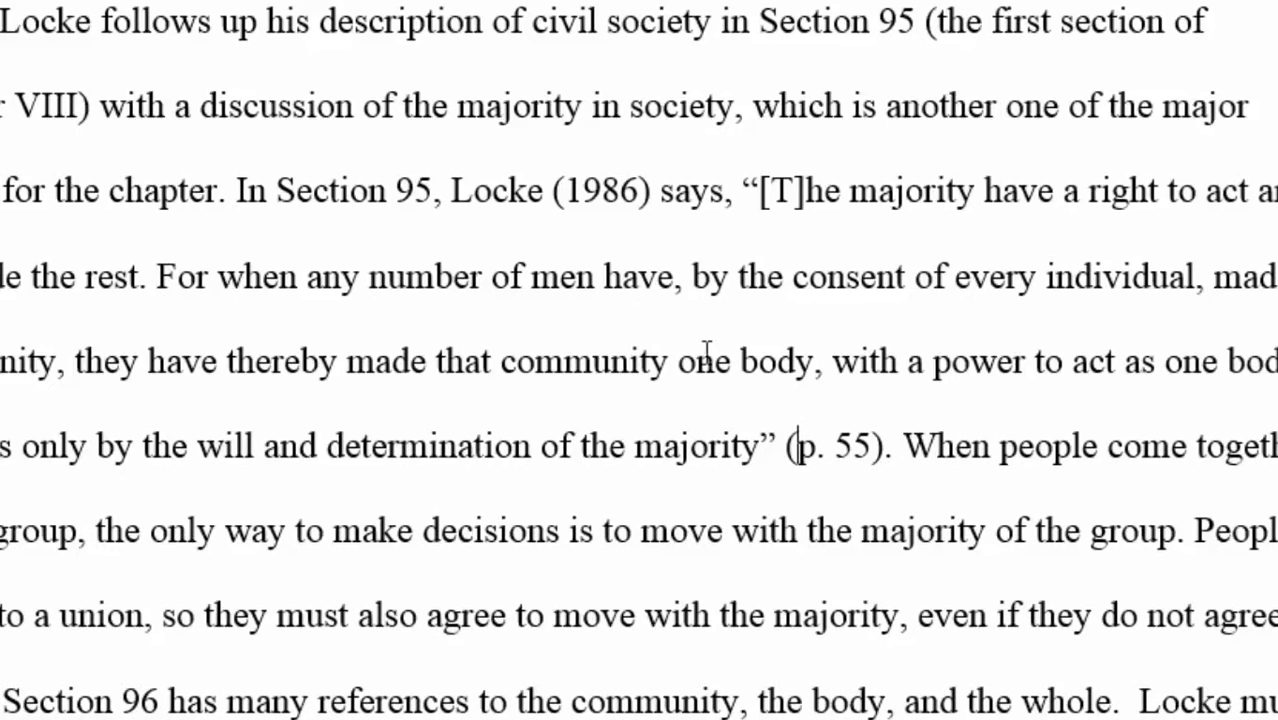
{"action": "key", "text": "Left"}
{"action": "key", "text": "Left"}
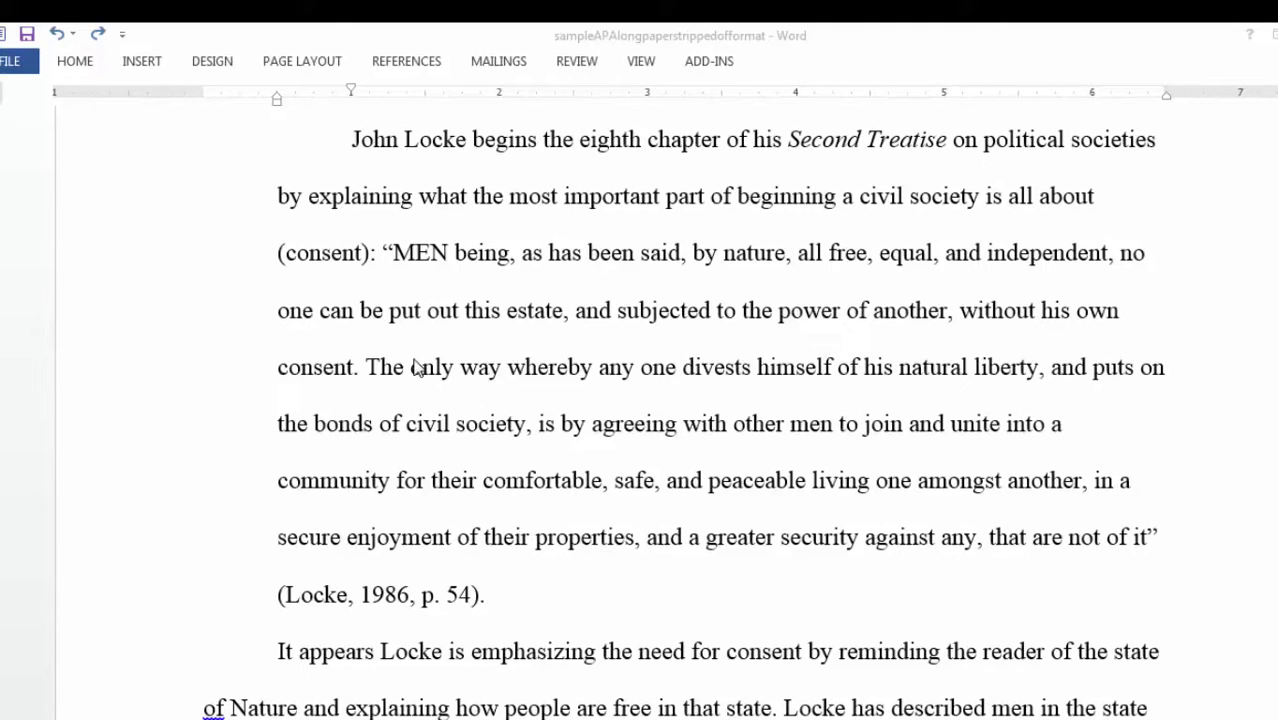
- Move the Locke quotation after '(consent):' onto its own paragraph without a first-line indent
{"action": "left_click", "coordinate": [386, 287]}
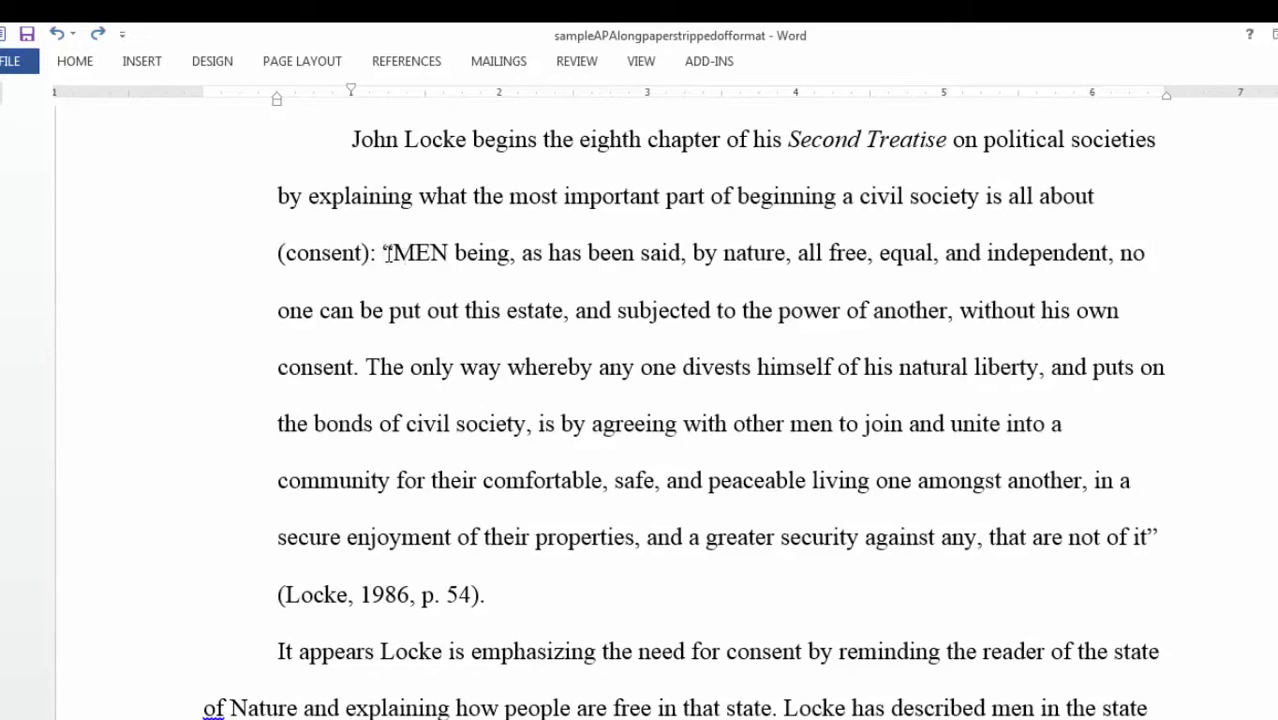
{"action": "left_click_drag", "start_coordinate": [381, 253], "coordinate": [493, 588]}
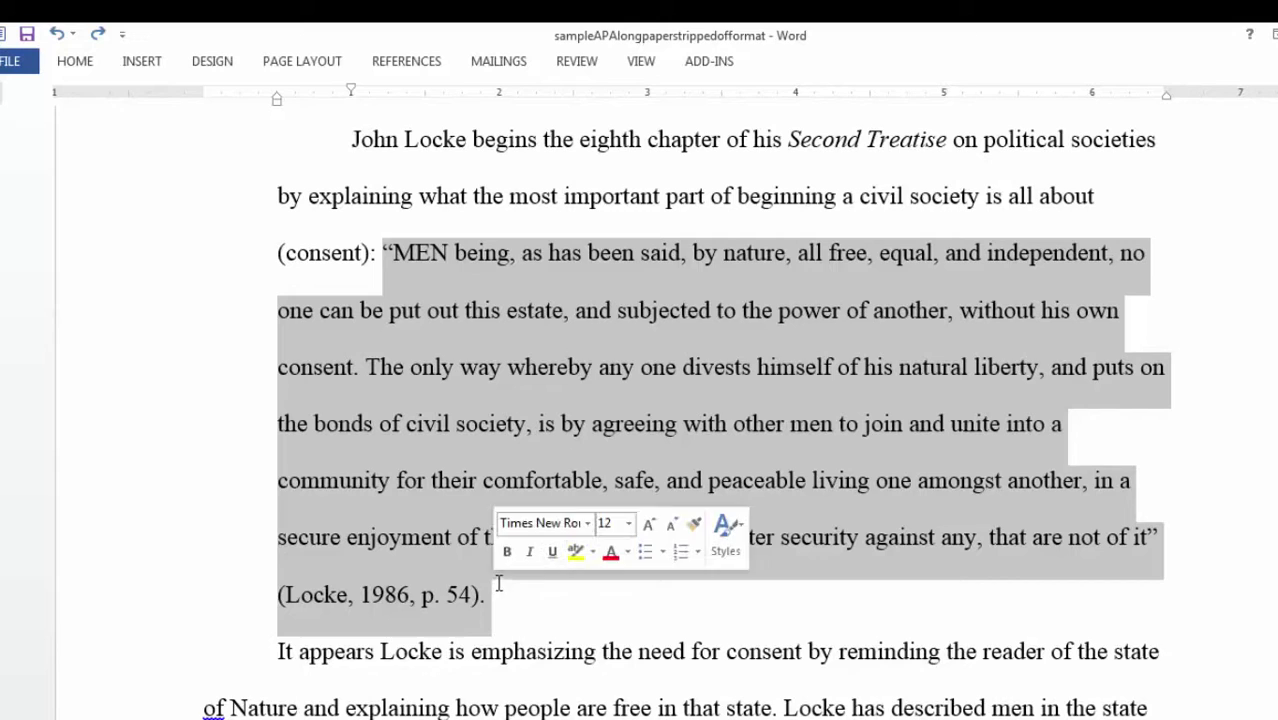
{"action": "left_click", "coordinate": [381, 247]}
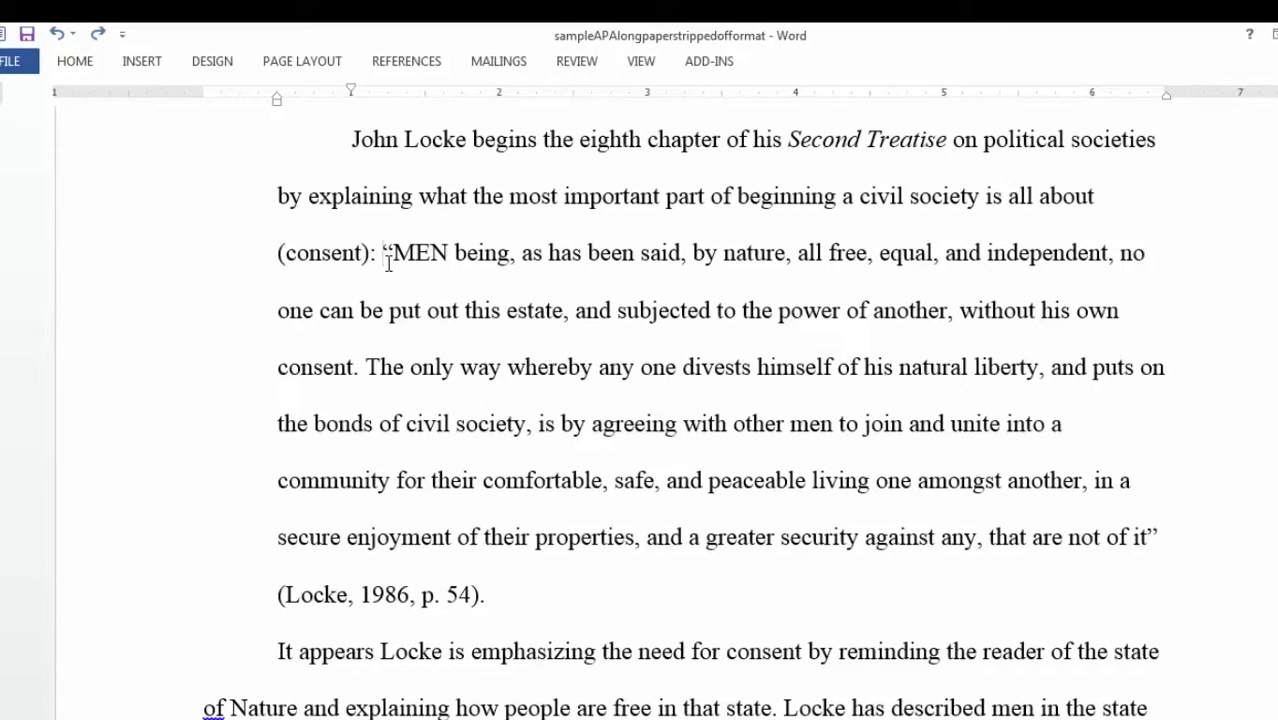
{"action": "key", "text": "Return"}
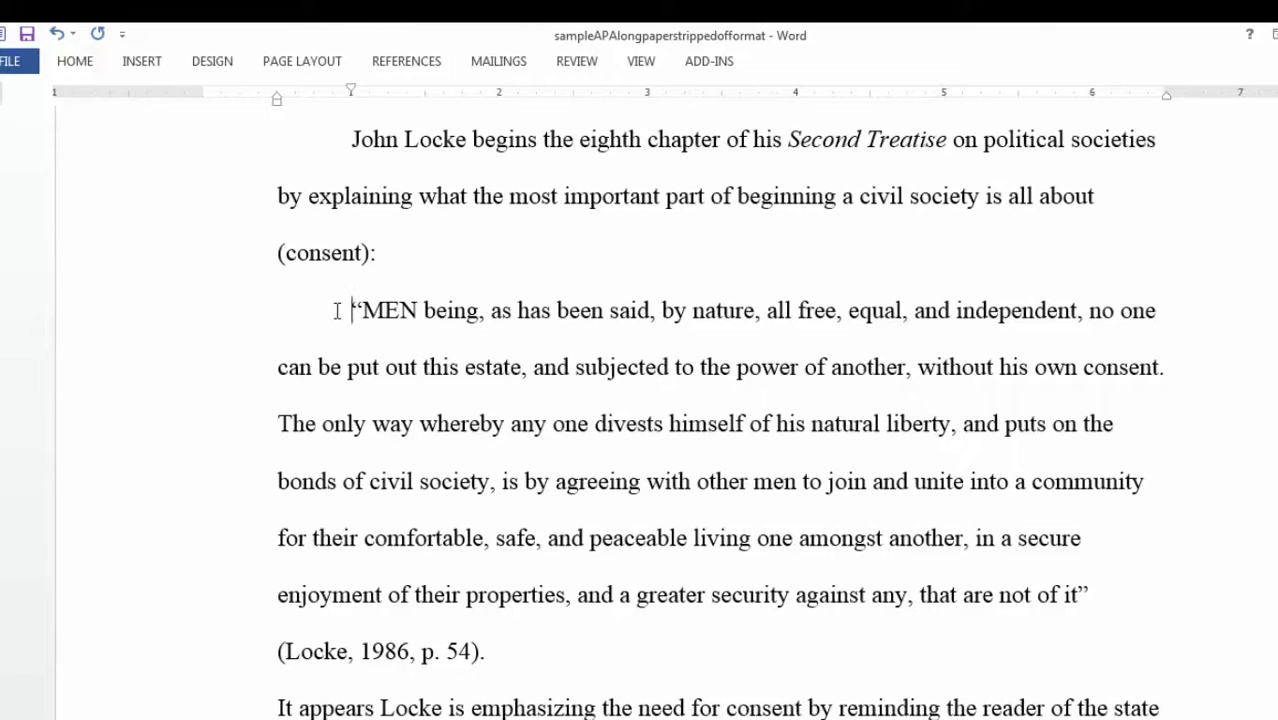
{"action": "key", "text": "BackSpace"}
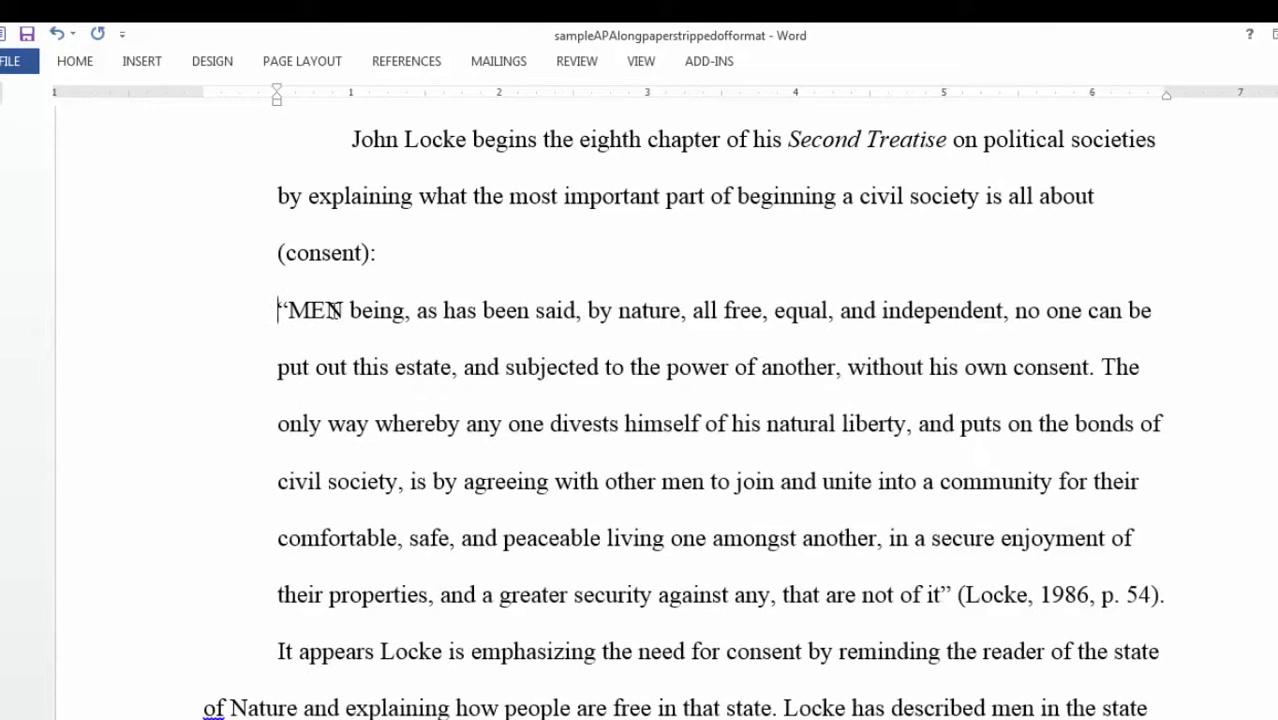
- Indent the whole quotation paragraph from the left margin with Increase Indent
{"action": "left_click_drag", "start_coordinate": [276, 310], "coordinate": [1168, 588]}
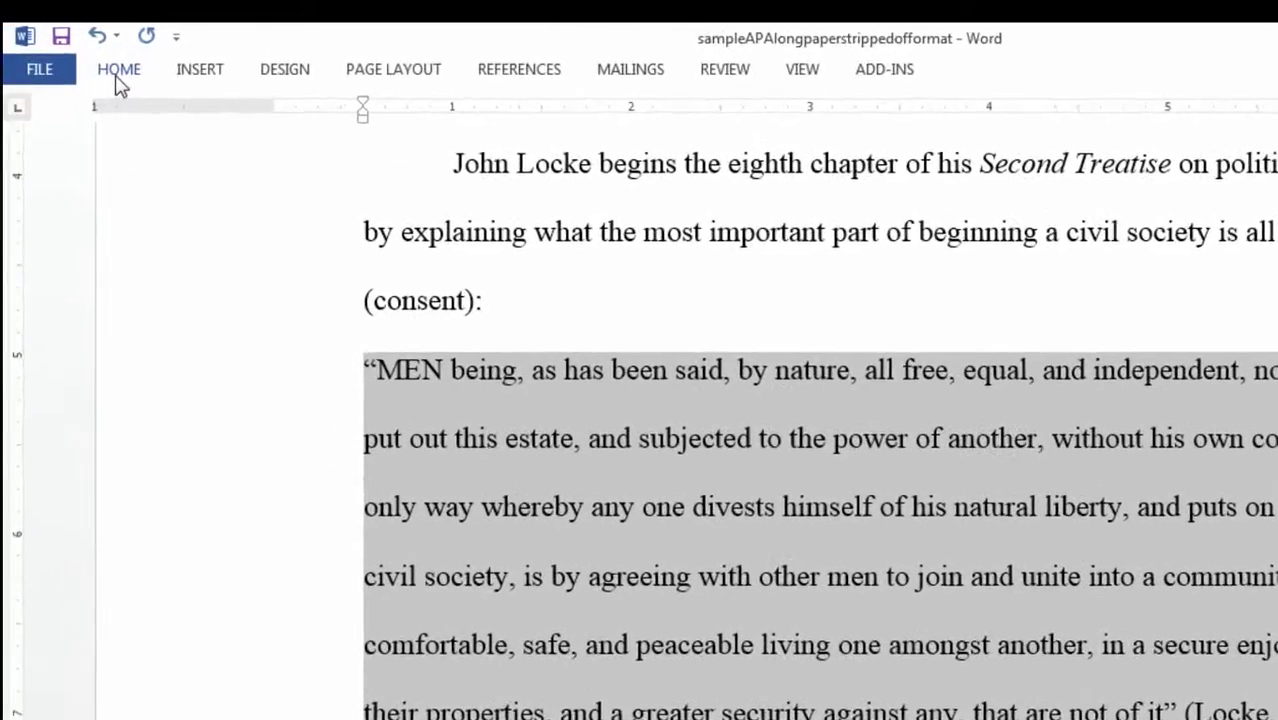
{"action": "left_click", "coordinate": [116, 80]}
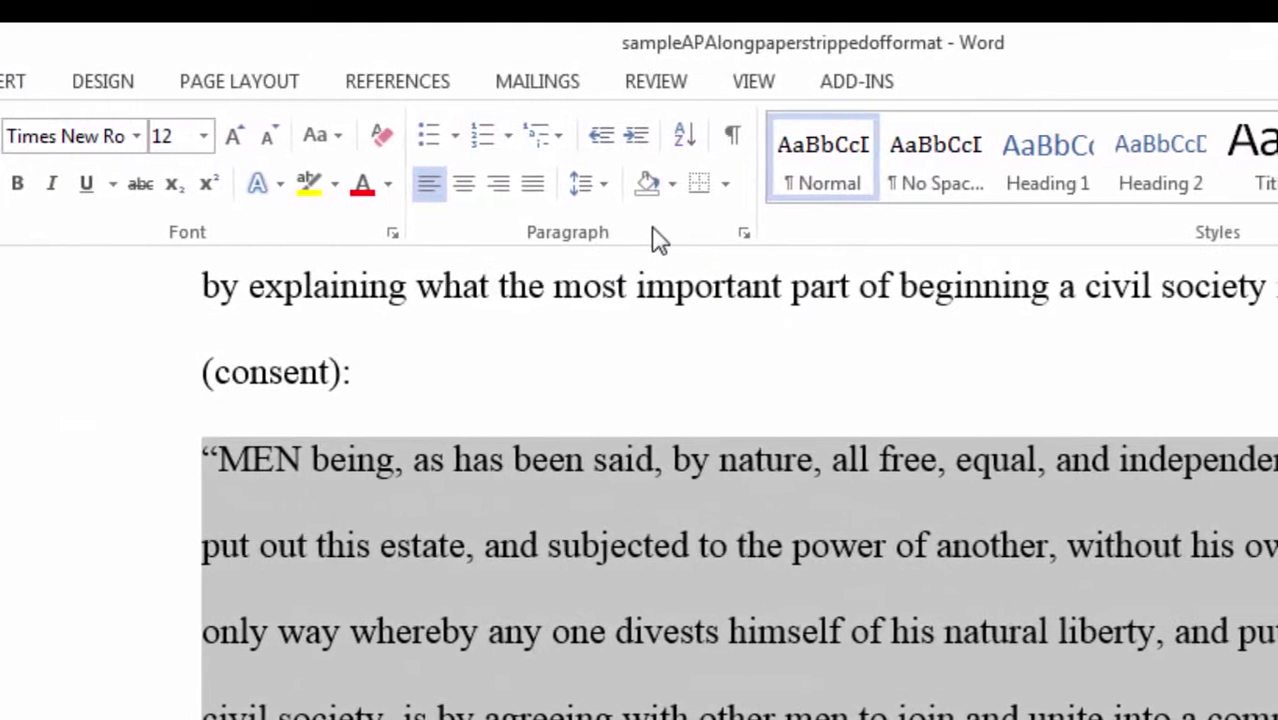
{"action": "left_click", "coordinate": [637, 138]}
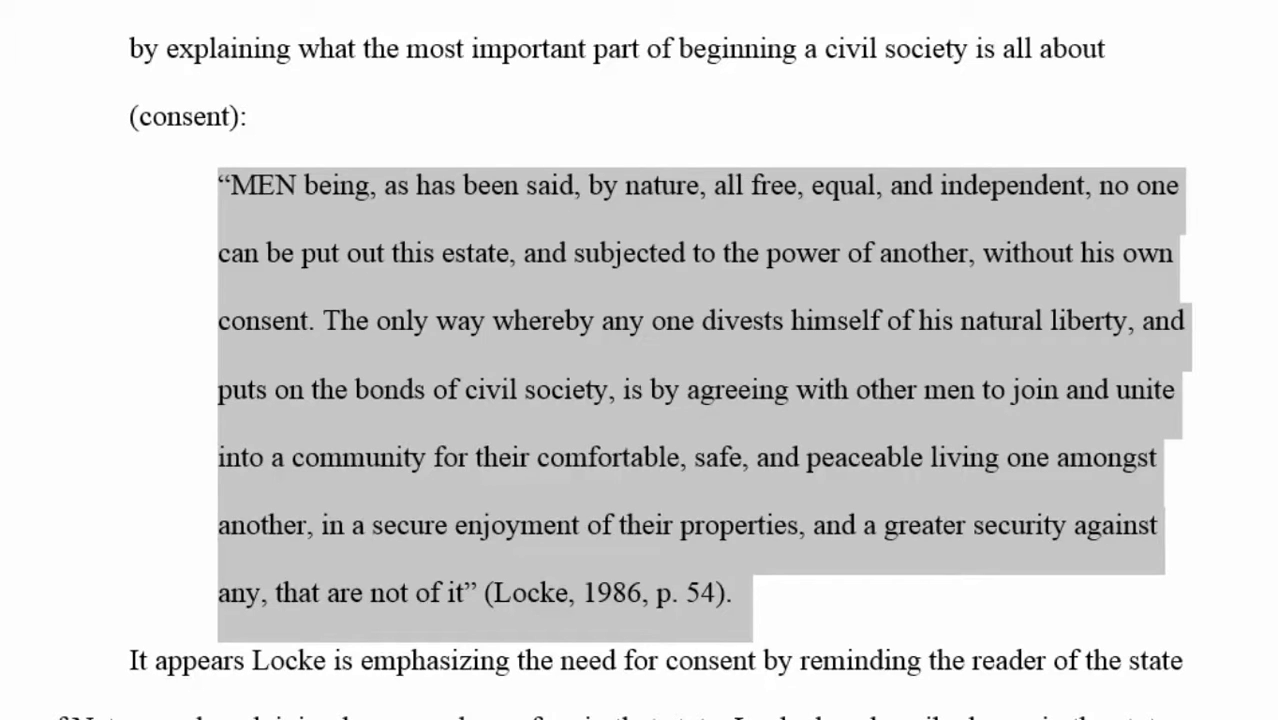
{"action": "left_click", "coordinate": [372, 214]}
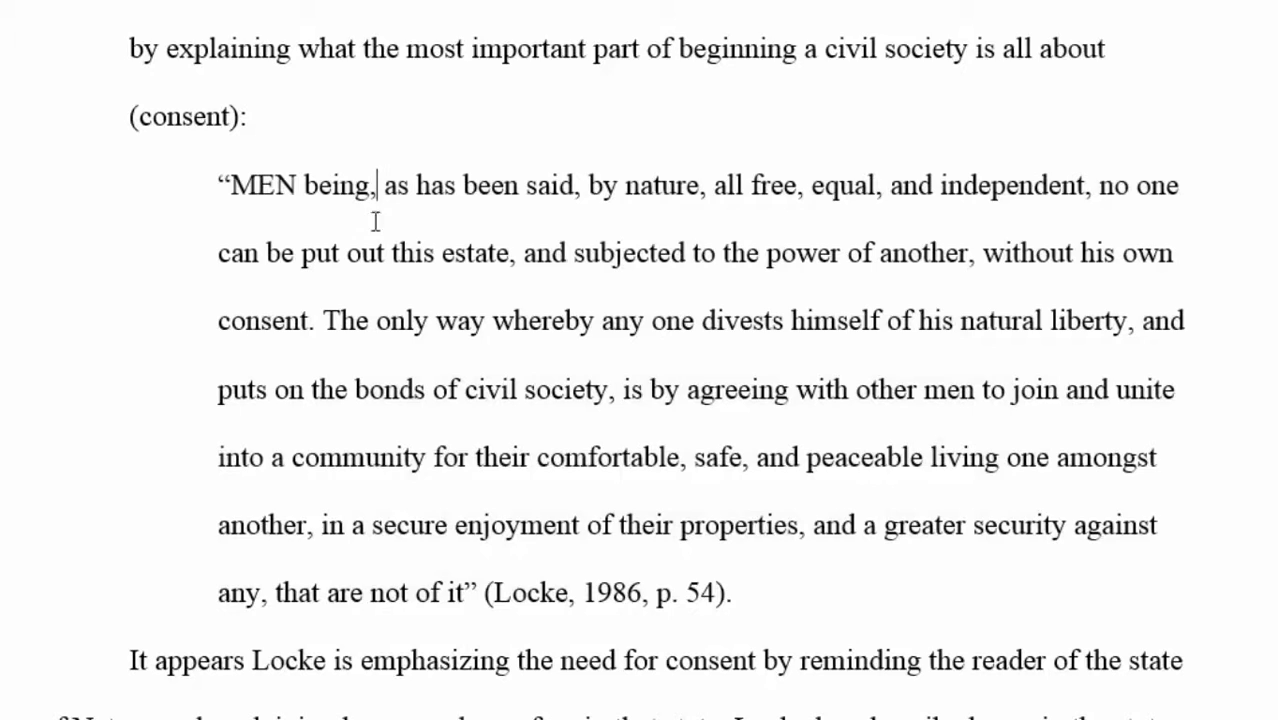